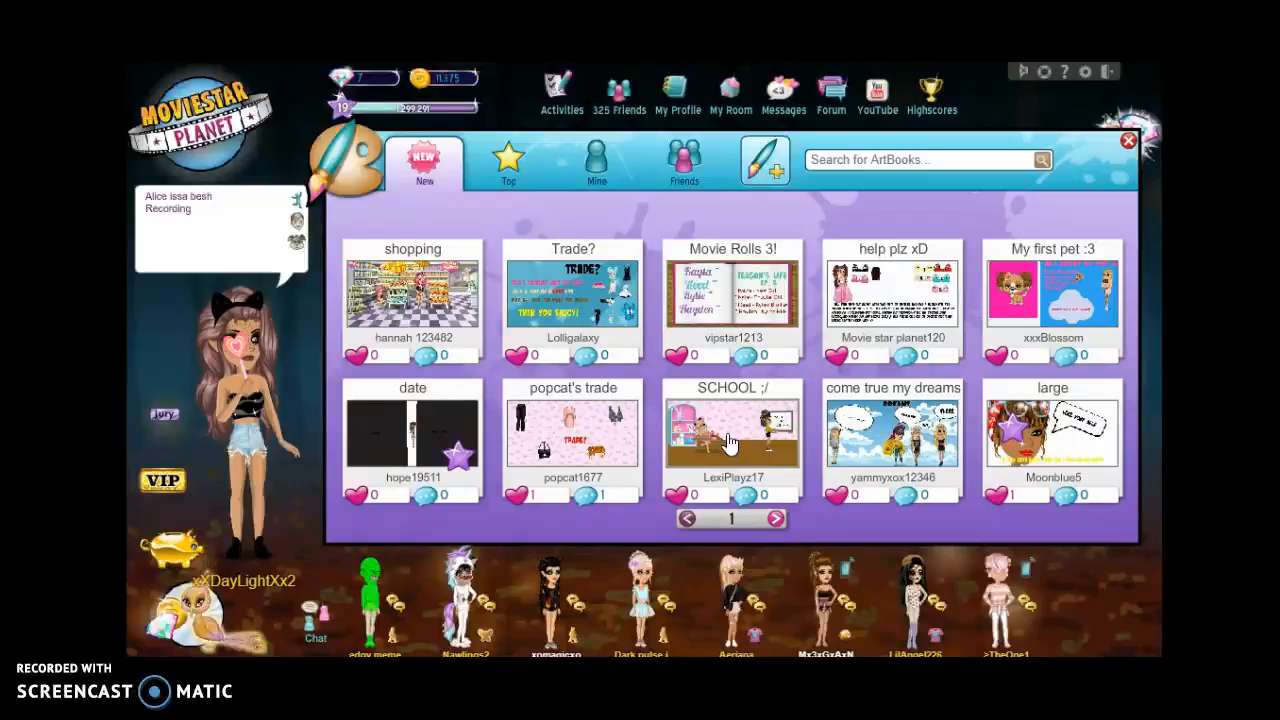
Step: View the date ArtBook and its comments, then close it
{"action": "left_click", "coordinate": [427, 426]}
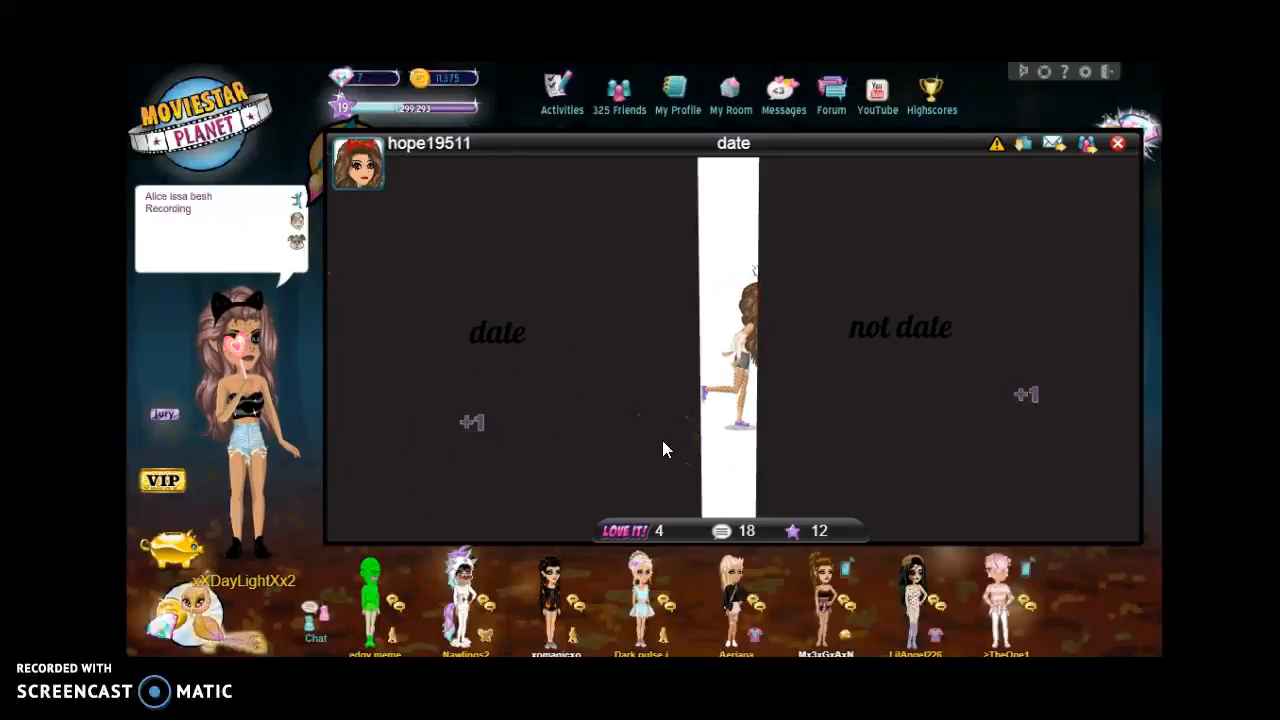
{"action": "left_click", "coordinate": [733, 533]}
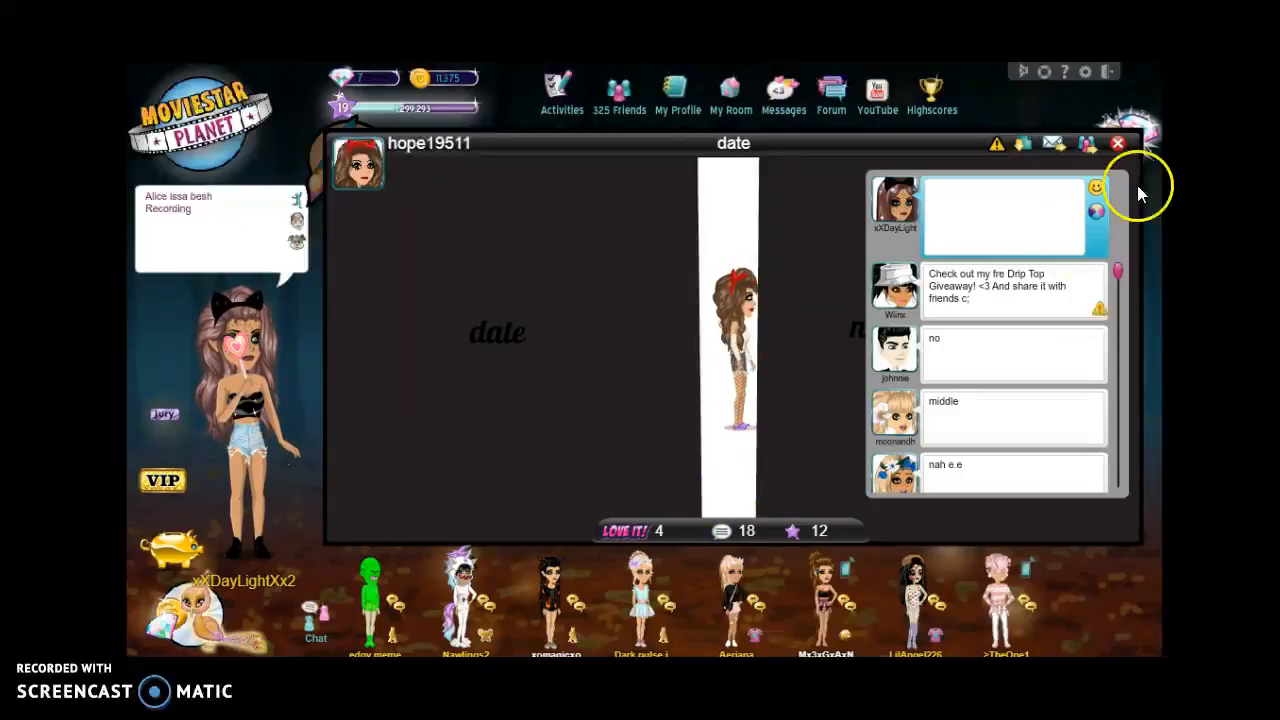
{"action": "left_click", "coordinate": [1115, 148]}
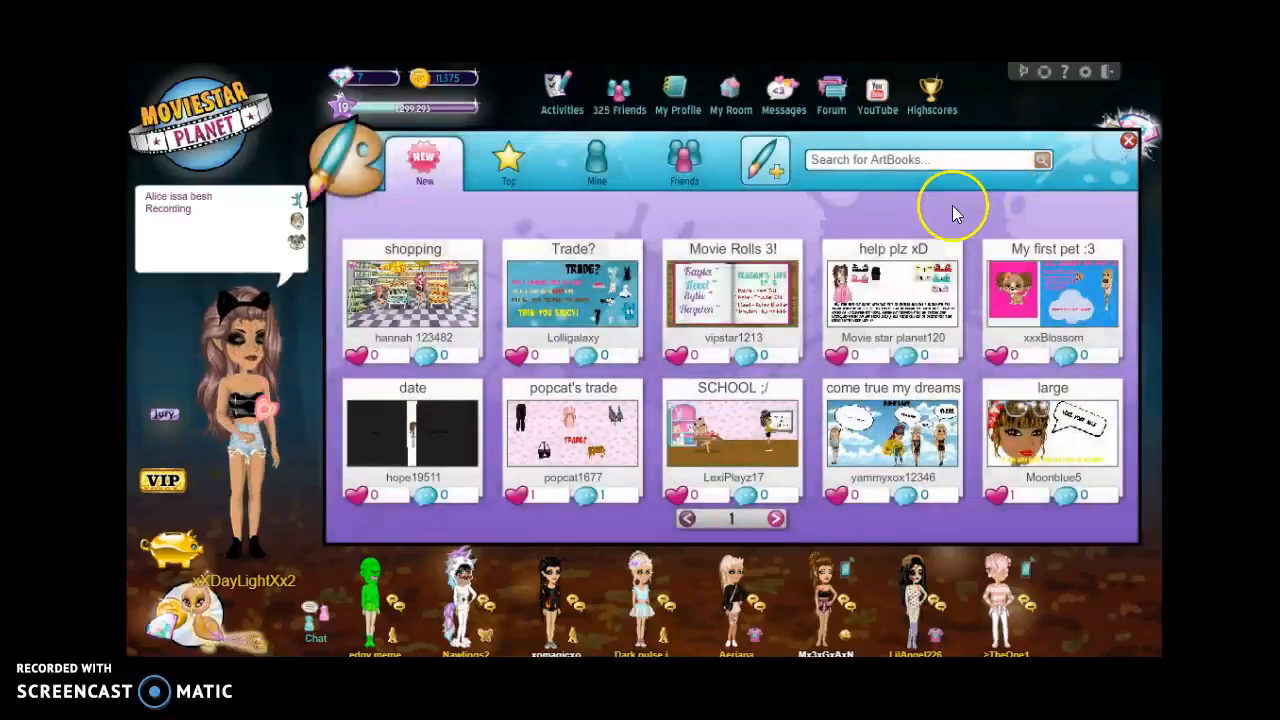
Step: Start a new ArtBook with your avatar dragged on, enlarged and centred
{"action": "left_click", "coordinate": [752, 165]}
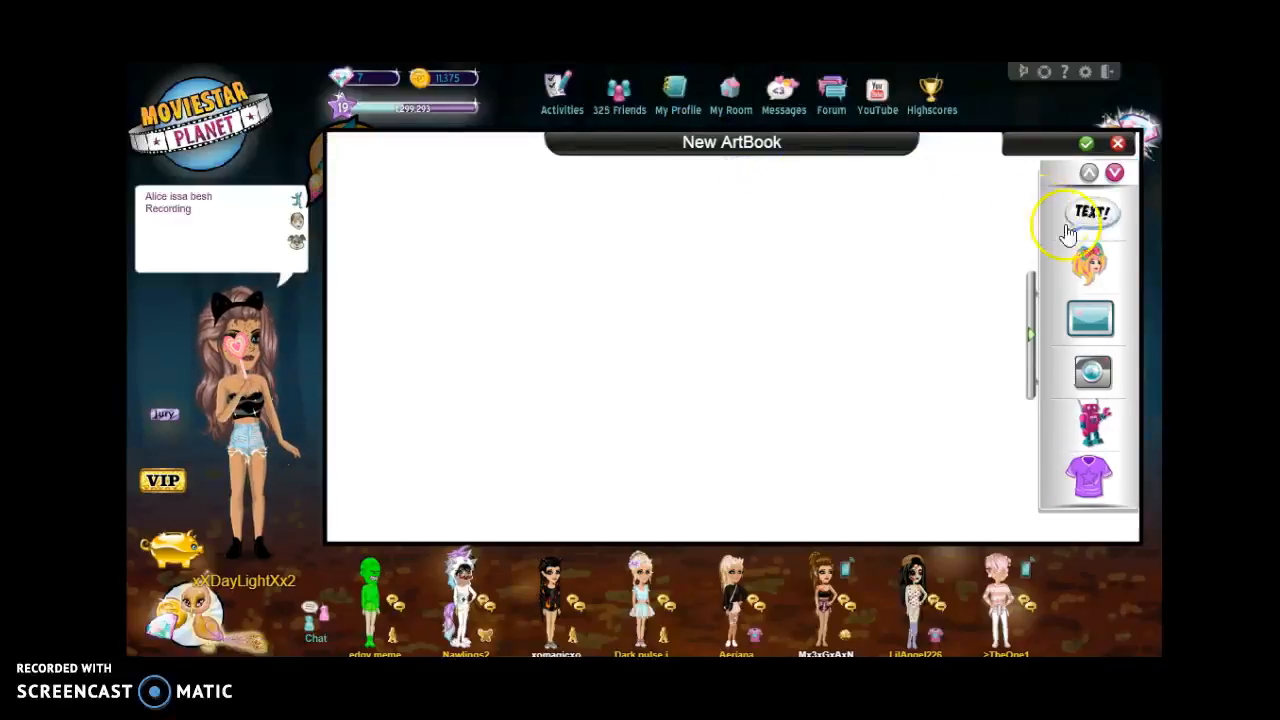
{"action": "left_click", "coordinate": [1088, 258]}
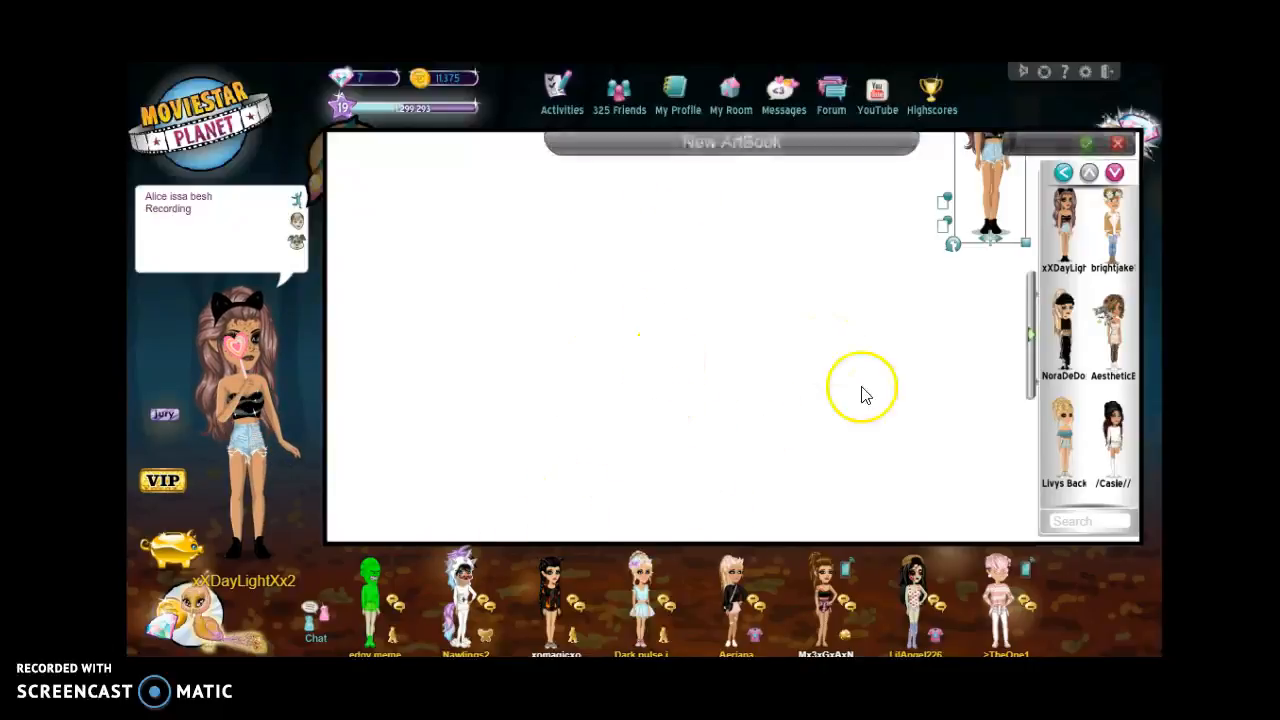
{"action": "left_click_drag", "start_coordinate": [992, 202], "coordinate": [688, 386]}
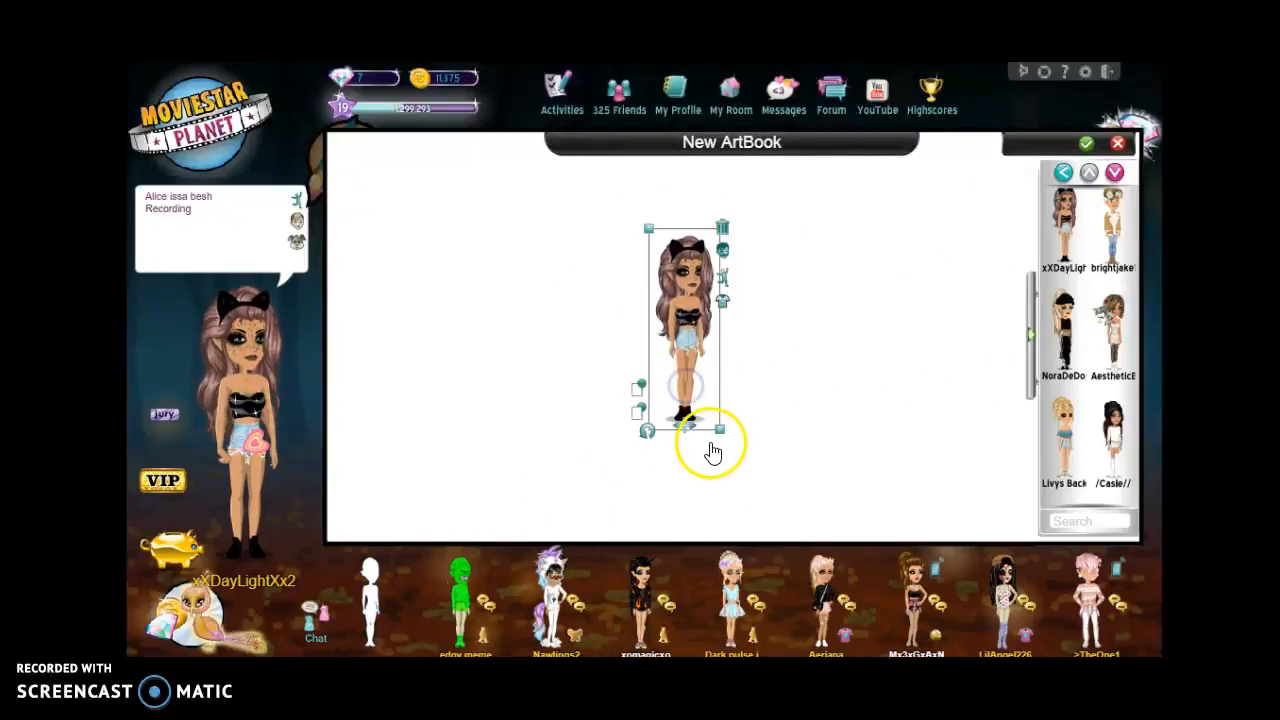
{"action": "left_click_drag", "start_coordinate": [722, 432], "coordinate": [764, 484]}
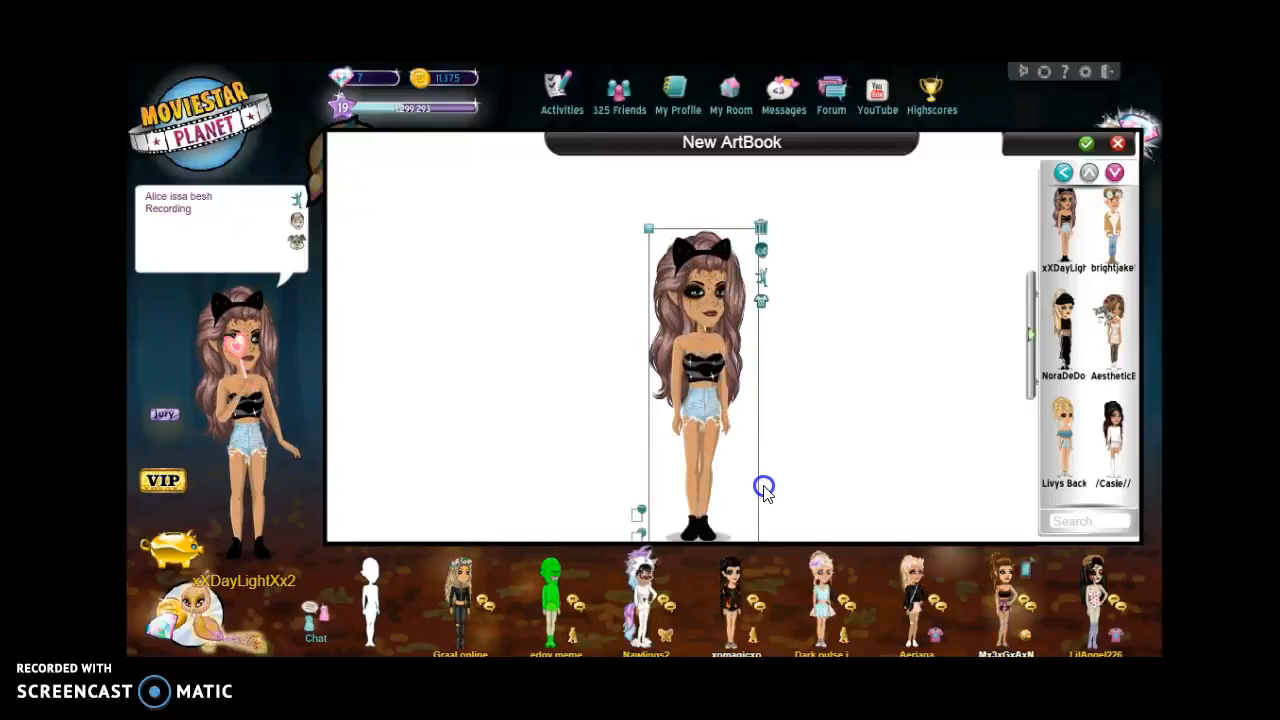
{"action": "left_click_drag", "start_coordinate": [689, 437], "coordinate": [683, 410]}
{"action": "left_click", "coordinate": [737, 241]}
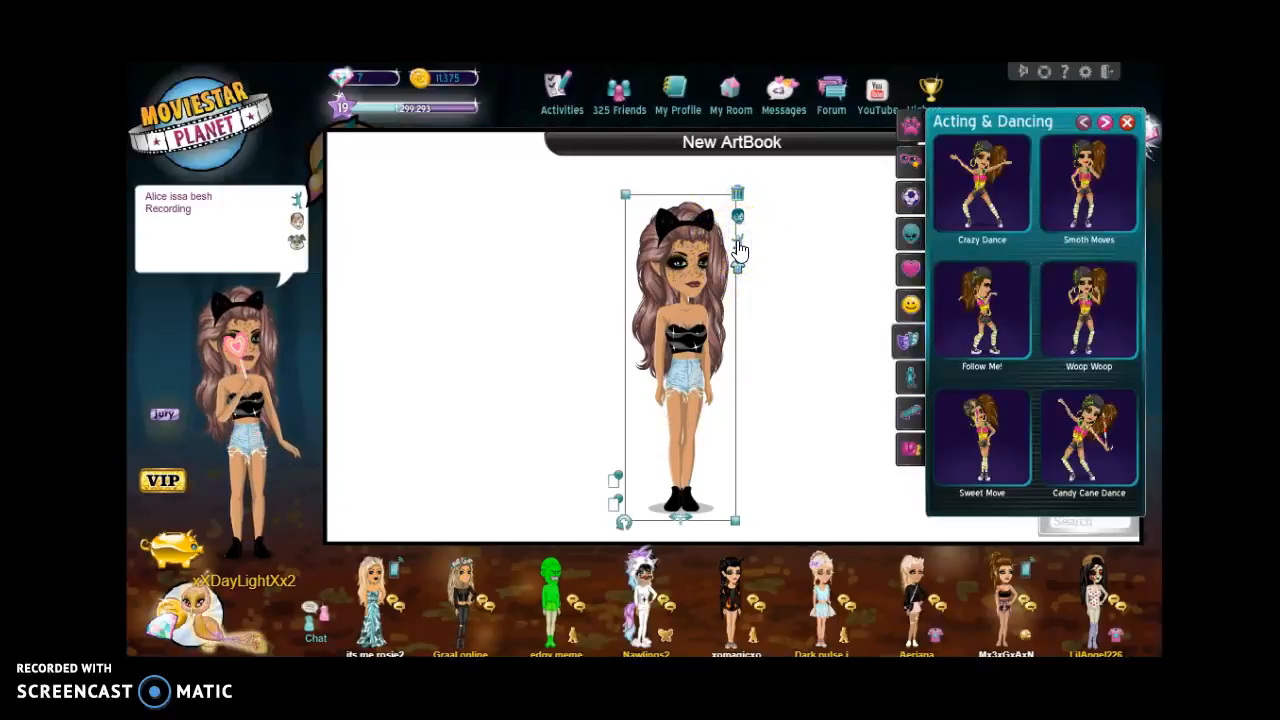
Step: Give the canvas avatar the Cute Lollipop pose from the Poses category
{"action": "left_click", "coordinate": [906, 266]}
{"action": "left_click", "coordinate": [907, 138]}
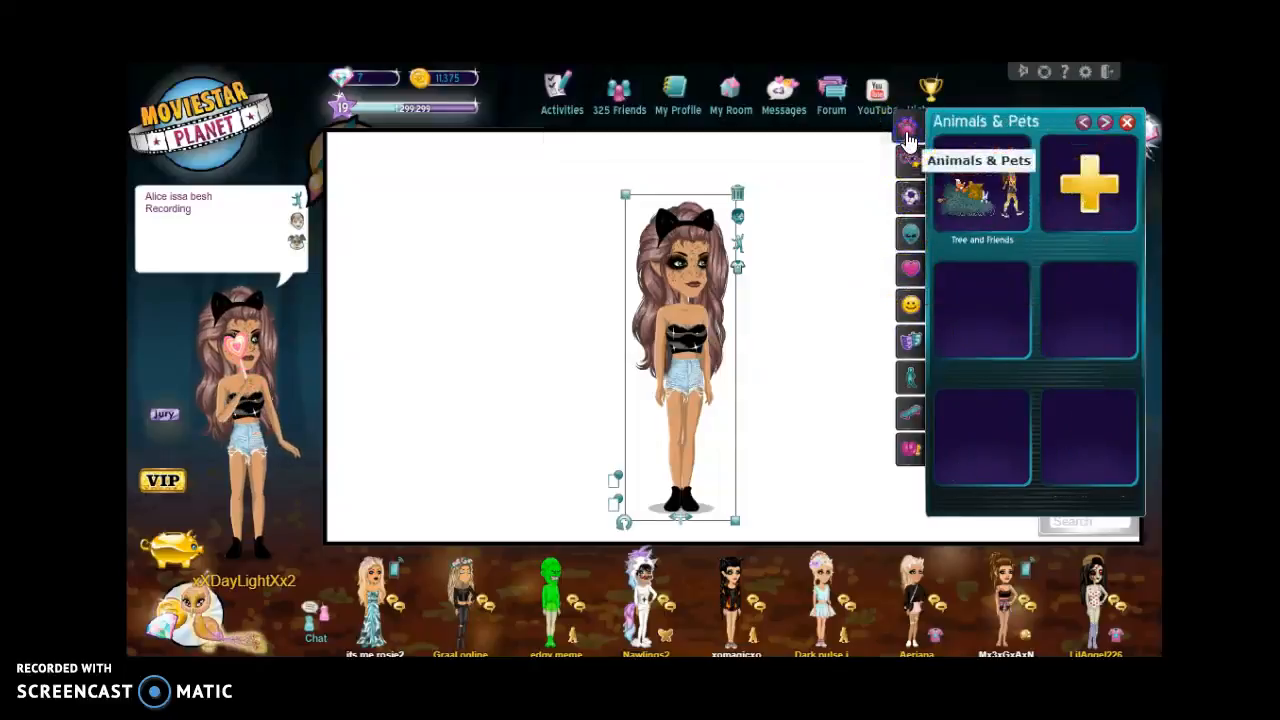
{"action": "left_click", "coordinate": [909, 160]}
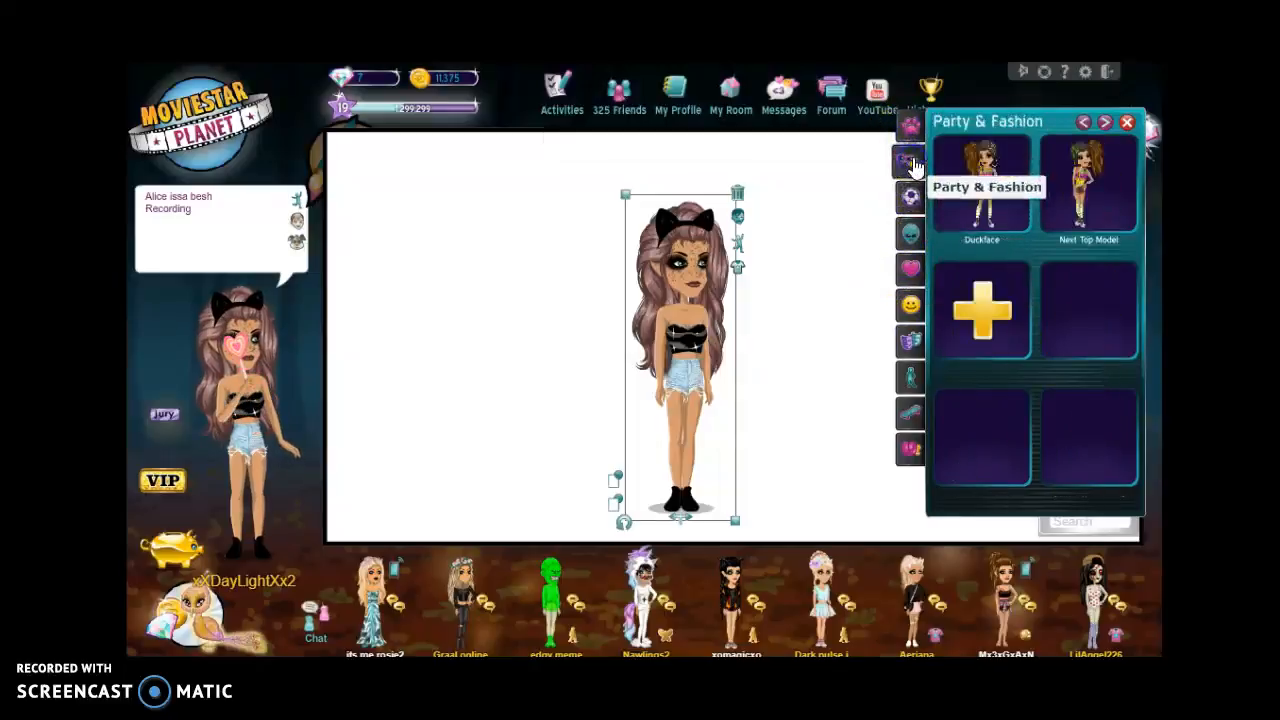
{"action": "left_click", "coordinate": [897, 372]}
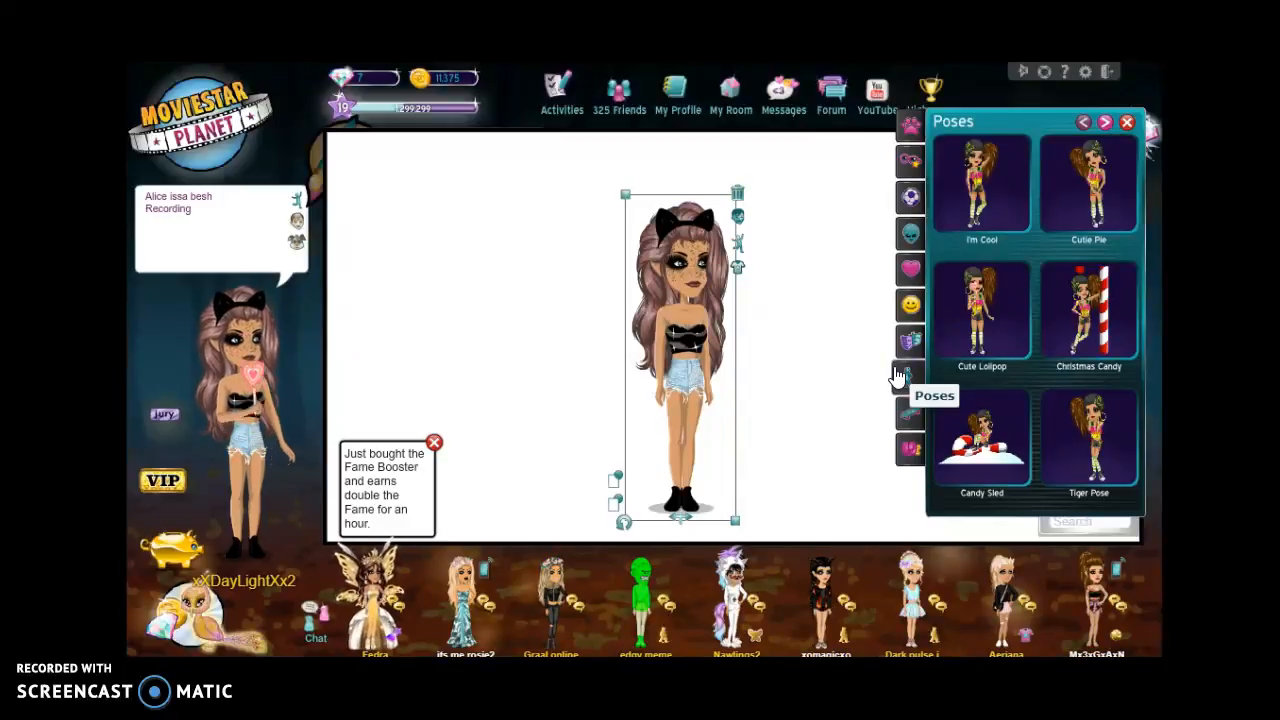
{"action": "left_click", "coordinate": [951, 298]}
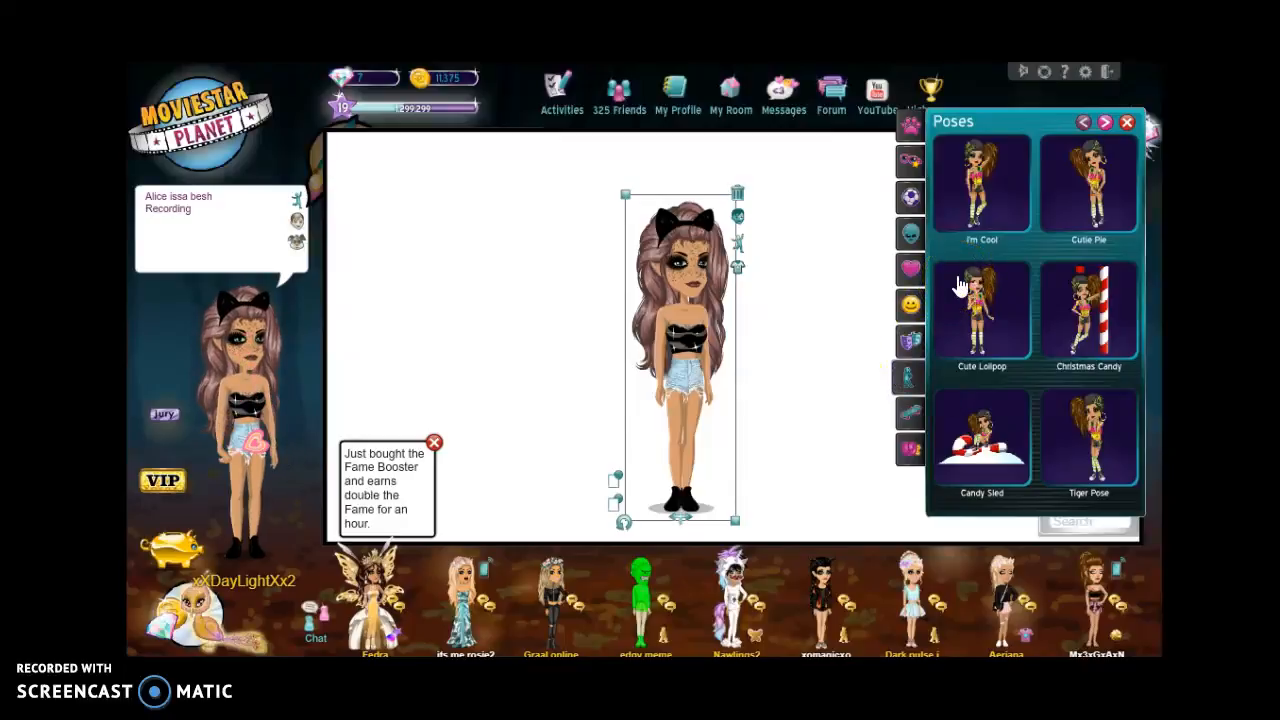
{"action": "left_click", "coordinate": [960, 364]}
{"action": "left_click", "coordinate": [998, 290]}
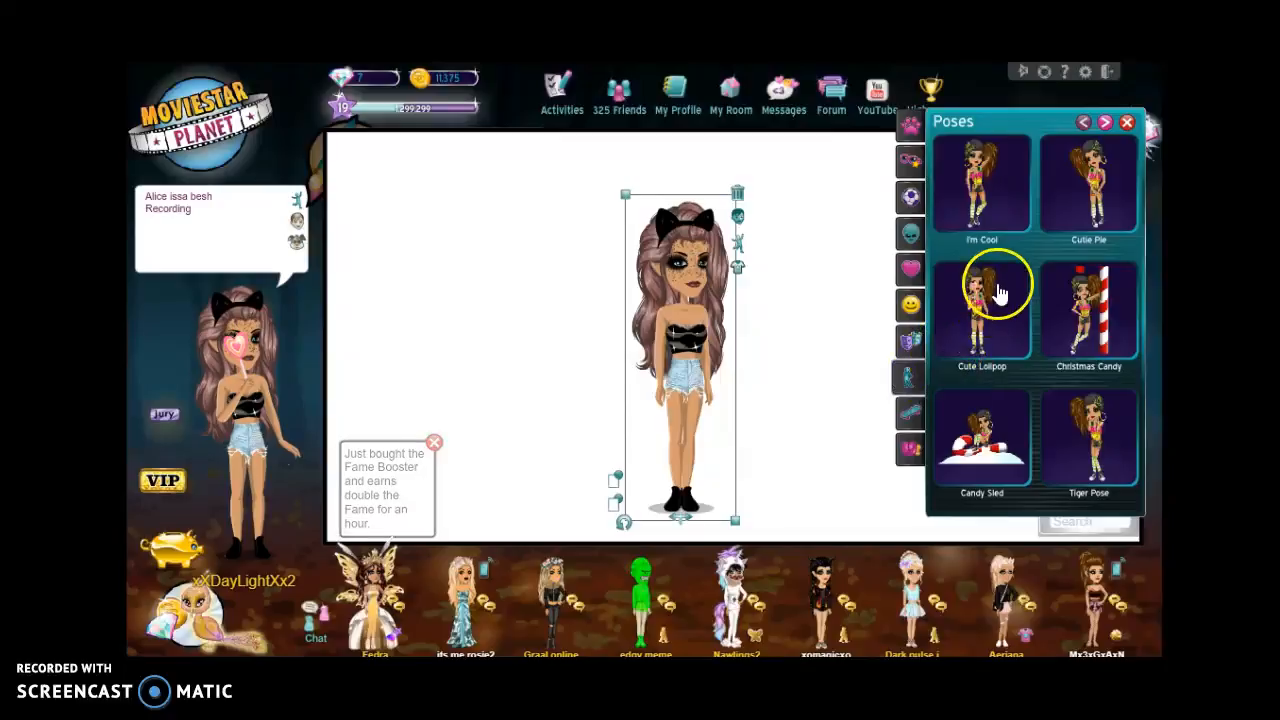
{"action": "left_click", "coordinate": [999, 287]}
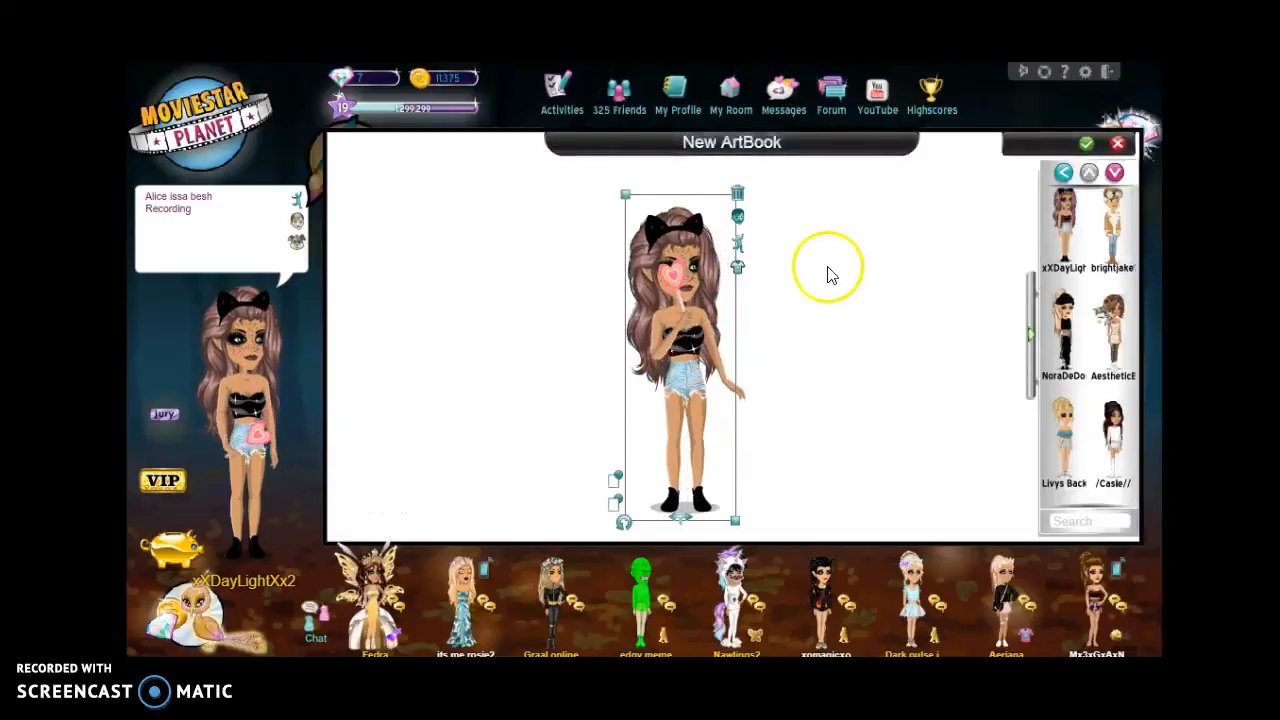
Step: Add a text object to the canvas, then delete it again
{"action": "left_click", "coordinate": [1066, 176]}
{"action": "left_click", "coordinate": [1068, 205]}
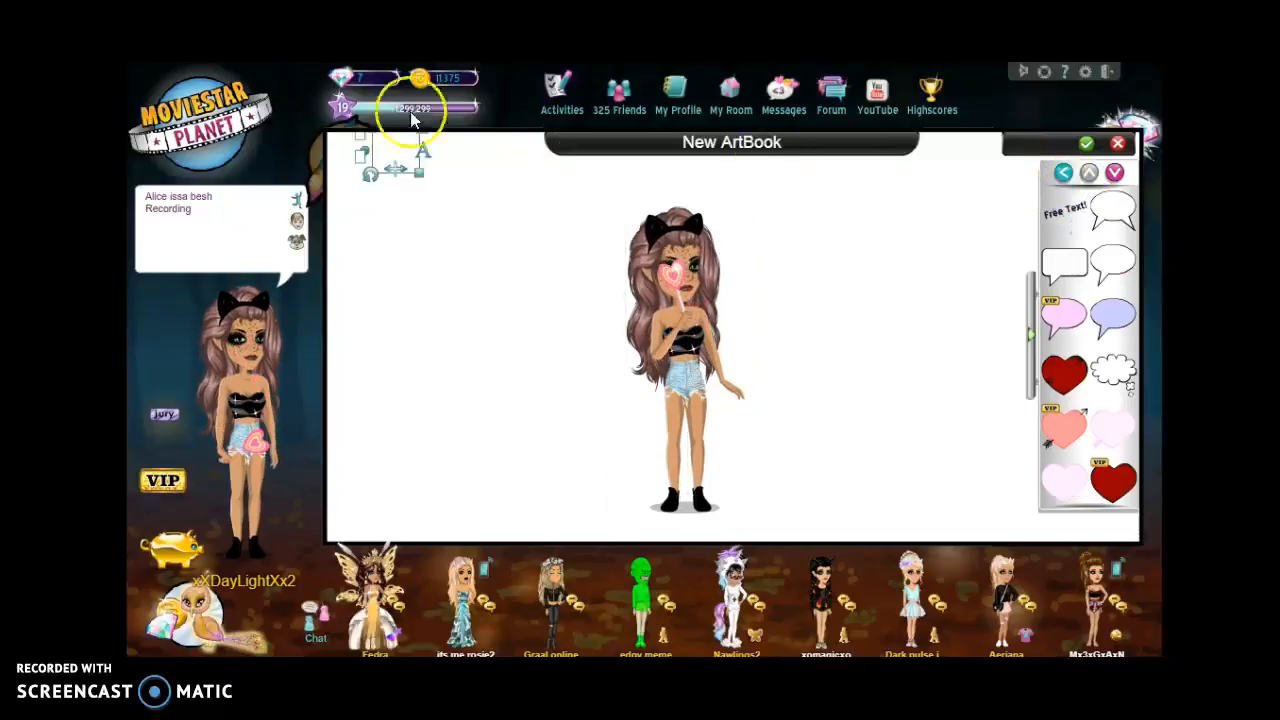
{"action": "left_click_drag", "start_coordinate": [387, 152], "coordinate": [397, 220]}
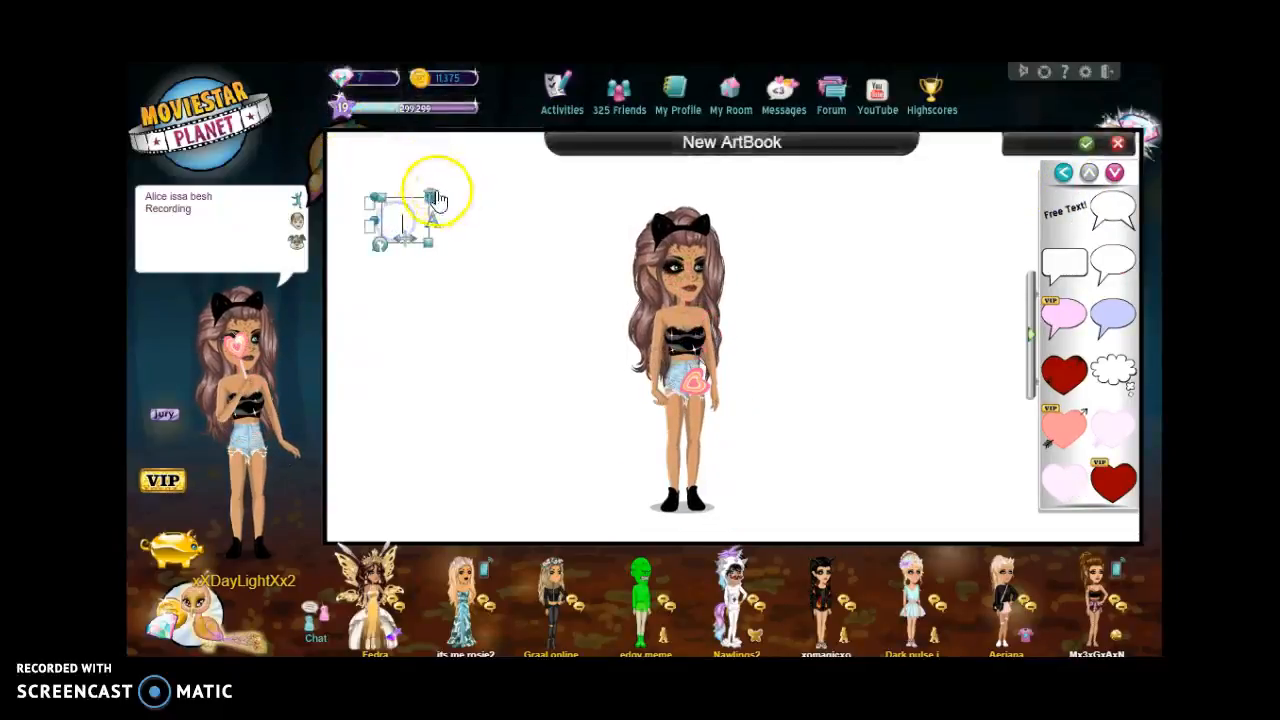
{"action": "left_click", "coordinate": [432, 195]}
Step: Launch Snipping Tool from the Windows Start screen's app list
{"action": "key", "text": "super"}
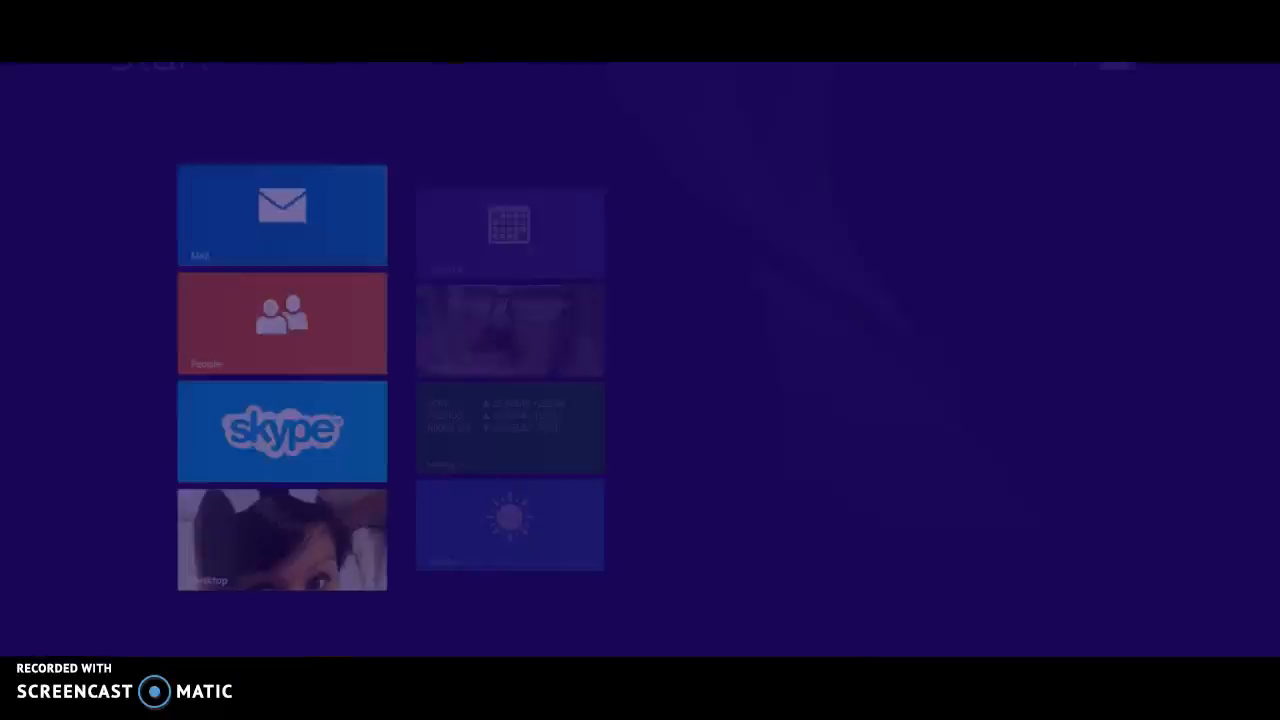
{"action": "left_click", "coordinate": [126, 634]}
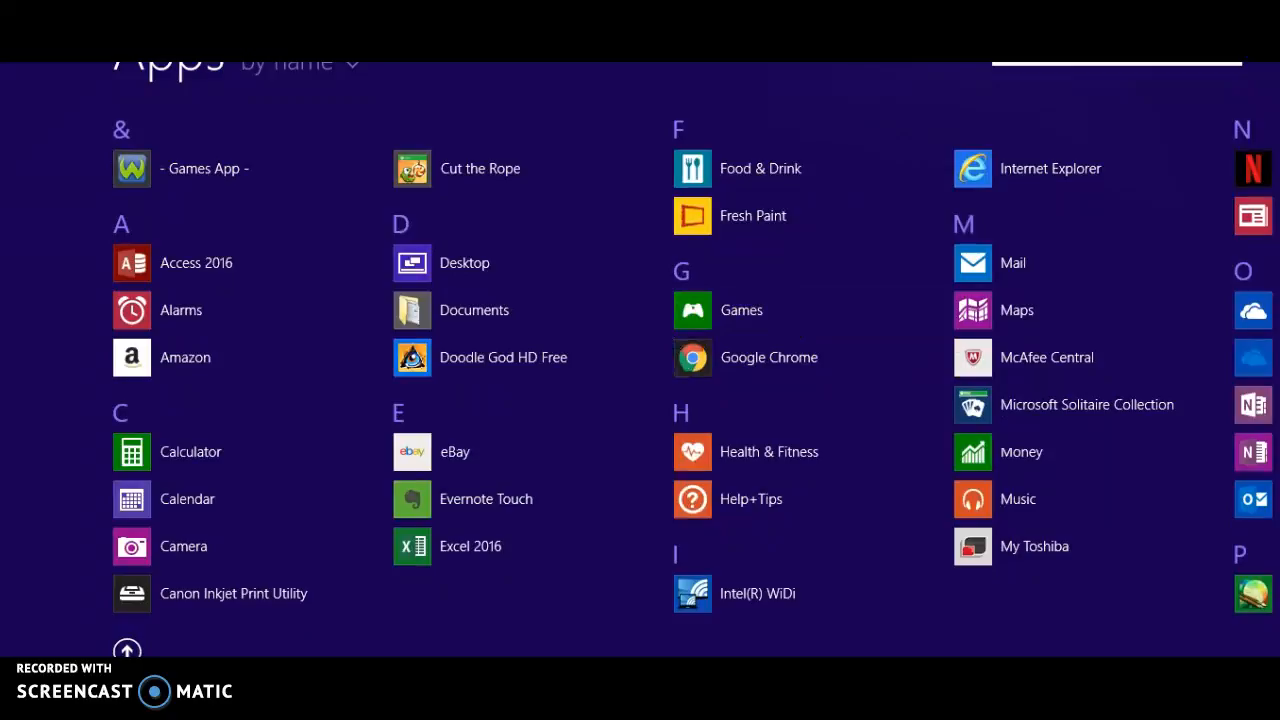
{"action": "type", "text": "sn"}
{"action": "left_click", "coordinate": [285, 105]}
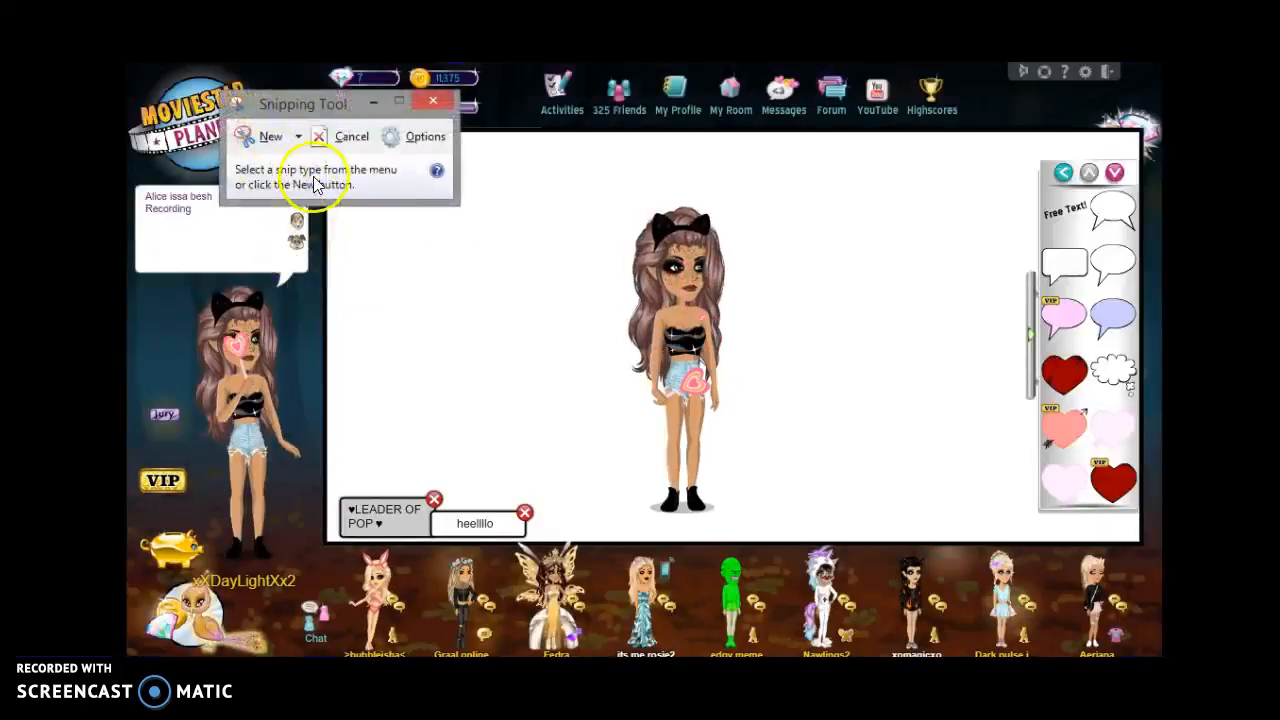
Step: Snip the posed avatar and save it as the PNG 'For edit'
{"action": "left_click", "coordinate": [268, 137]}
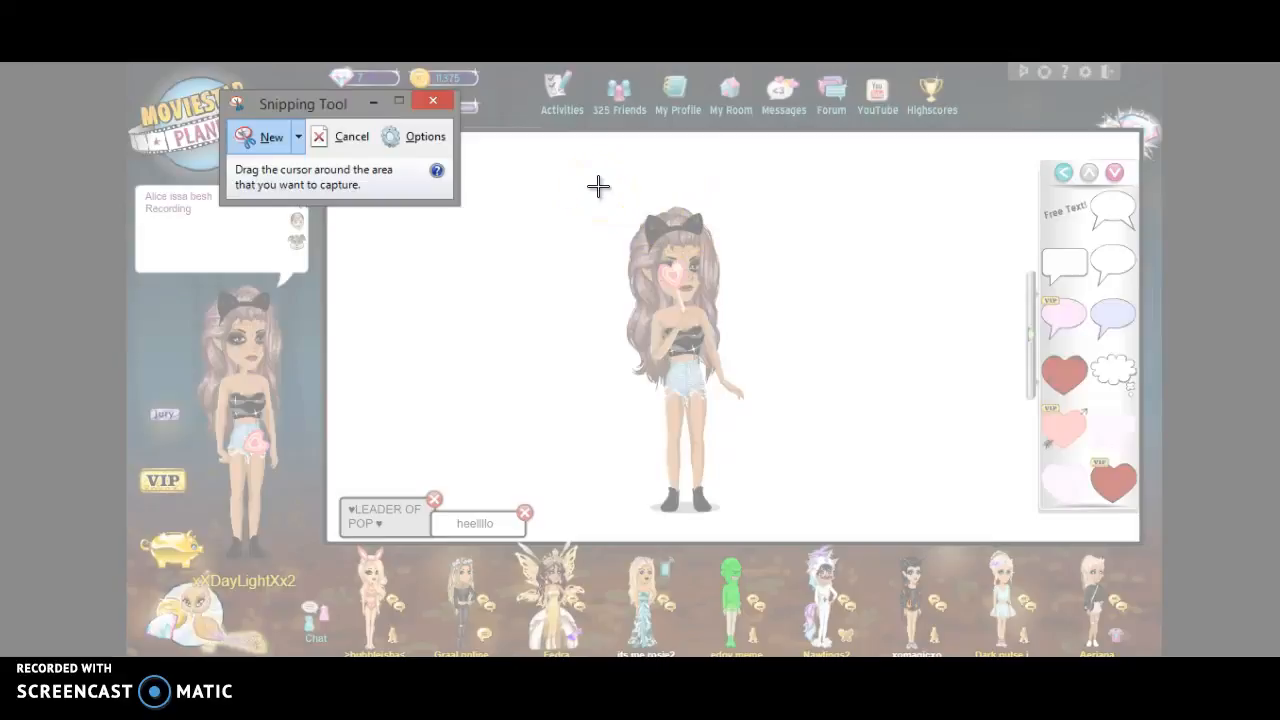
{"action": "left_click_drag", "start_coordinate": [605, 184], "coordinate": [754, 516]}
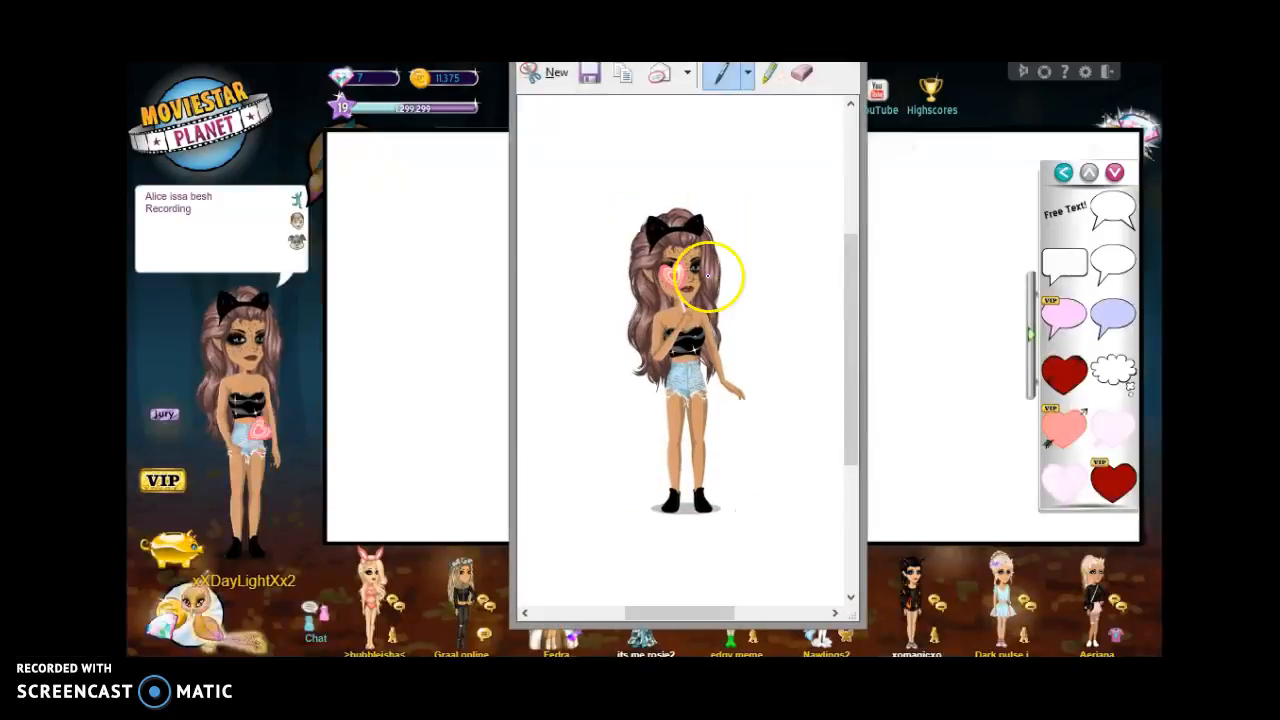
{"action": "left_click", "coordinate": [592, 80]}
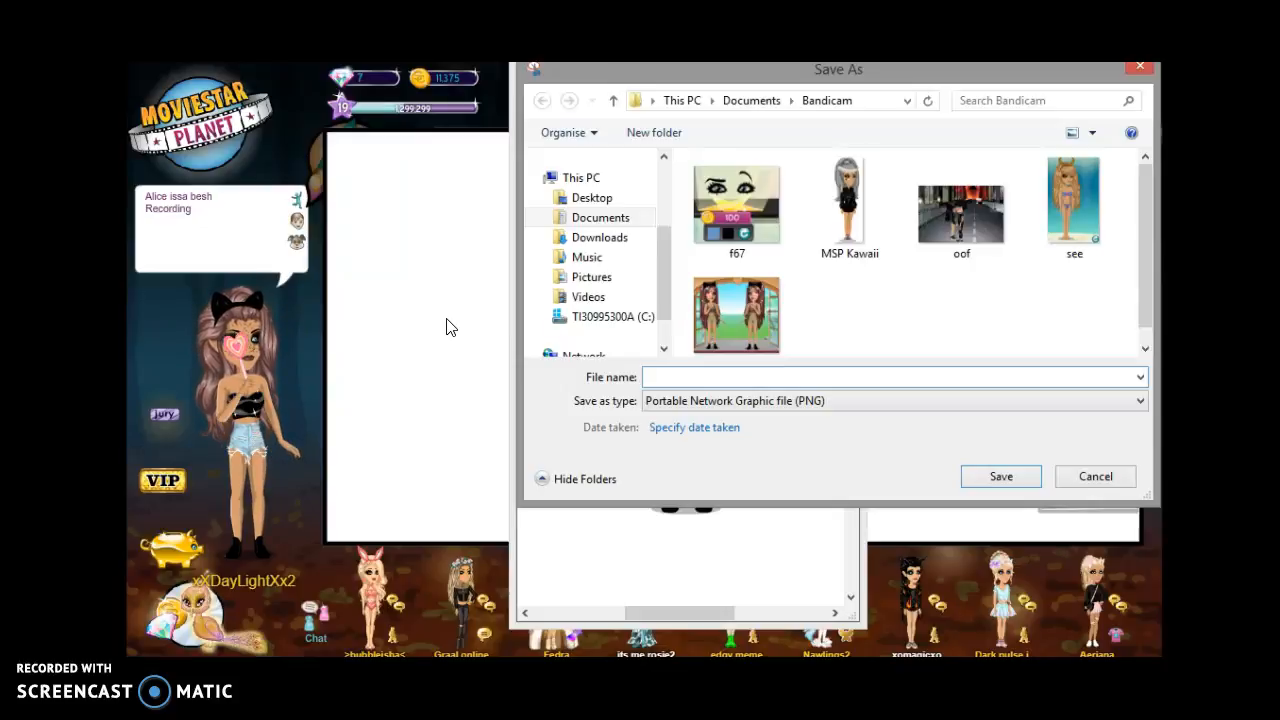
{"action": "type", "text": "F"}
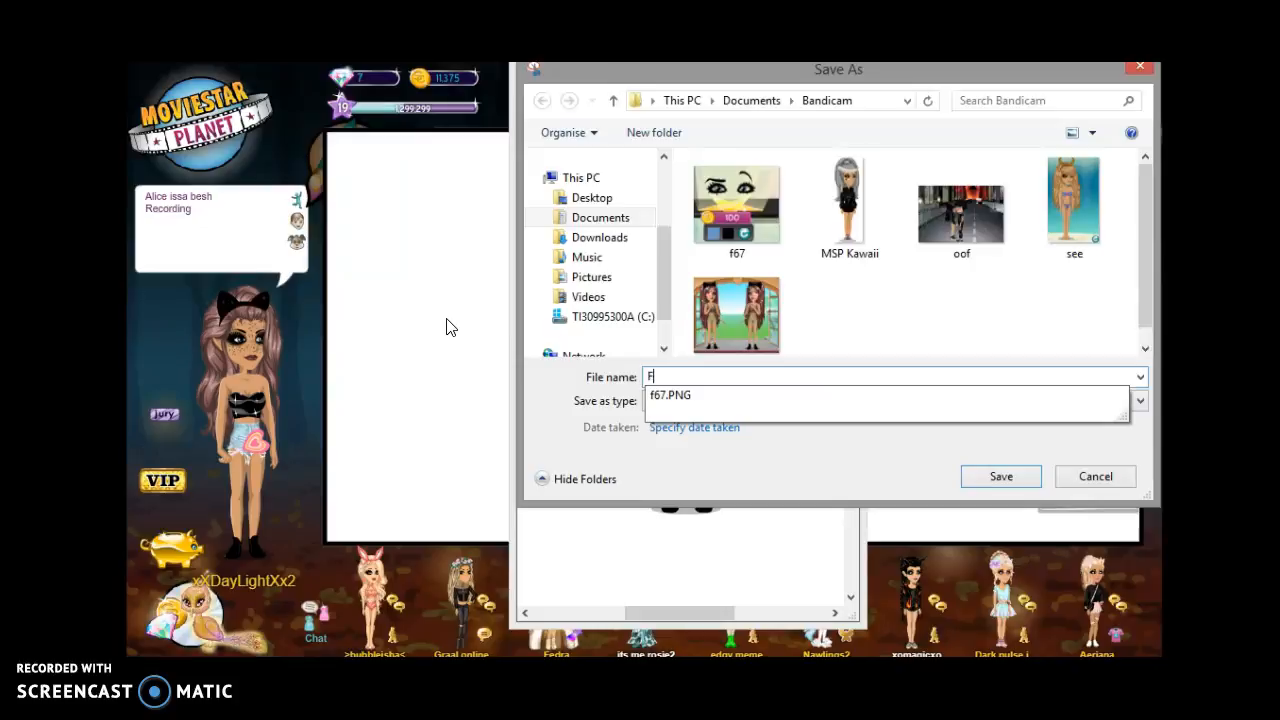
{"action": "type", "text": "or edit"}
{"action": "left_click", "coordinate": [1001, 476]}
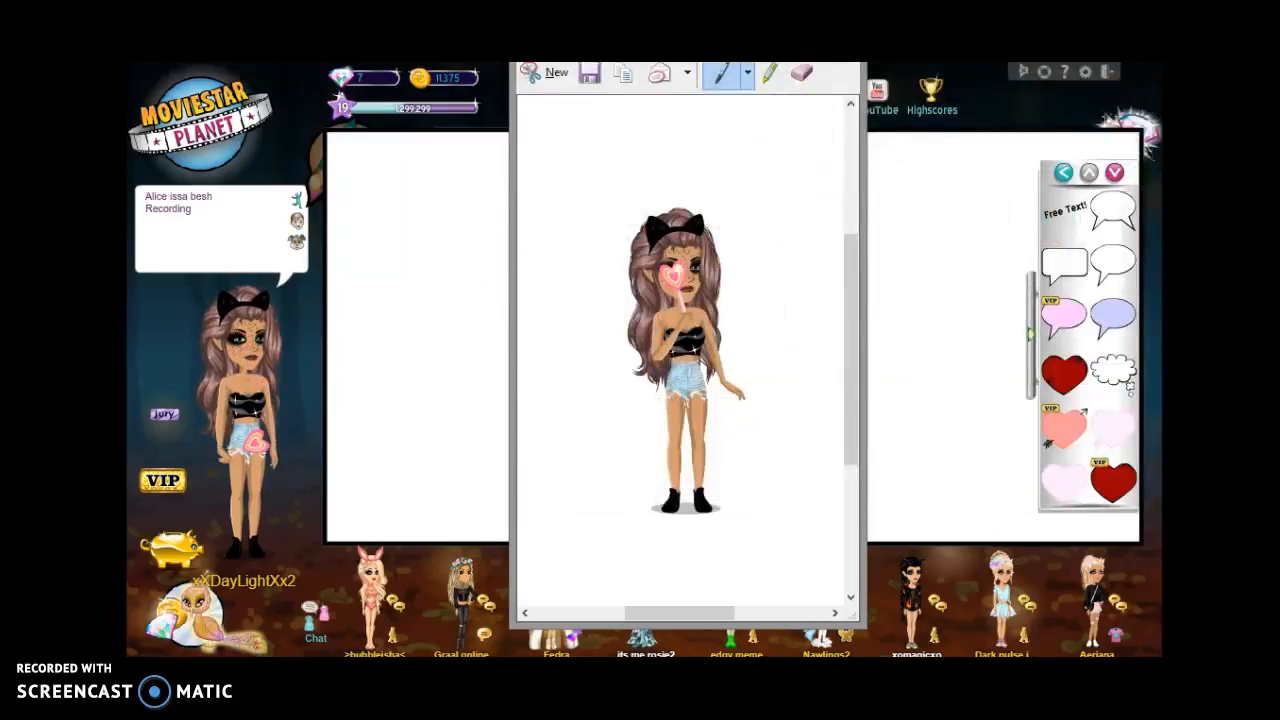
{"action": "key", "text": "alt+F4"}
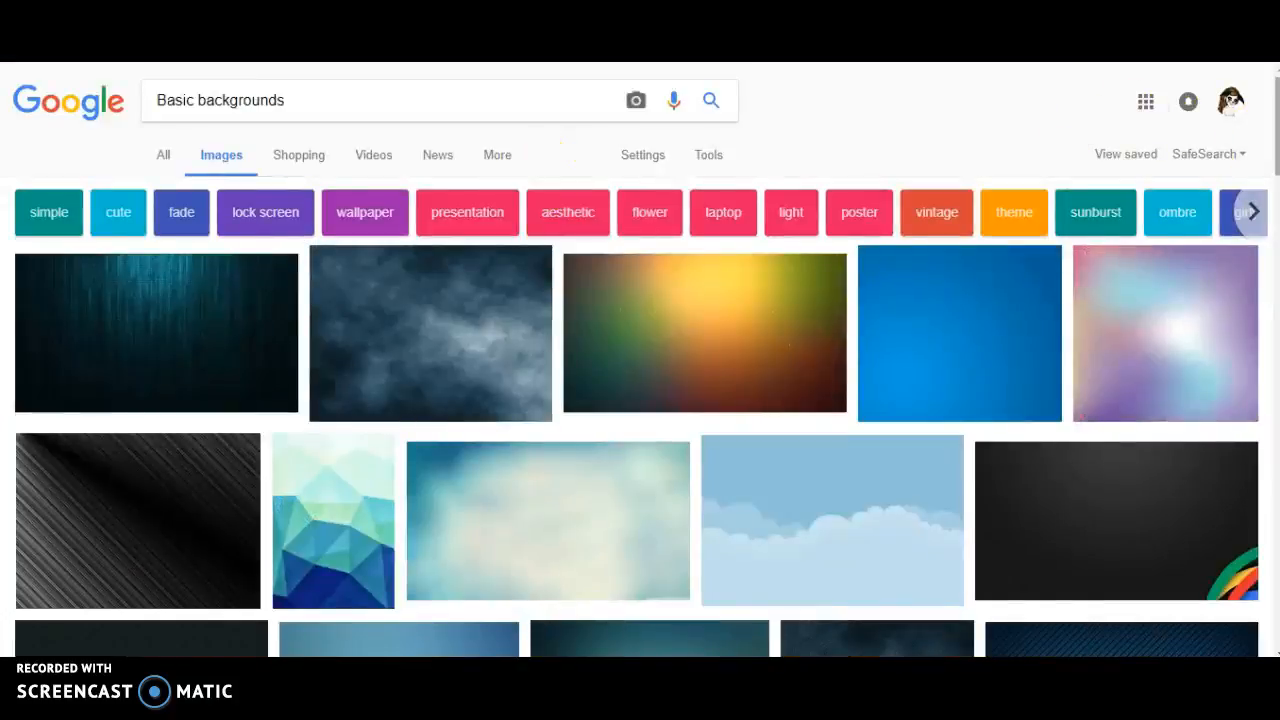
Step: Save the Blue Light Bubbles background image as tf.jpg
{"action": "scroll", "coordinate": [1263, 268], "scroll_direction": "down", "scroll_amount": 7}
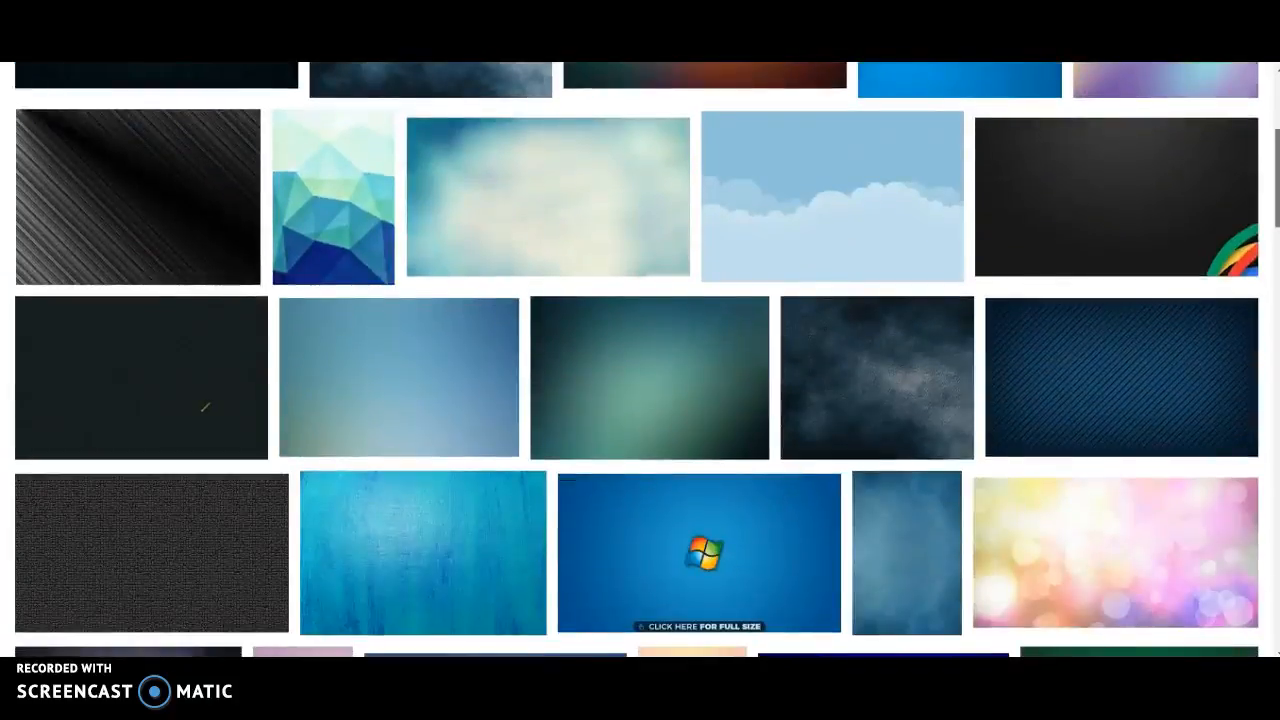
{"action": "scroll", "coordinate": [1263, 268], "scroll_direction": "down", "scroll_amount": 3}
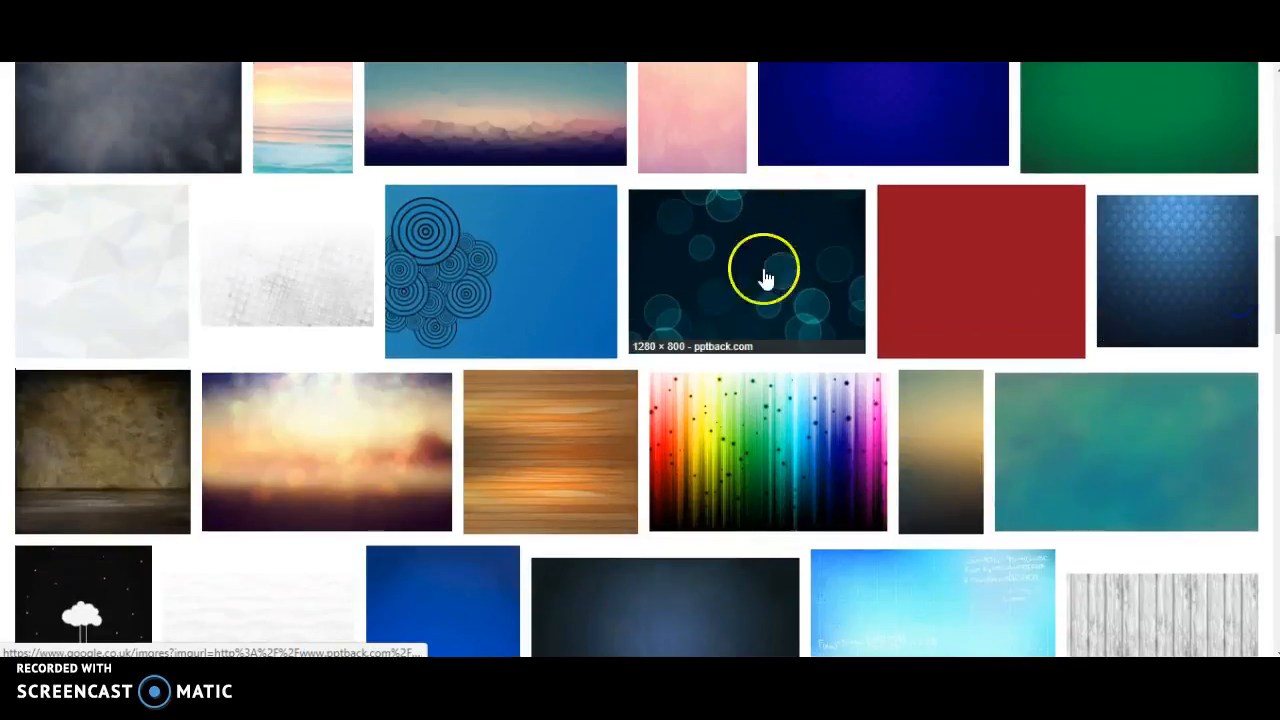
{"action": "left_click", "coordinate": [762, 289]}
{"action": "right_click", "coordinate": [651, 334]}
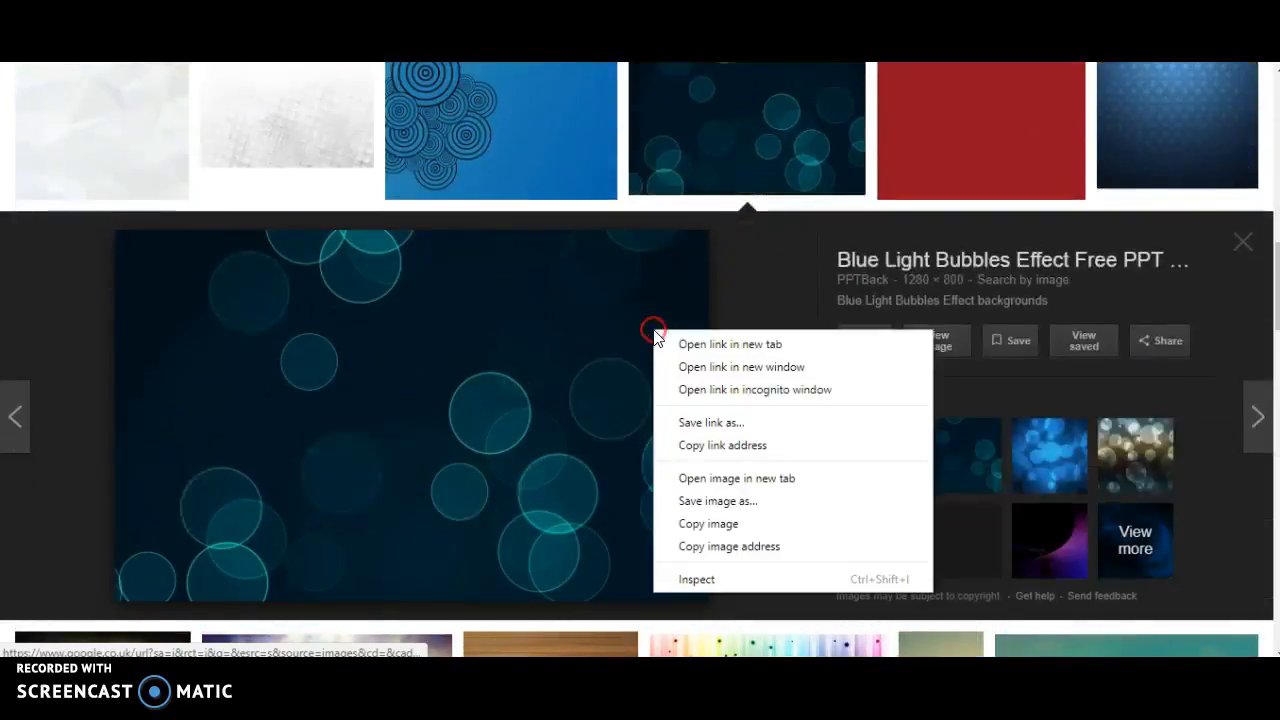
{"action": "left_click", "coordinate": [765, 504]}
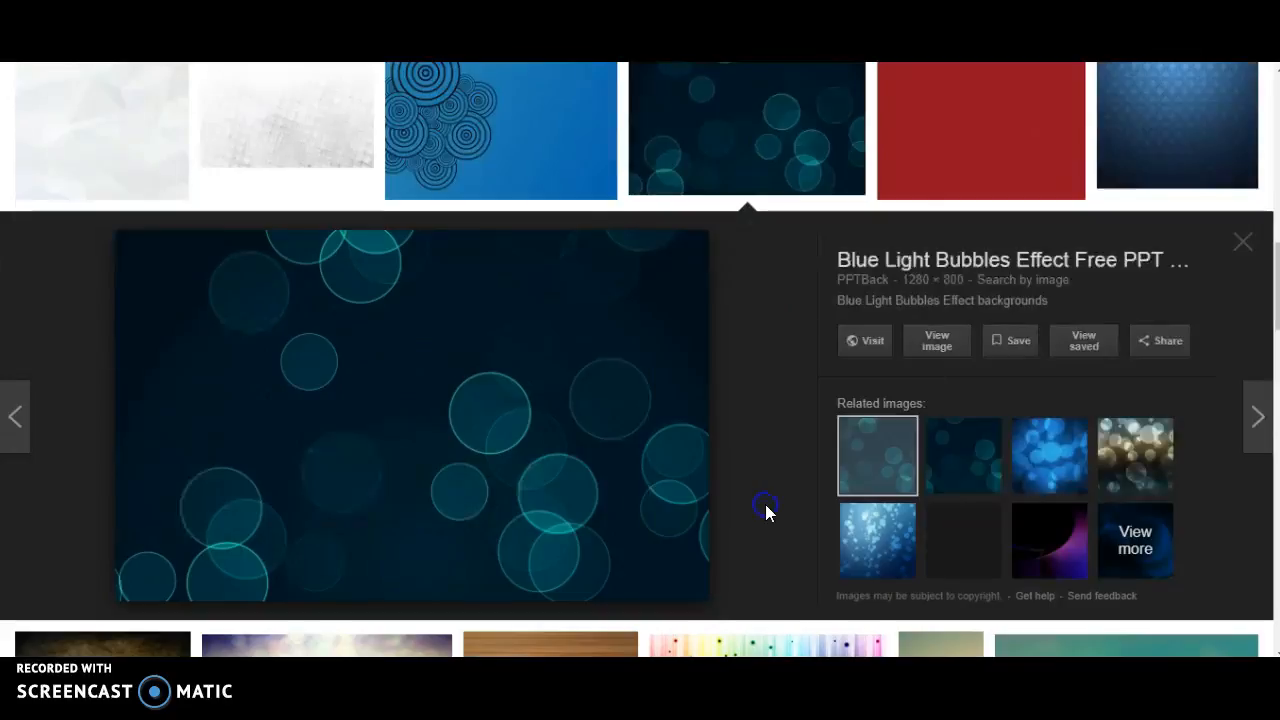
{"action": "type", "text": "tf"}
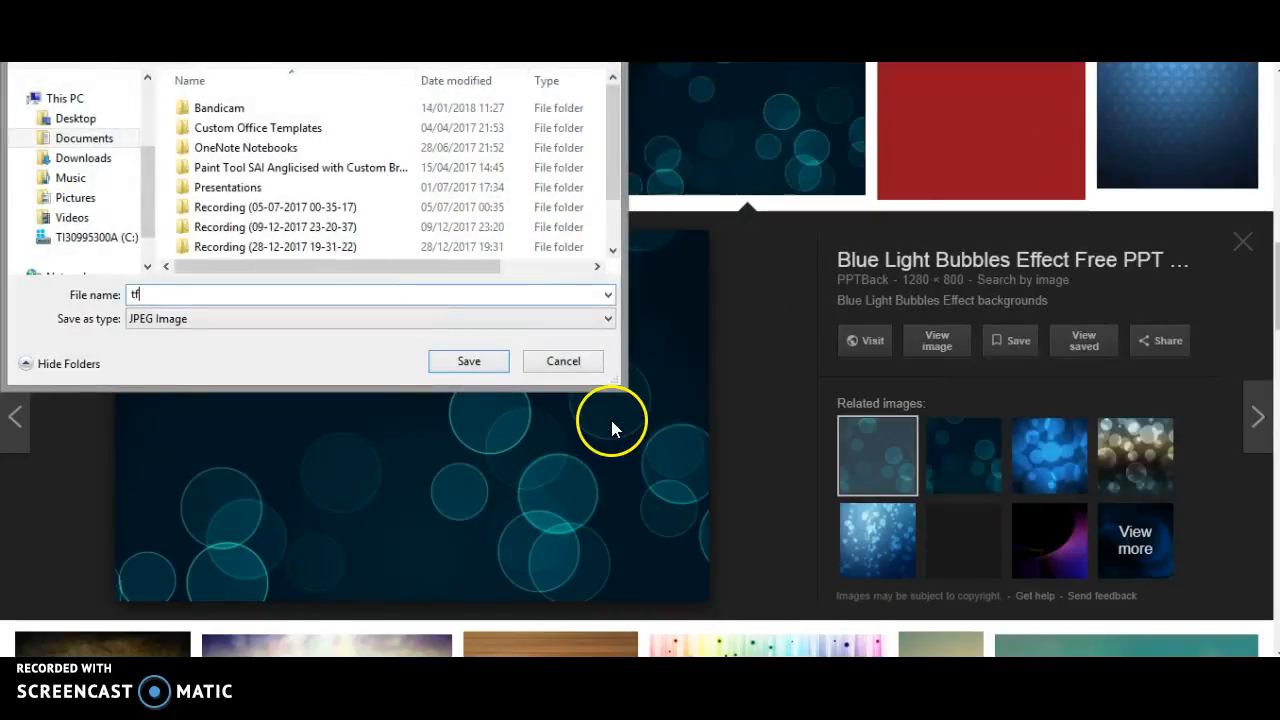
{"action": "left_click", "coordinate": [491, 373]}
Step: Open the downloaded tf.jpg to check it, close it, and go to Pixlr
{"action": "left_click", "coordinate": [109, 640]}
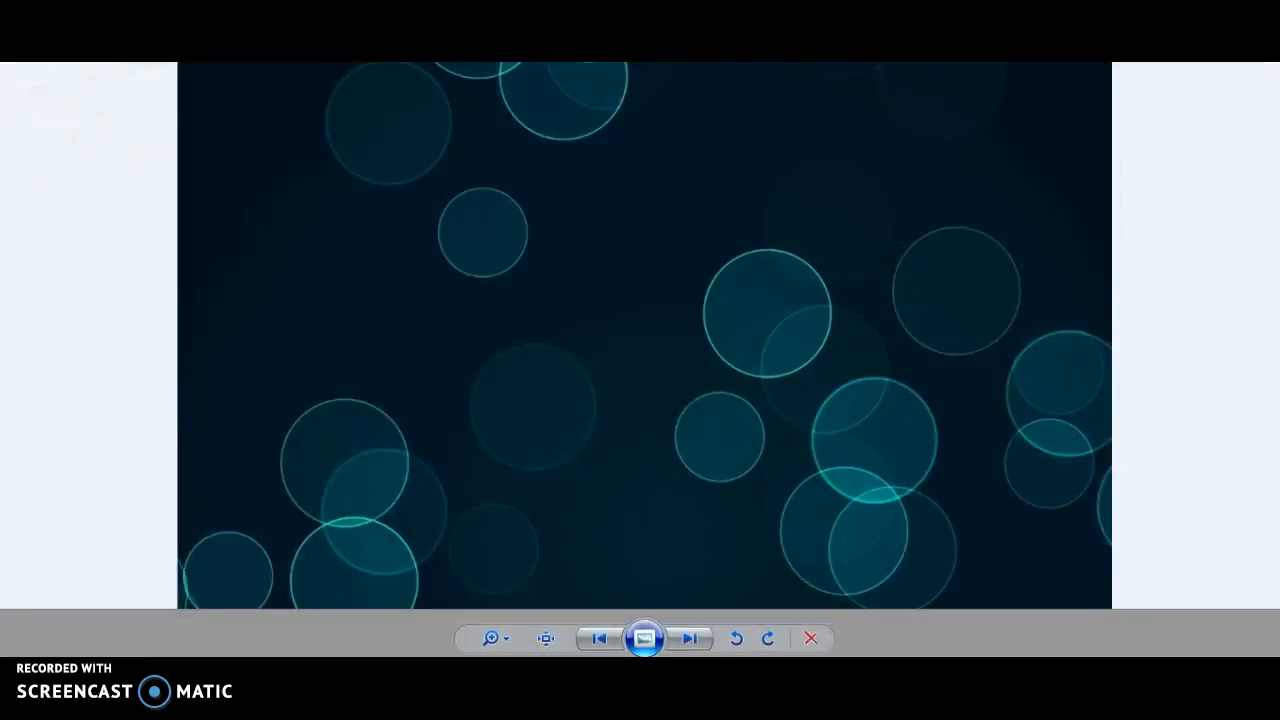
{"action": "left_click", "coordinate": [1260, 8]}
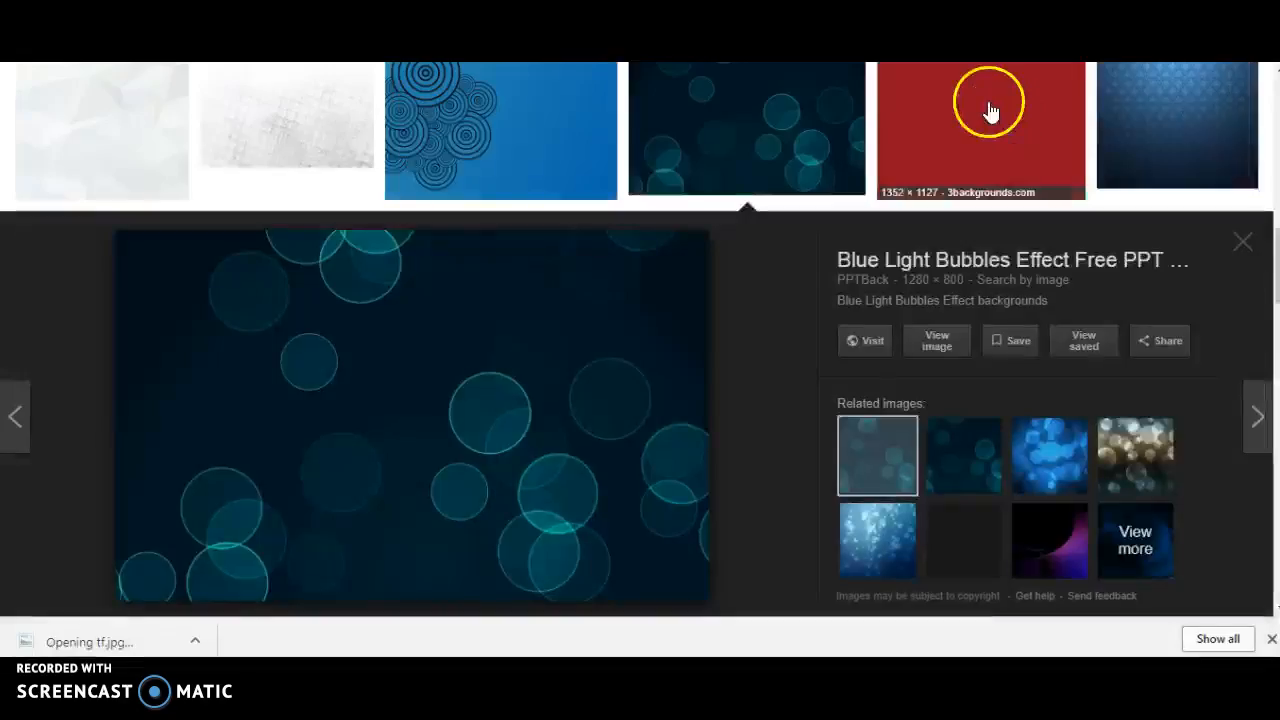
{"action": "left_click", "coordinate": [620, 8]}
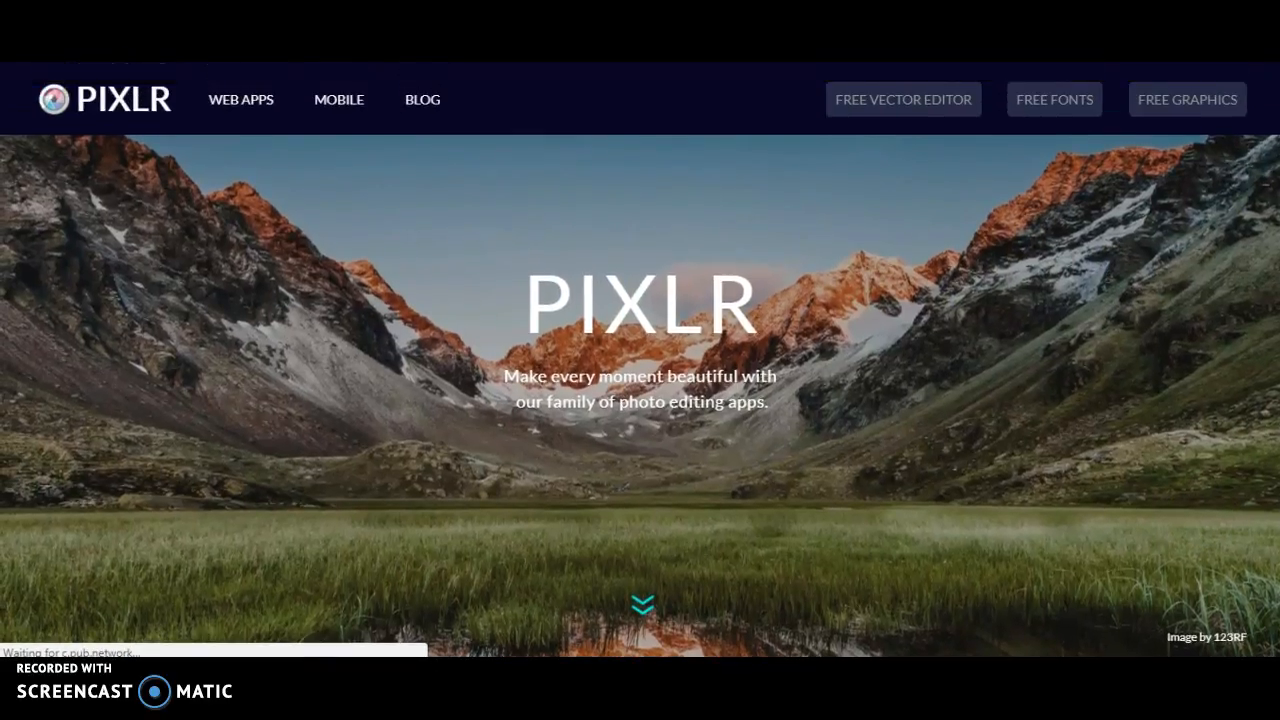
Step: In Pixlr Editor, create a transparent Movie 1080p (1920×1080) canvas
{"action": "scroll", "coordinate": [640, 397], "scroll_direction": "down", "scroll_amount": 5}
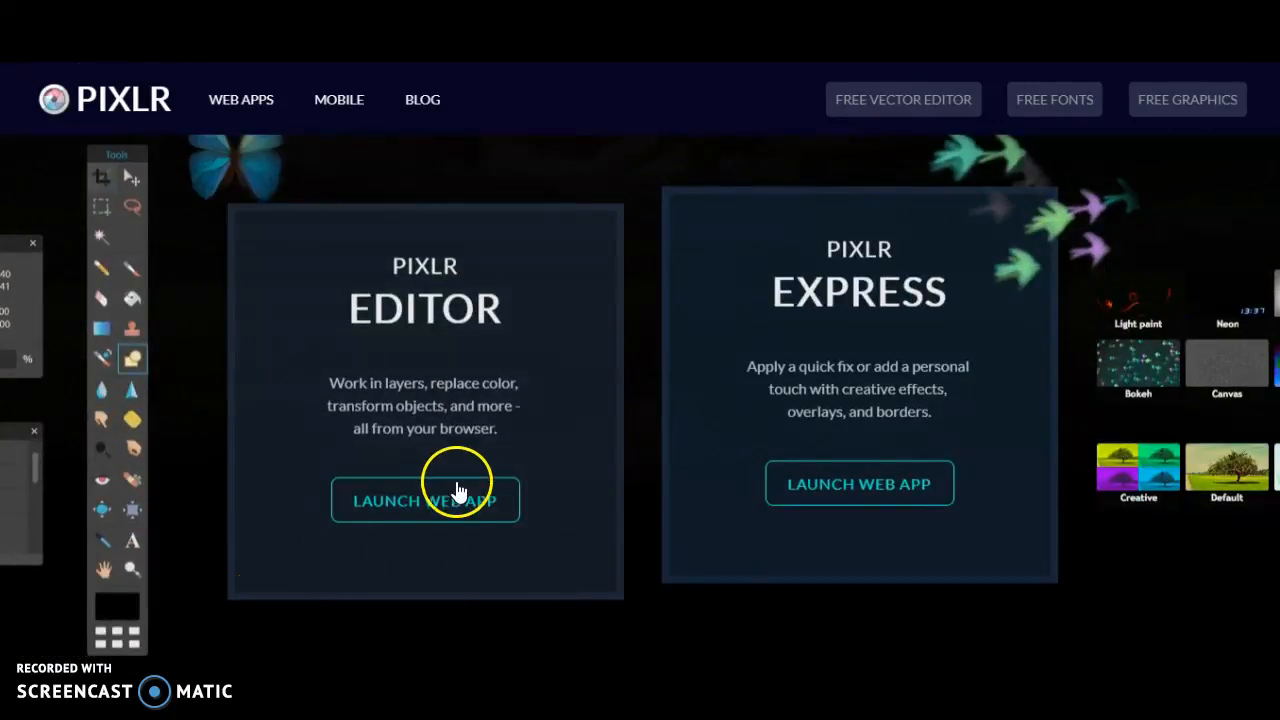
{"action": "left_click", "coordinate": [437, 491]}
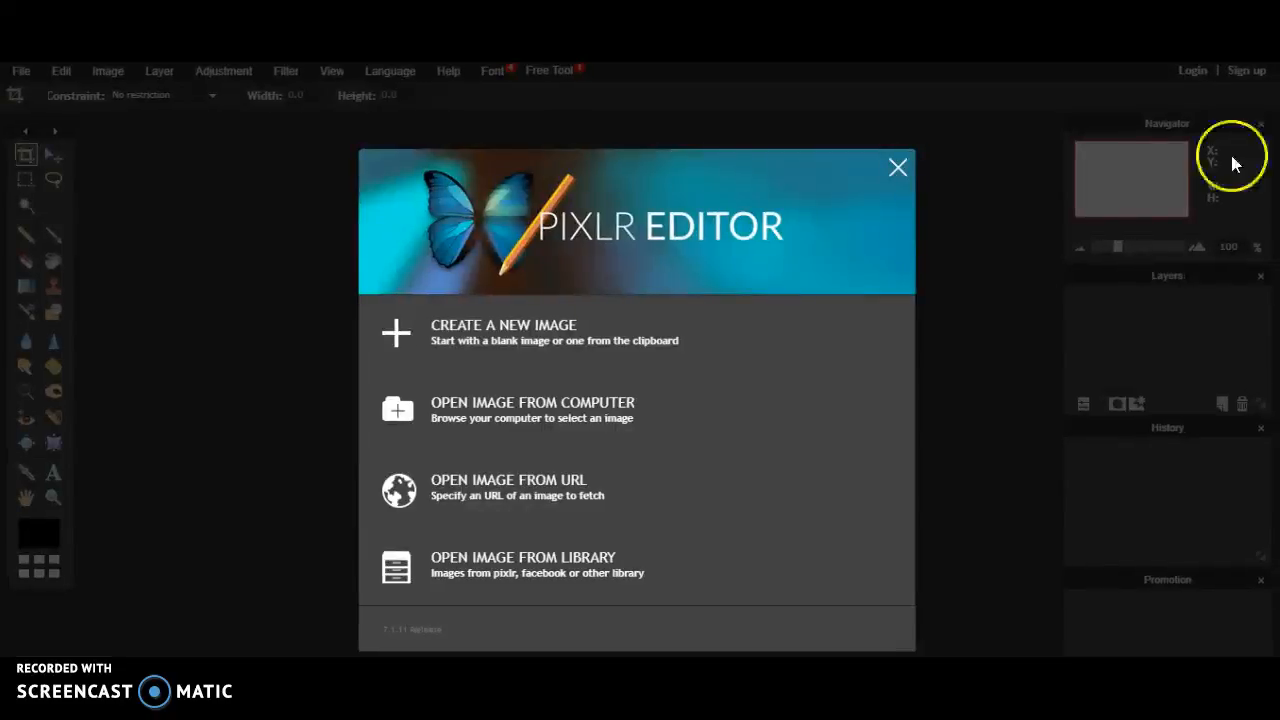
{"action": "left_click", "coordinate": [614, 316]}
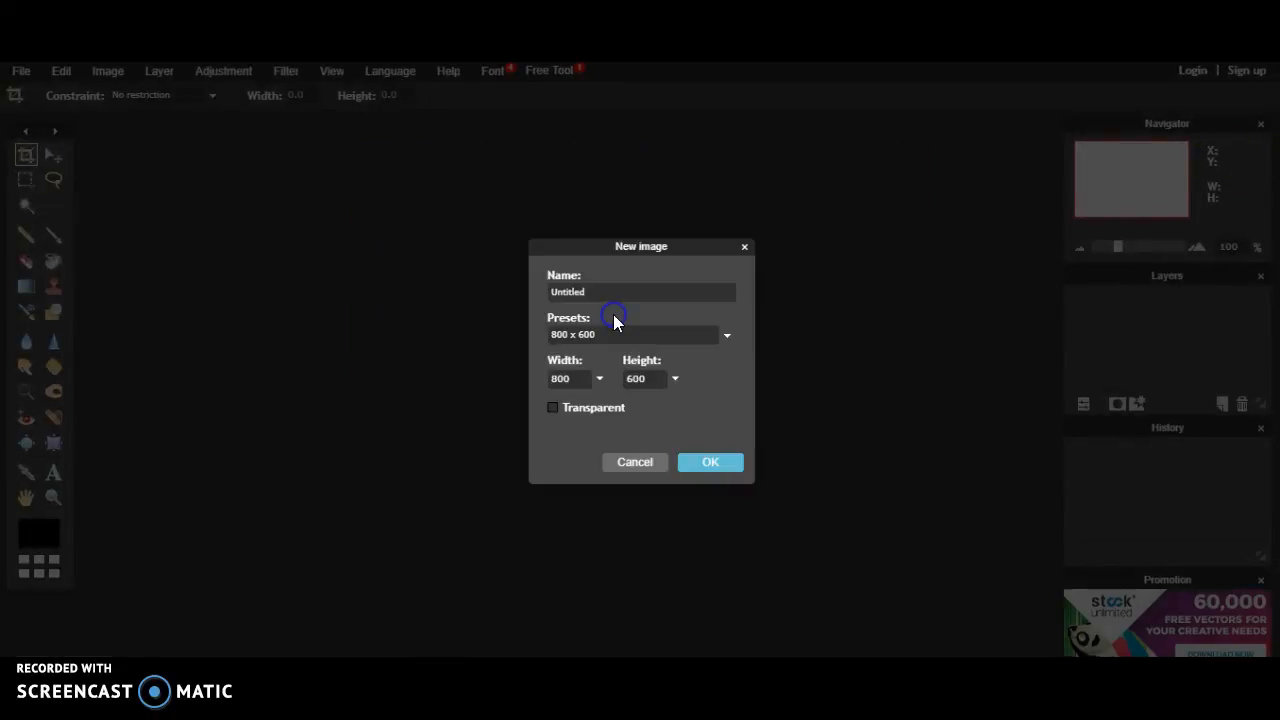
{"action": "left_click", "coordinate": [613, 335]}
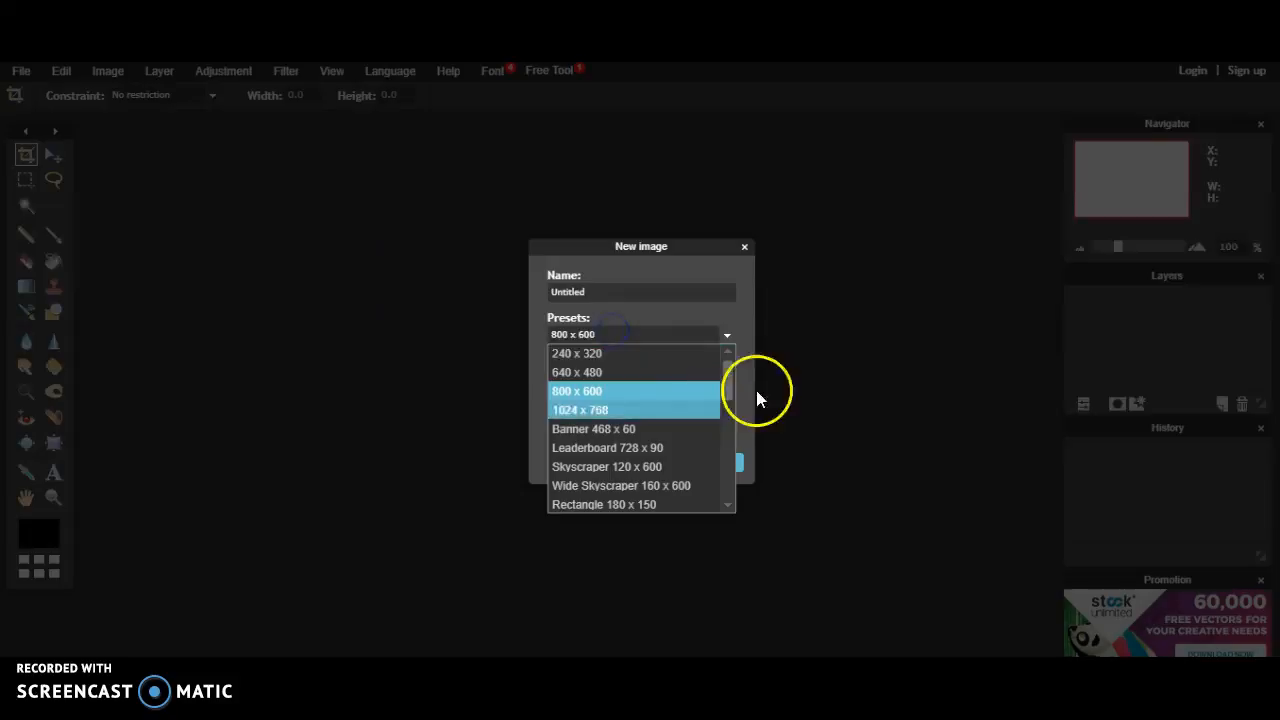
{"action": "left_click_drag", "start_coordinate": [731, 383], "coordinate": [718, 550]}
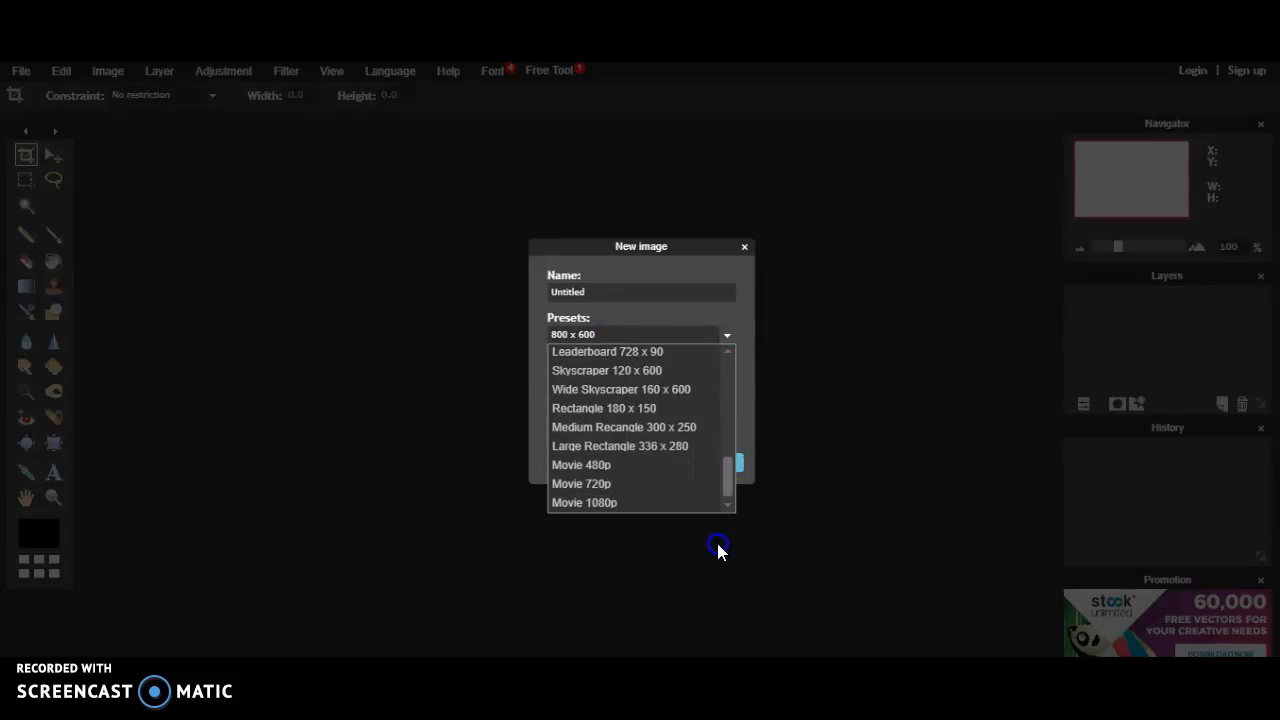
{"action": "left_click", "coordinate": [657, 503]}
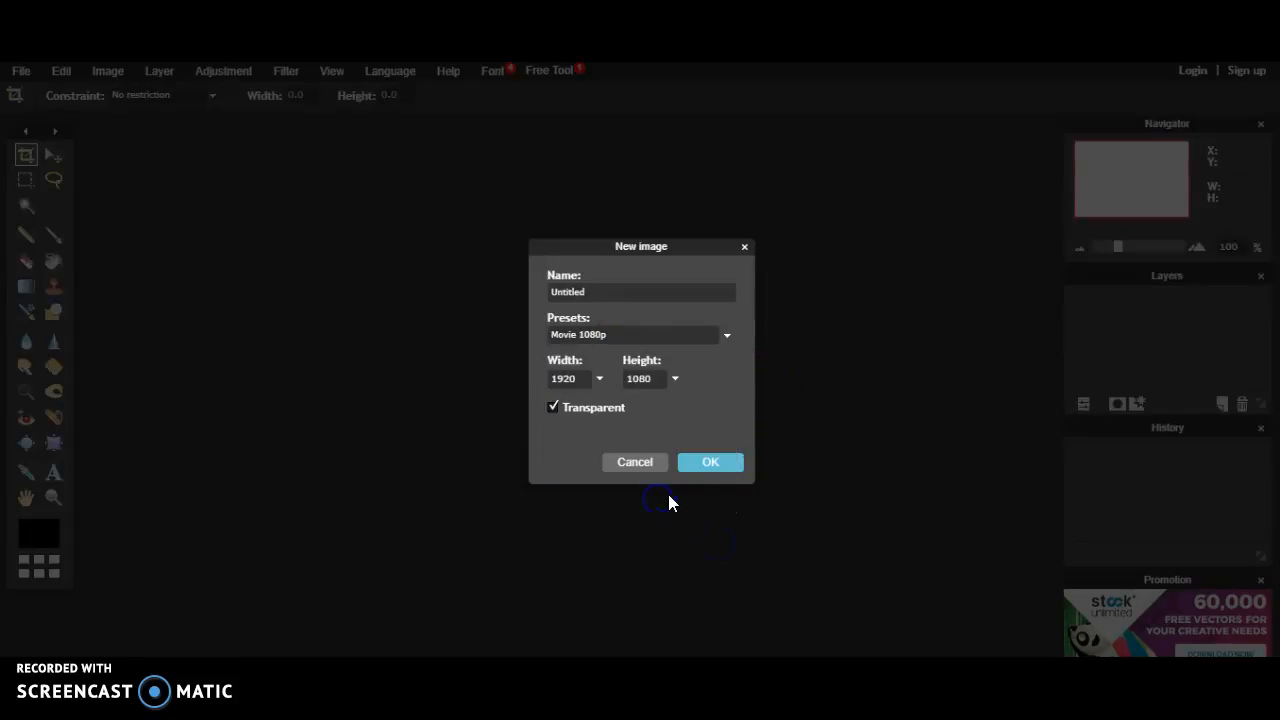
{"action": "left_click", "coordinate": [714, 466]}
Step: Choose Layer > Open image as layer to pick a picture file
{"action": "left_click", "coordinate": [160, 72]}
{"action": "left_click", "coordinate": [195, 150]}
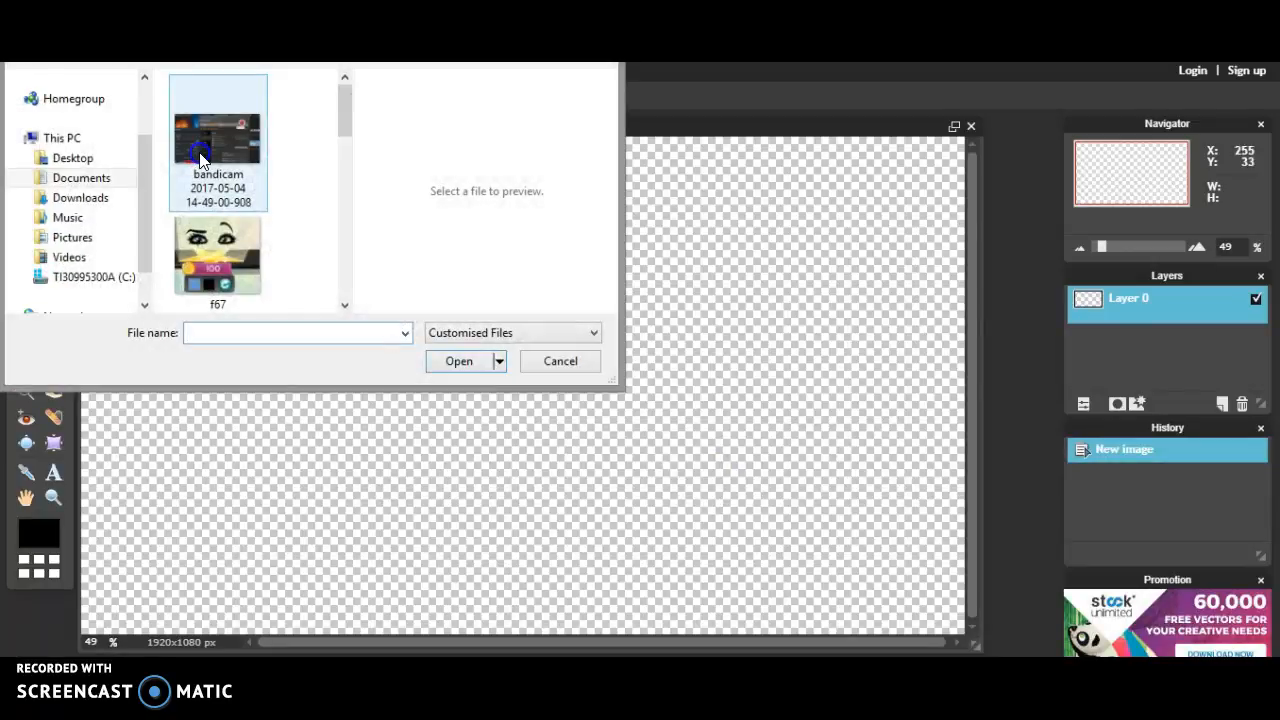
{"action": "left_click_drag", "start_coordinate": [345, 117], "coordinate": [364, 167]}
Step: Add 'For edit' as a layer and free-transform it much larger near the centre
{"action": "double_click", "coordinate": [232, 240]}
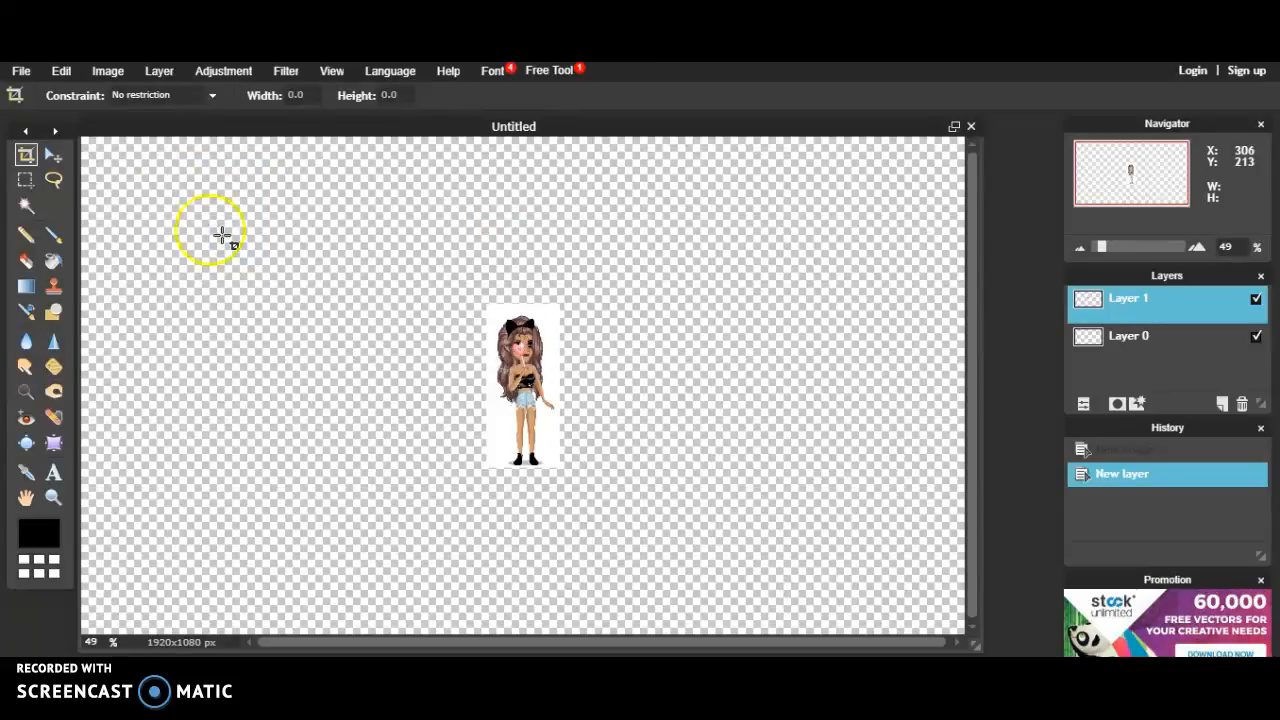
{"action": "left_click", "coordinate": [100, 72]}
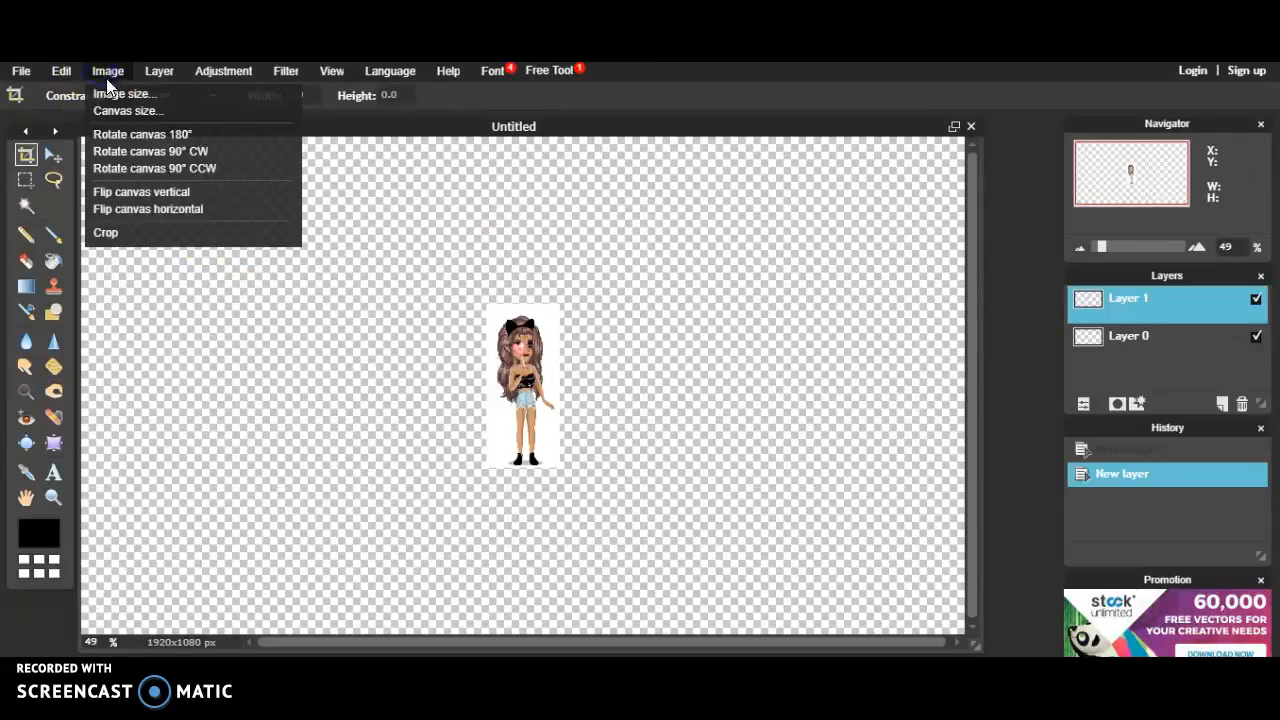
{"action": "left_click", "coordinate": [105, 209]}
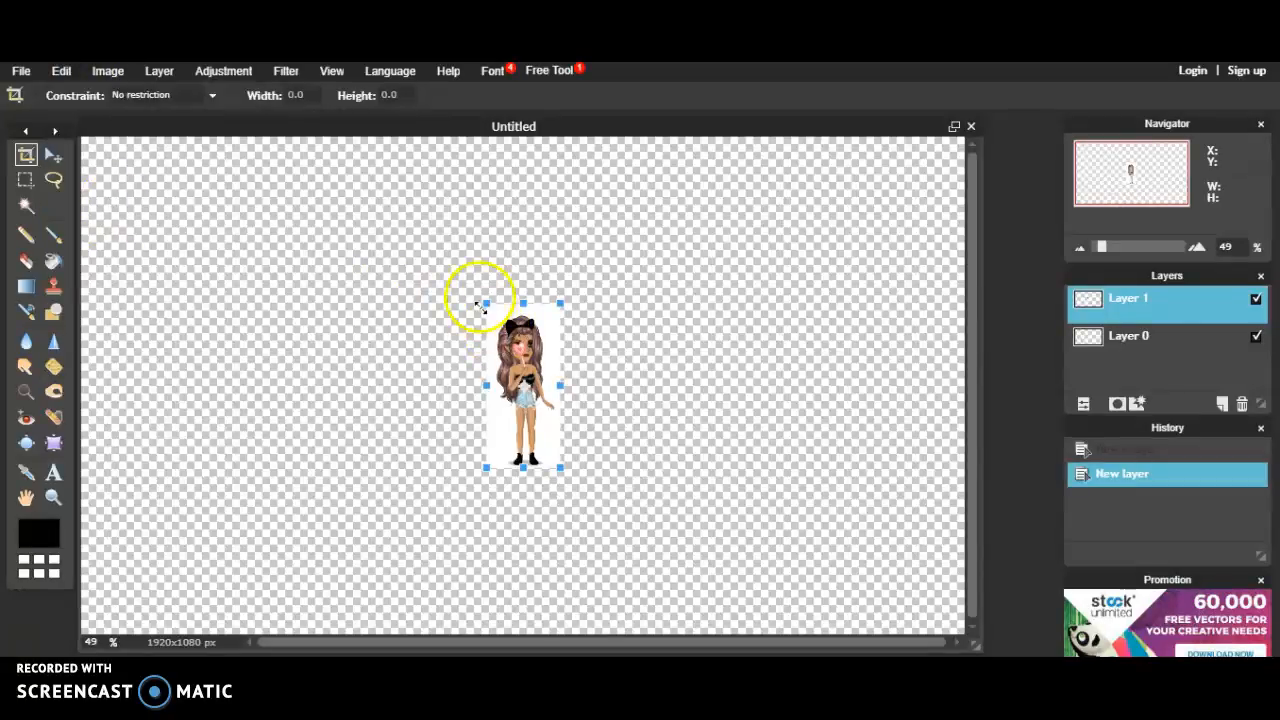
{"action": "left_click_drag", "start_coordinate": [485, 302], "coordinate": [416, 172]}
{"action": "left_click_drag", "start_coordinate": [523, 334], "coordinate": [527, 365]}
{"action": "left_click", "coordinate": [833, 338]}
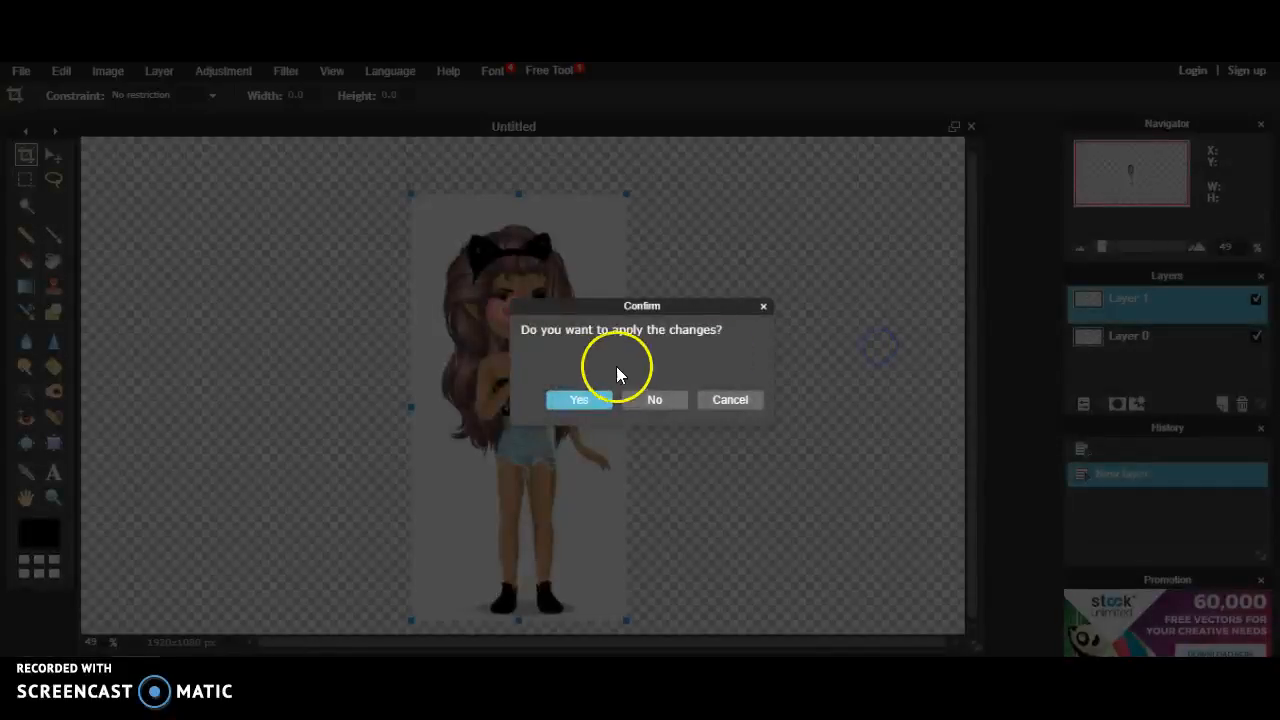
Step: Apply the enlargement and Magic Wand-delete the white background around the avatar
{"action": "left_click", "coordinate": [580, 399]}
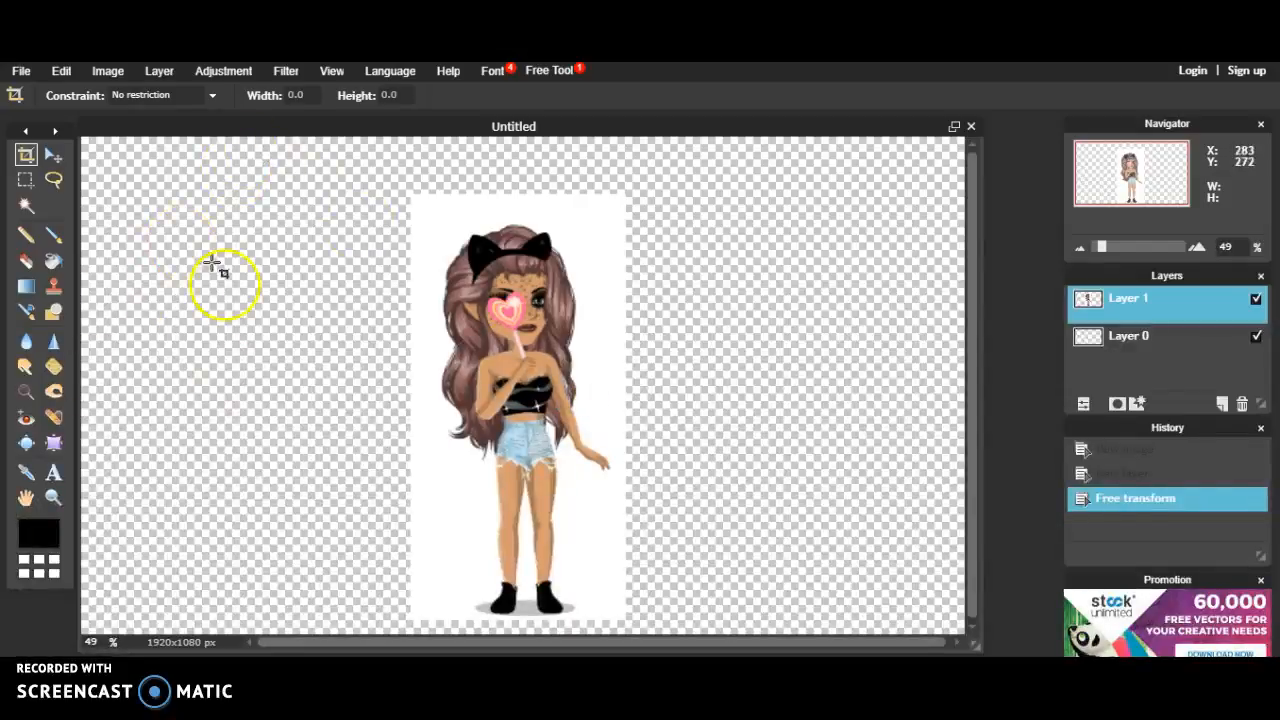
{"action": "left_click", "coordinate": [26, 205]}
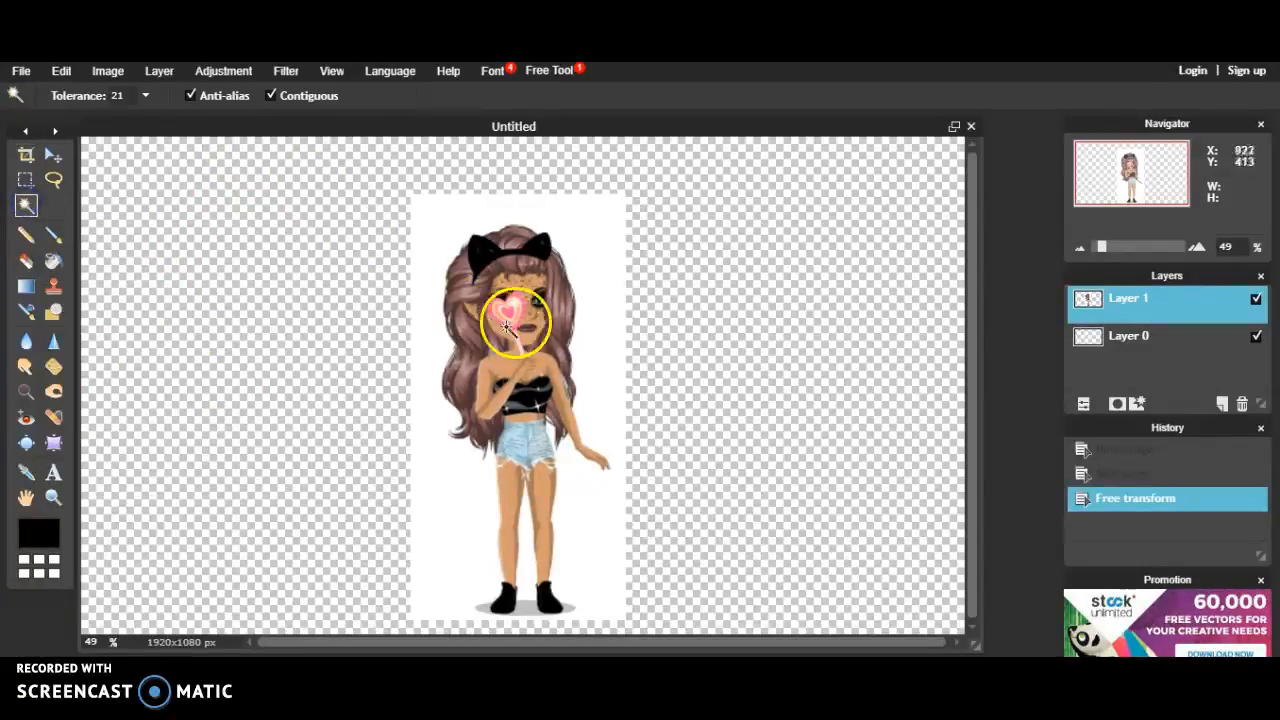
{"action": "left_click", "coordinate": [609, 249]}
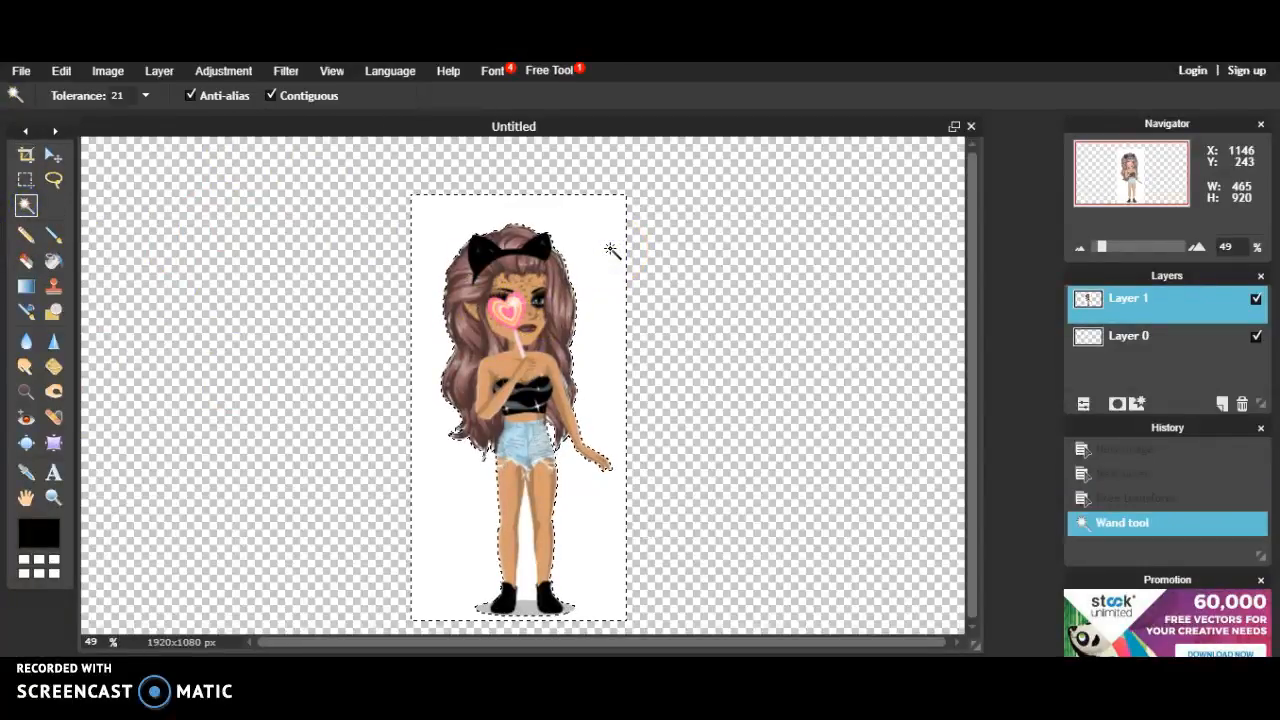
{"action": "key", "text": "Delete"}
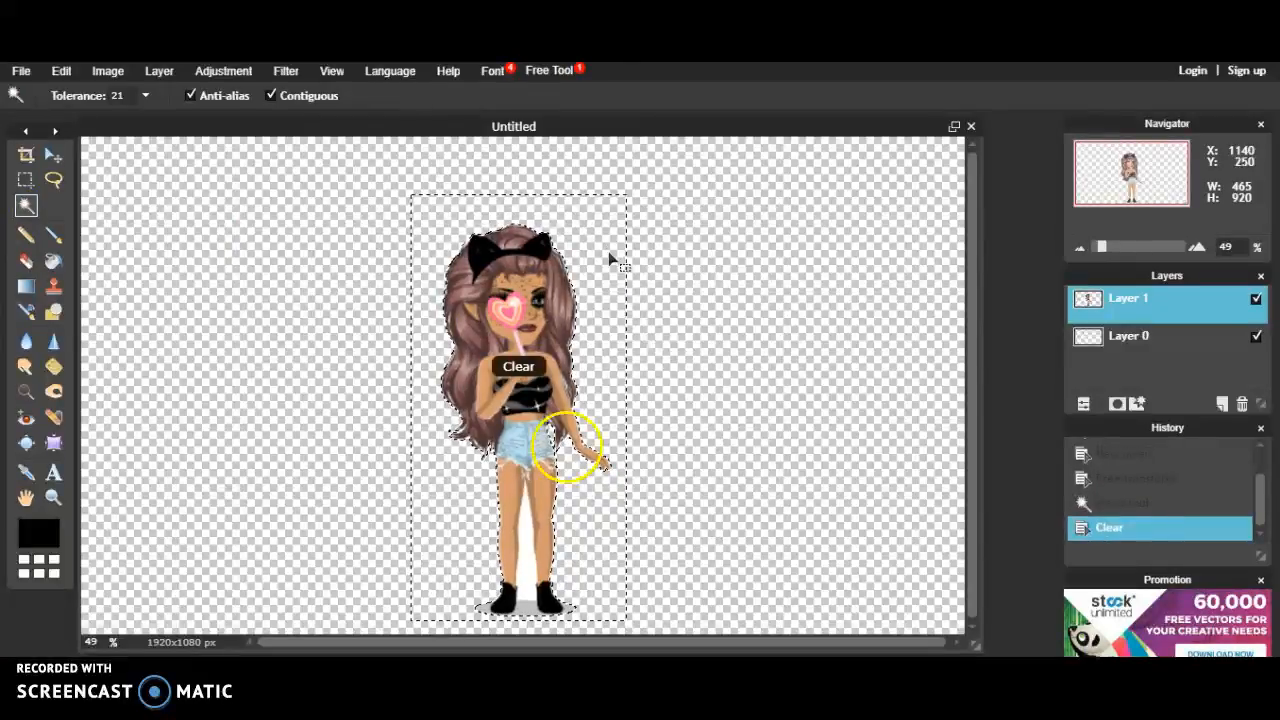
Step: Clear the leftover white between the legs, around the feet and along the hair
{"action": "left_click", "coordinate": [526, 557]}
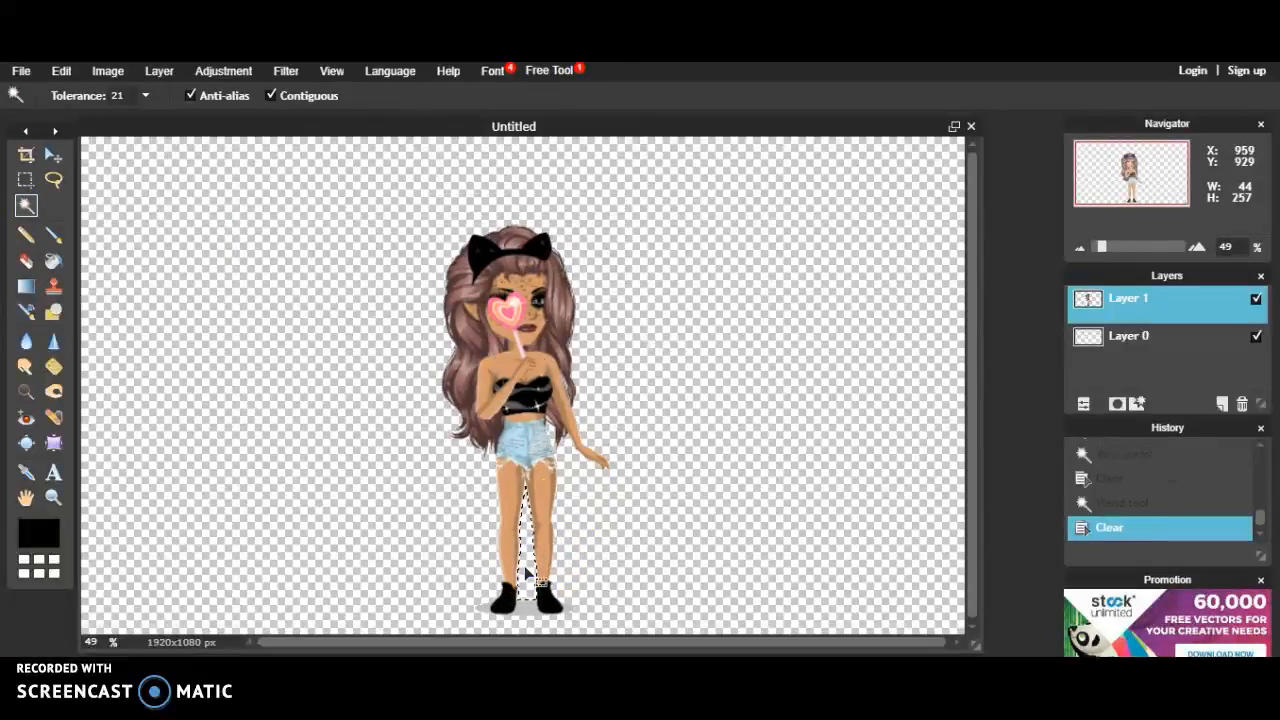
{"action": "left_click", "coordinate": [524, 615]}
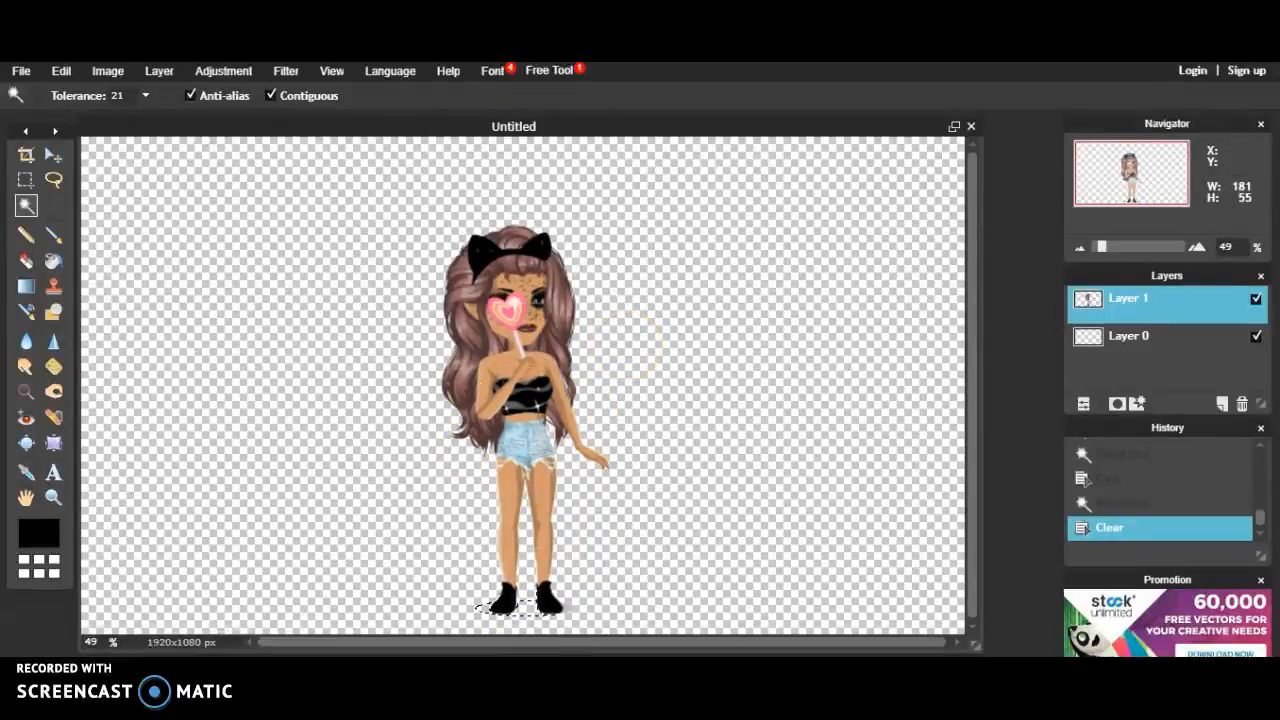
{"action": "left_click", "coordinate": [457, 432]}
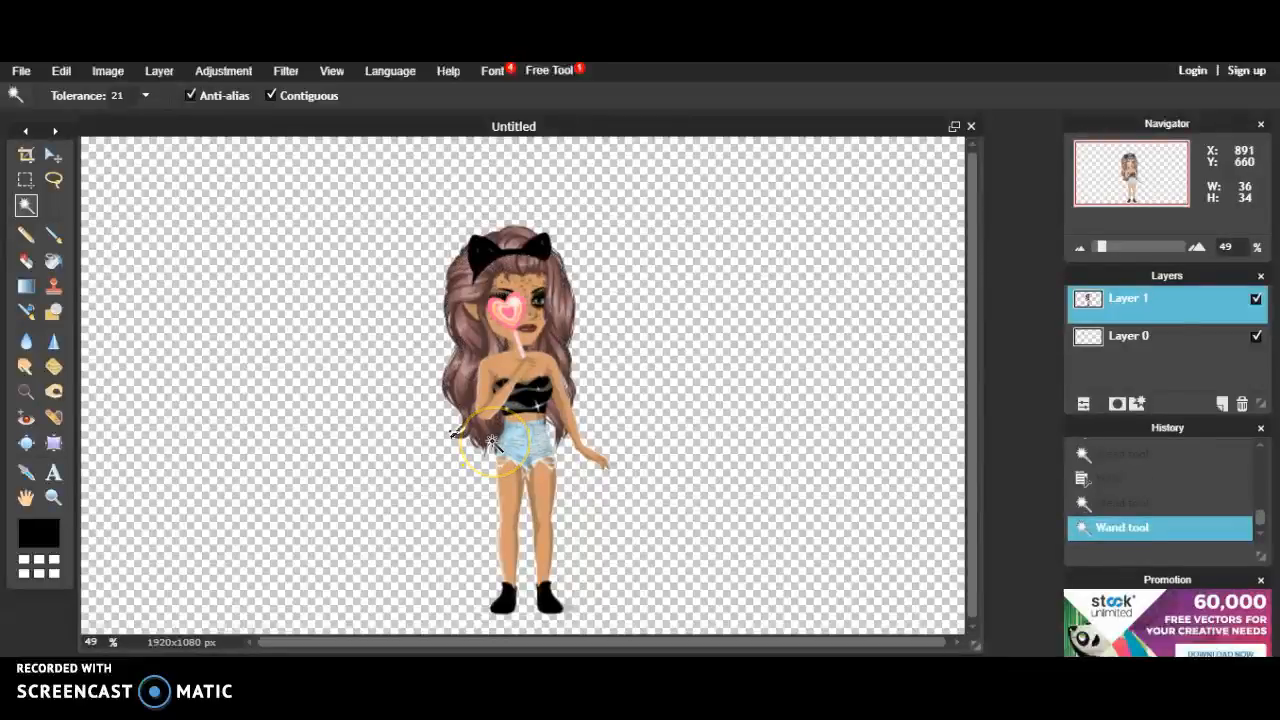
{"action": "key", "text": "Delete"}
{"action": "left_click", "coordinate": [453, 318]}
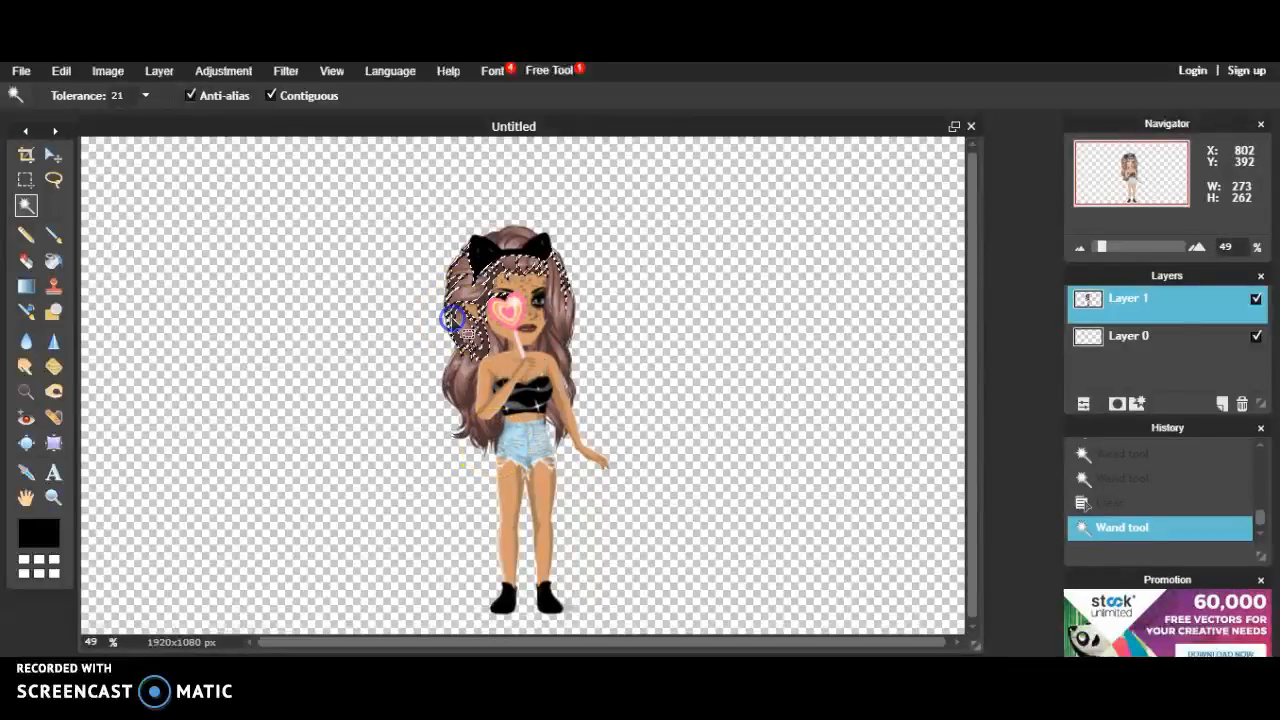
{"action": "left_click", "coordinate": [450, 318]}
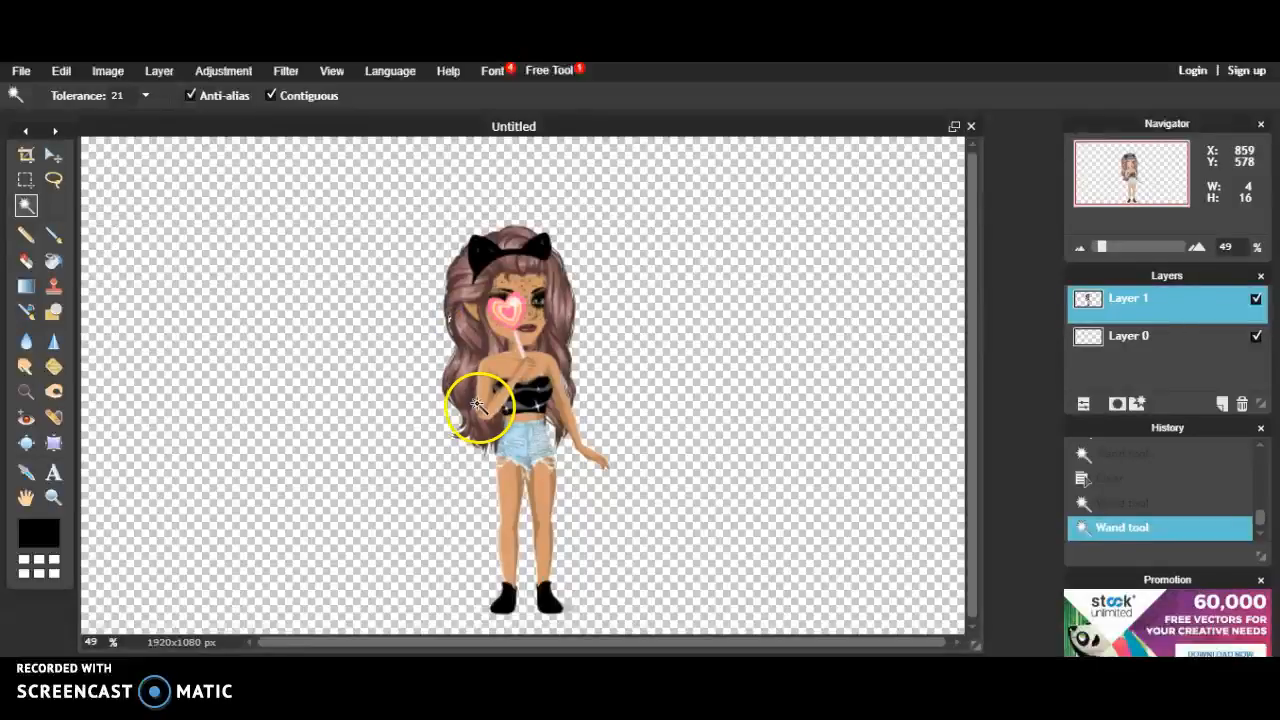
{"action": "key", "text": "Delete"}
Step: Delete the remaining white patches in the upper hair and near the arm
{"action": "left_click", "coordinate": [460, 337]}
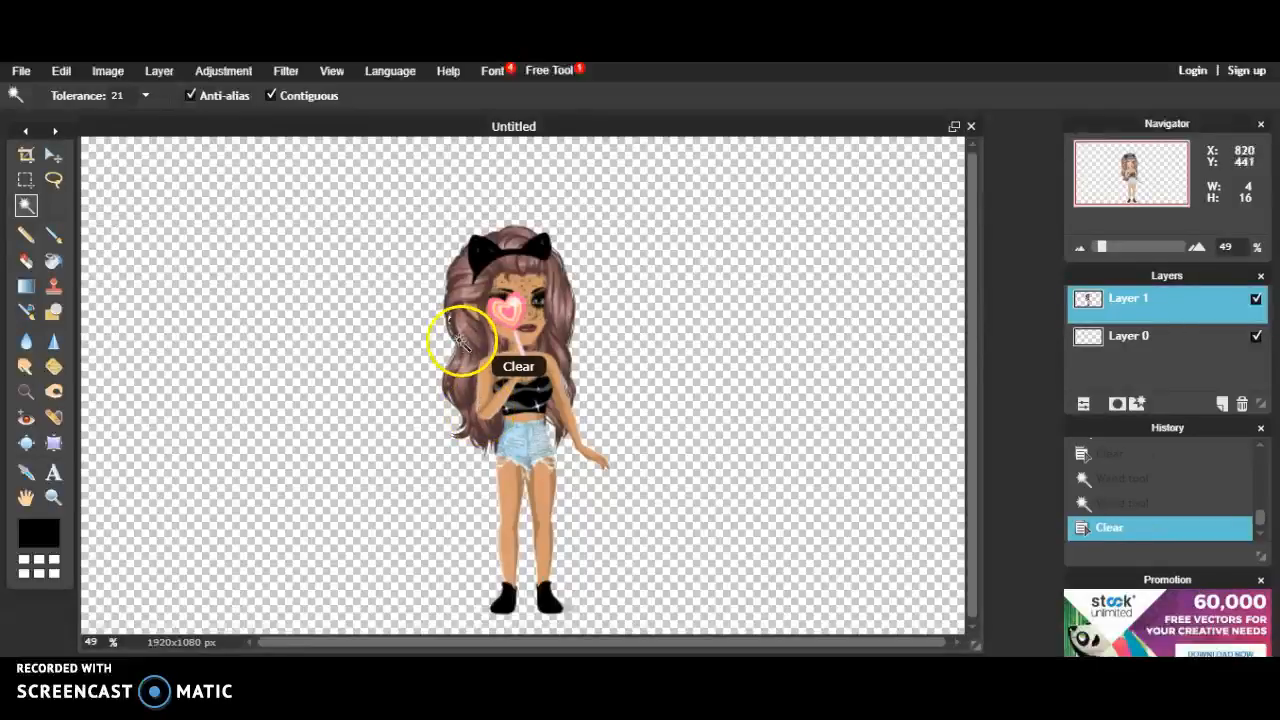
{"action": "left_click_drag", "start_coordinate": [454, 338], "coordinate": [454, 336]}
{"action": "left_click", "coordinate": [562, 377]}
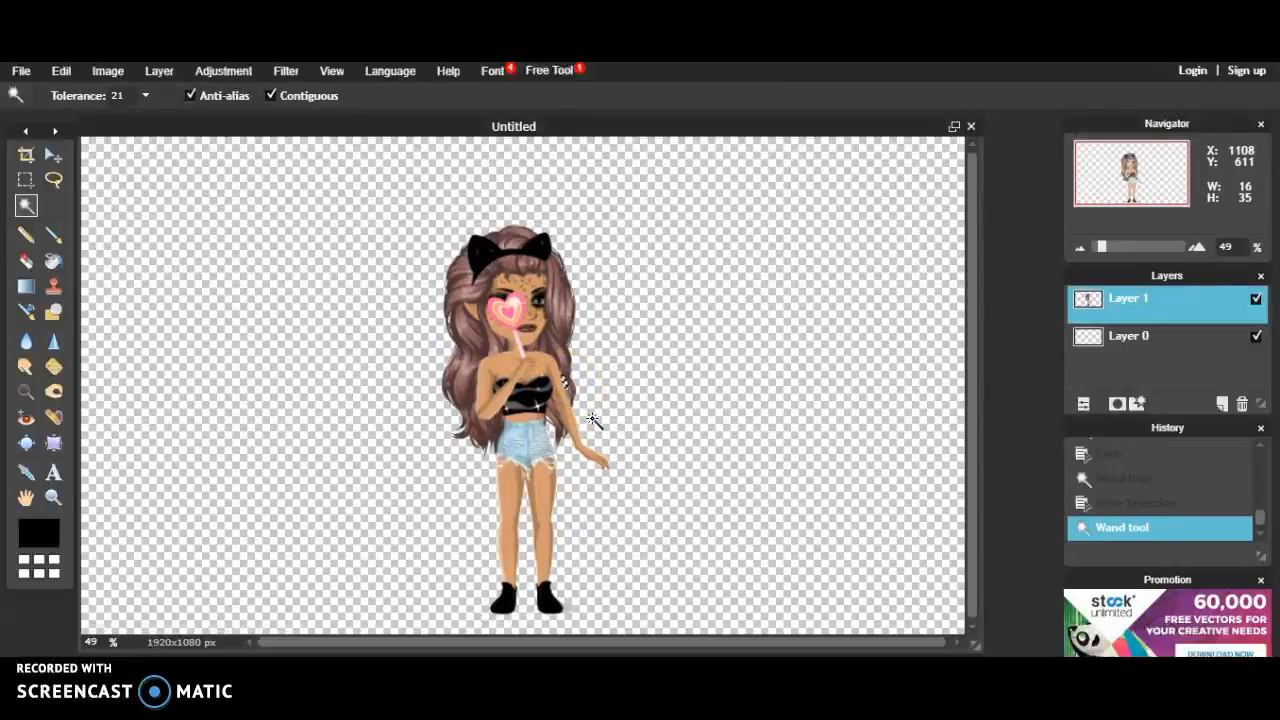
{"action": "key", "text": "Delete"}
{"action": "left_click", "coordinate": [565, 437]}
{"action": "left_click", "coordinate": [655, 525]}
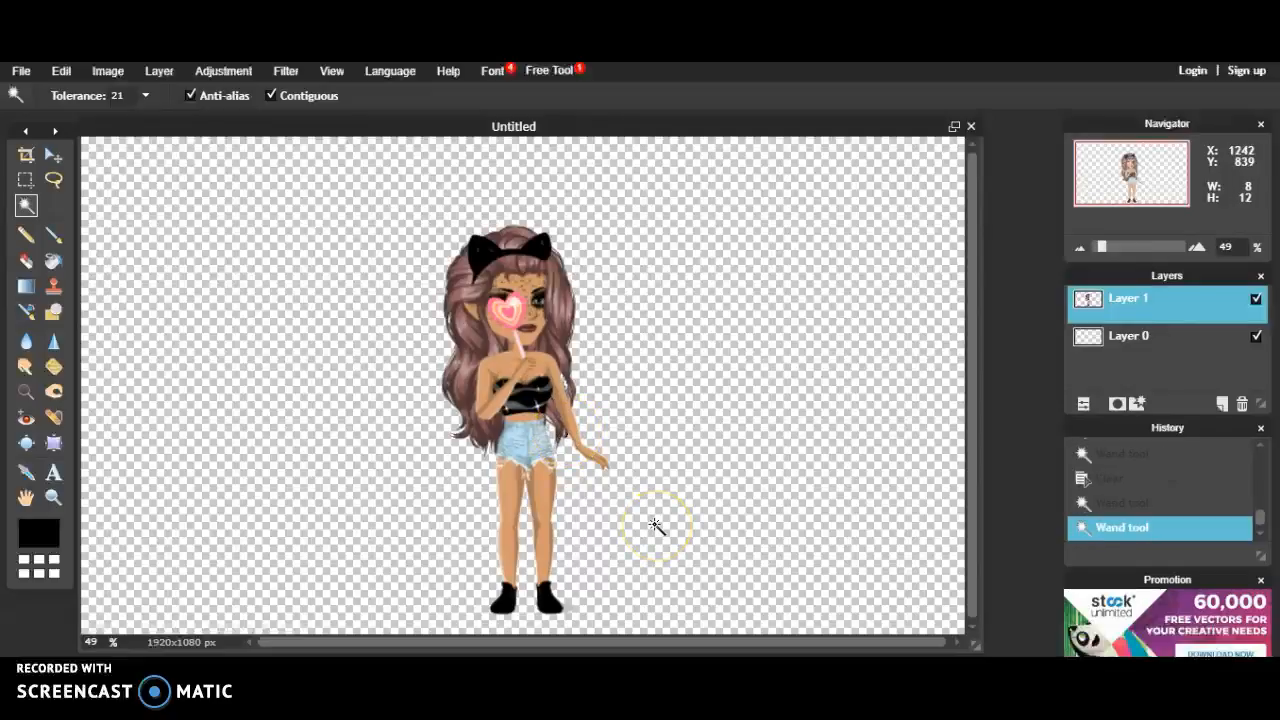
{"action": "key", "text": "Delete"}
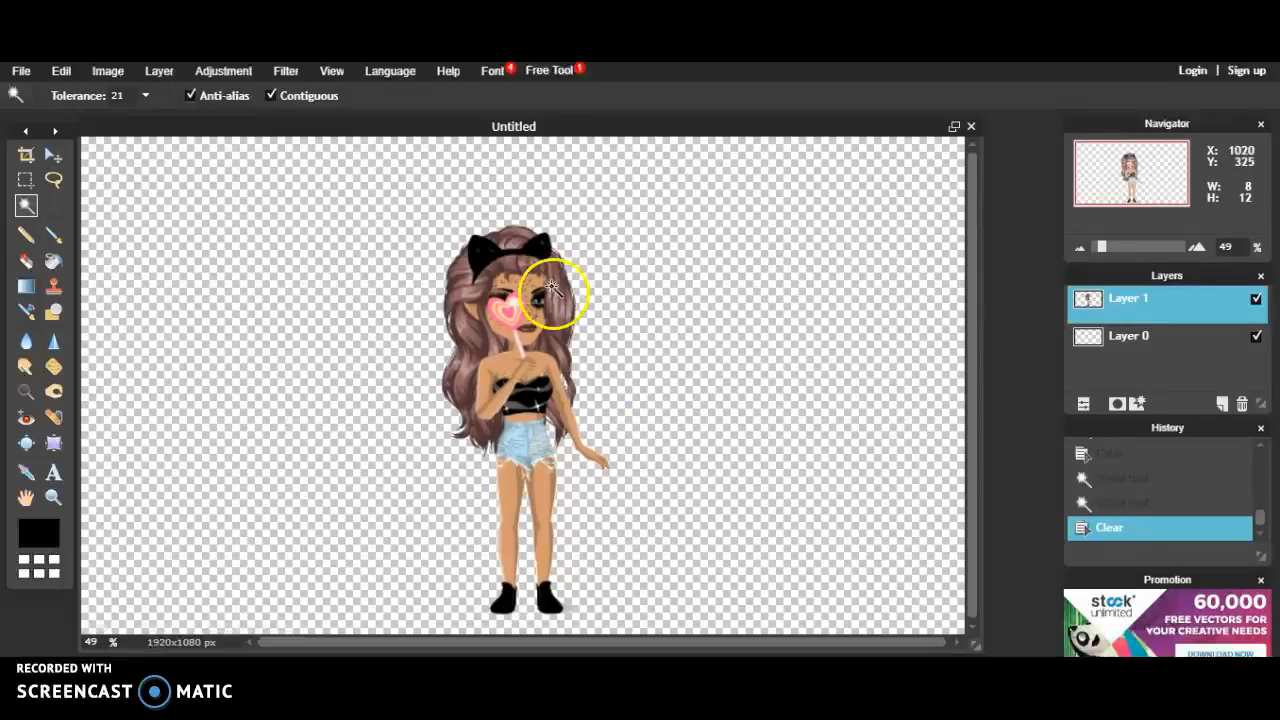
Step: Add the tf bokeh image from Documents as a new layer
{"action": "left_click", "coordinate": [160, 71]}
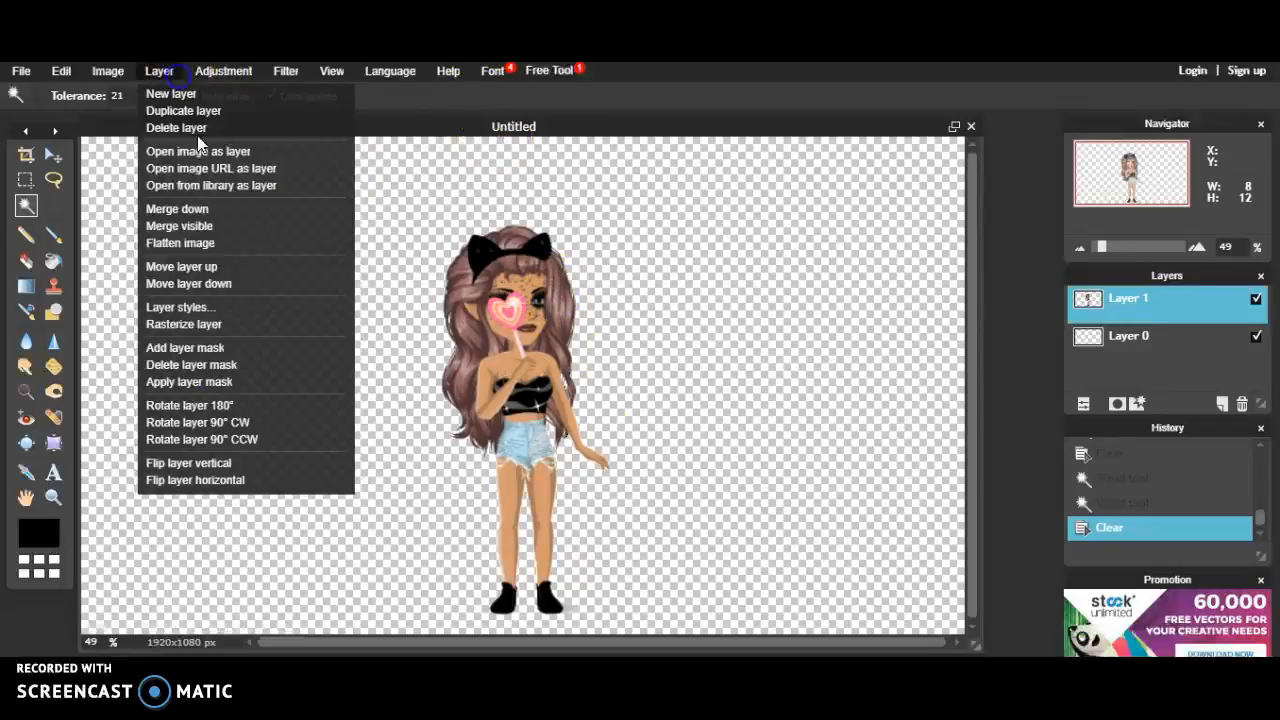
{"action": "left_click", "coordinate": [229, 149]}
{"action": "left_click", "coordinate": [81, 177]}
{"action": "scroll", "coordinate": [330, 215], "scroll_direction": "down", "scroll_amount": 2}
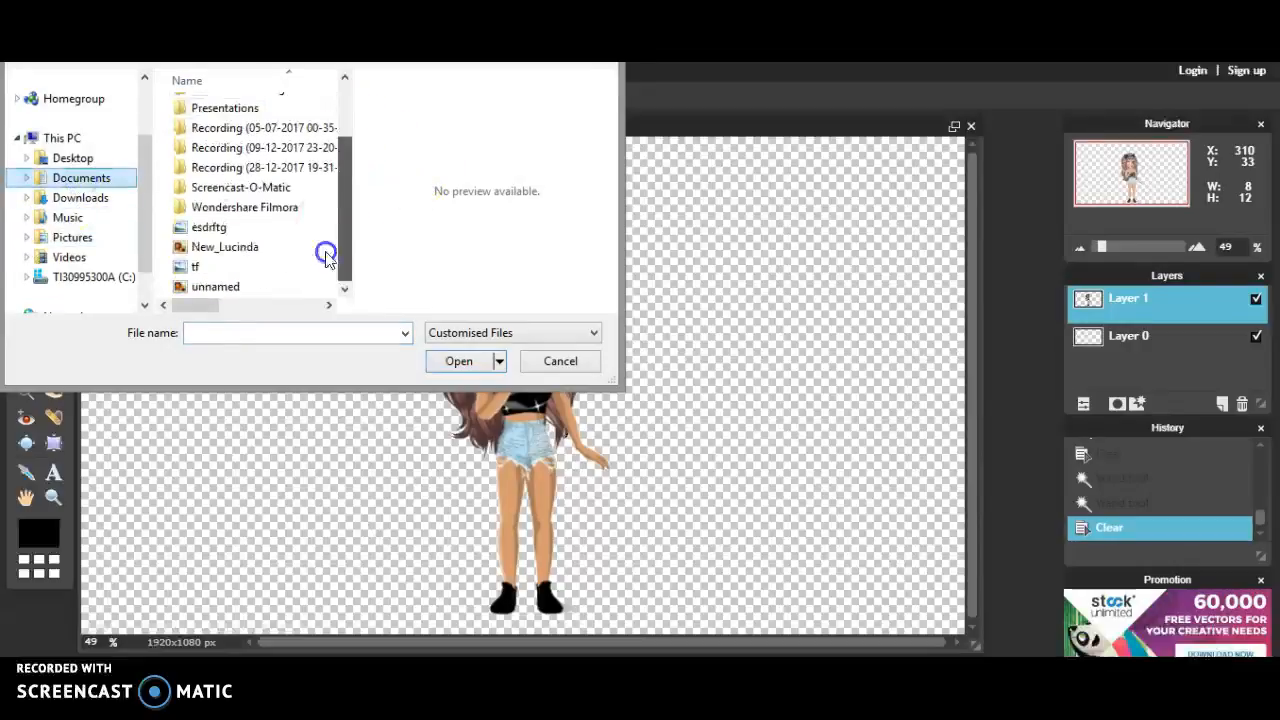
{"action": "double_click", "coordinate": [287, 266]}
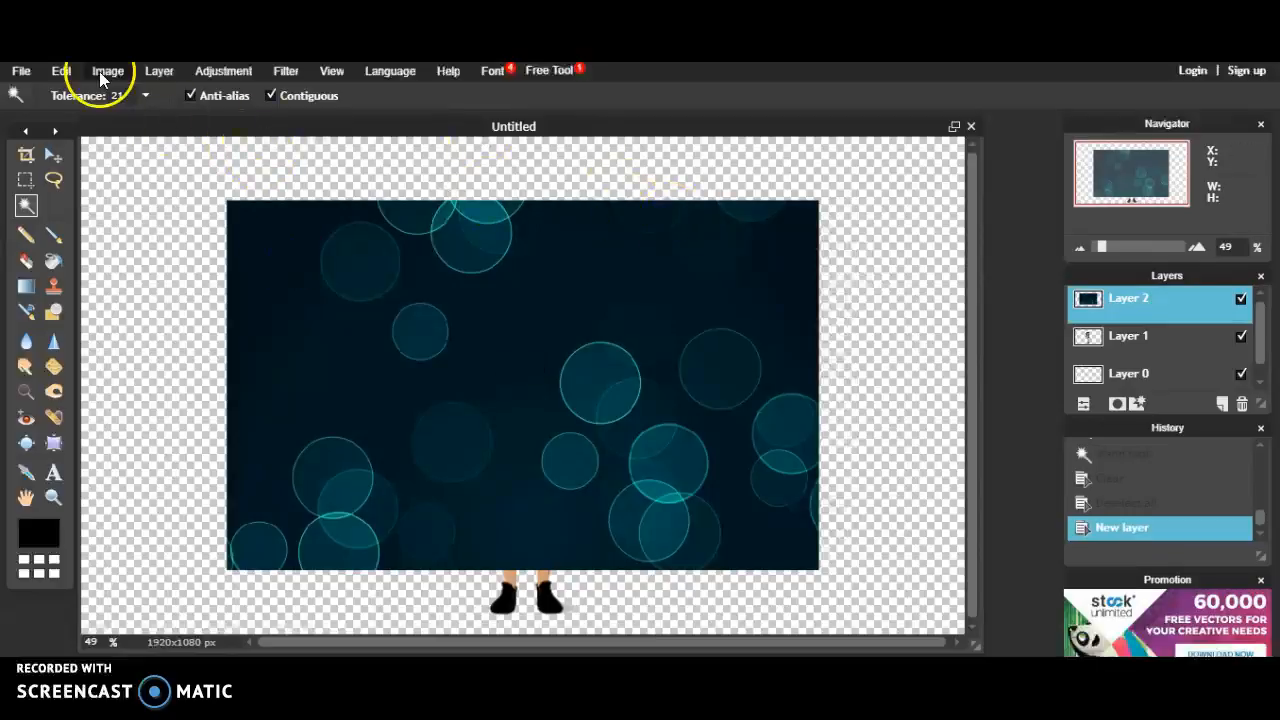
Step: Stretch the bokeh layer to fill the canvas and move the avatar layer above it
{"action": "left_click", "coordinate": [62, 71]}
{"action": "left_click", "coordinate": [158, 212]}
{"action": "left_click_drag", "start_coordinate": [229, 201], "coordinate": [78, 131]}
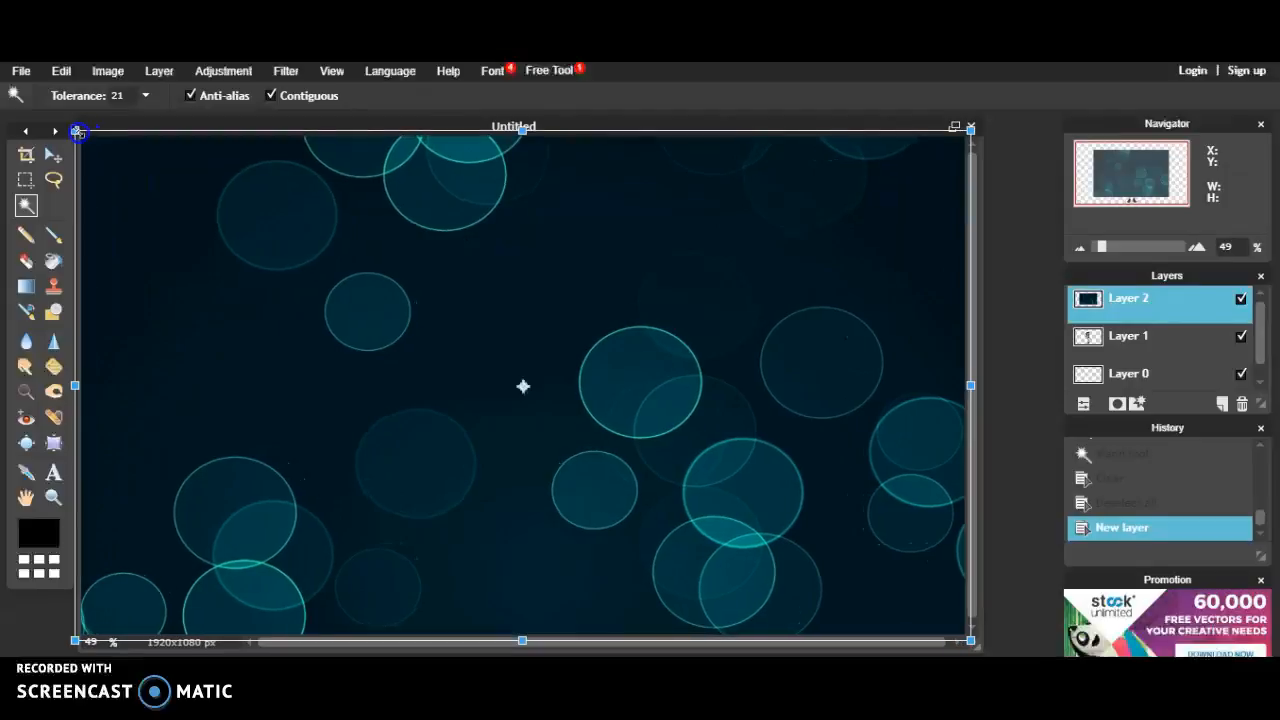
{"action": "left_click", "coordinate": [632, 272]}
{"action": "left_click", "coordinate": [1048, 341]}
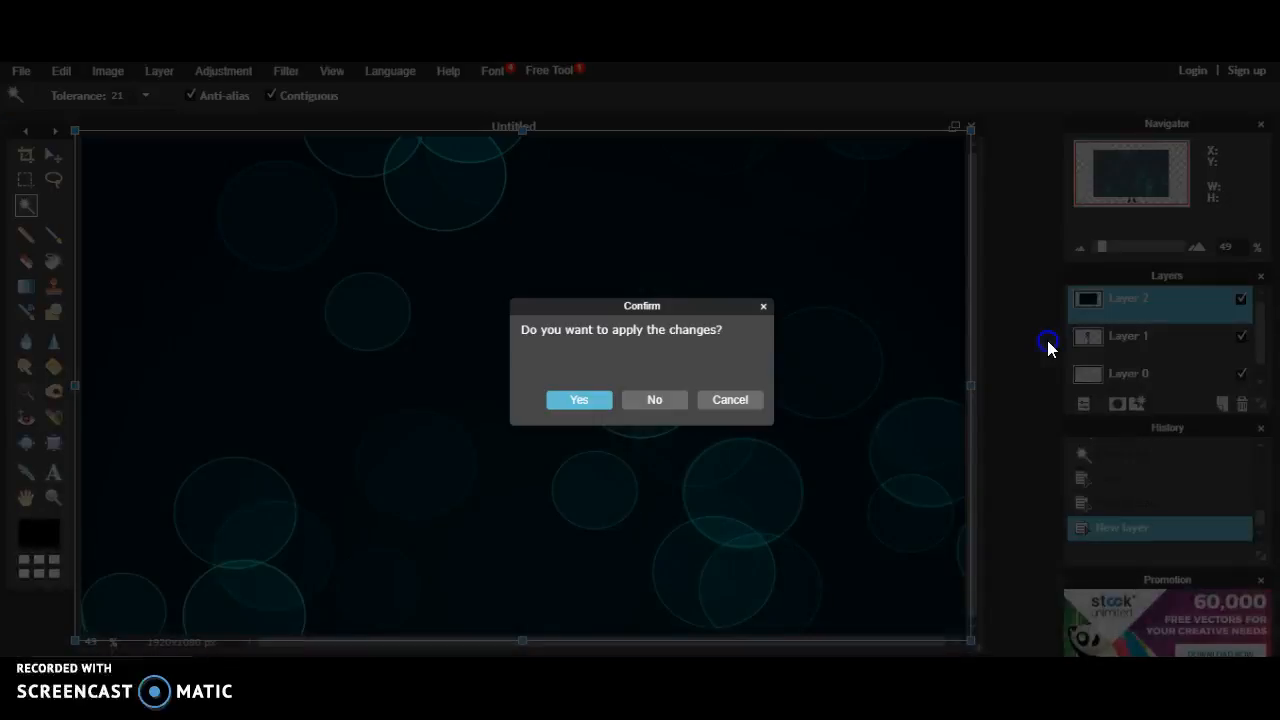
{"action": "left_click", "coordinate": [580, 400]}
{"action": "left_click_drag", "start_coordinate": [1157, 333], "coordinate": [1163, 302]}
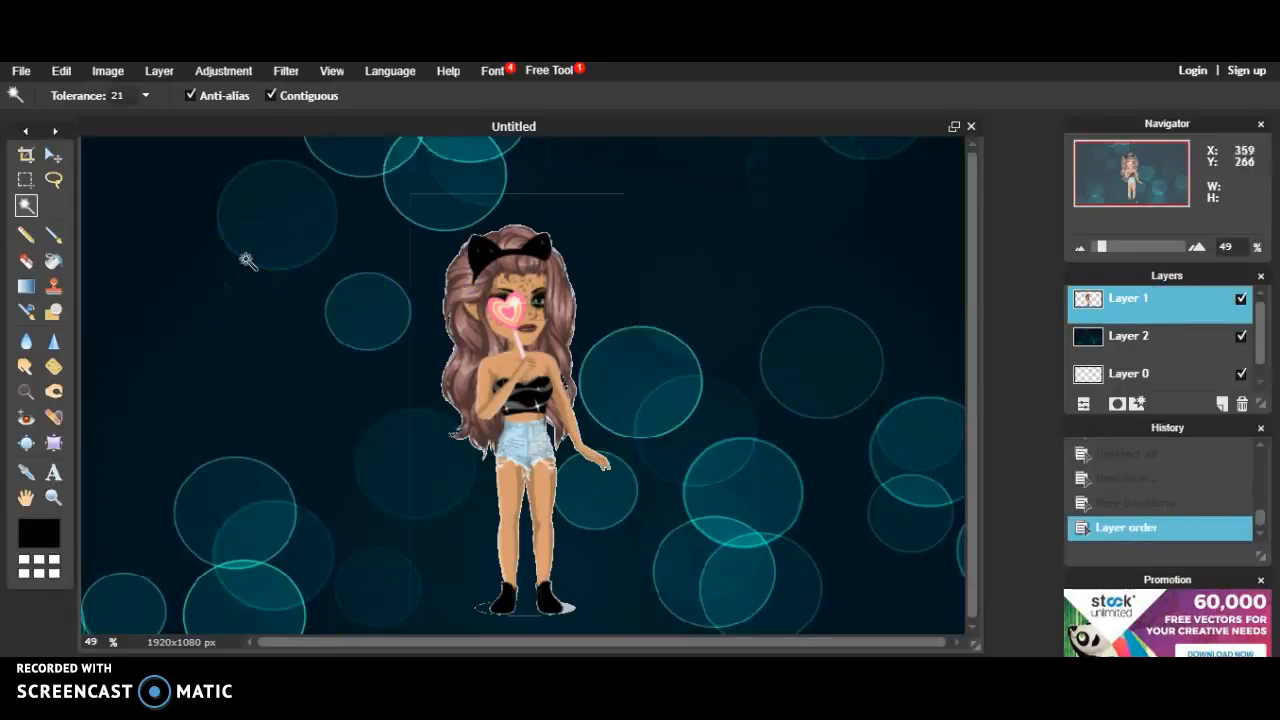
Step: Sample the dark teal background and paint over the stray vertical and horizontal lines
{"action": "left_click", "coordinate": [26, 472]}
{"action": "left_click", "coordinate": [248, 410]}
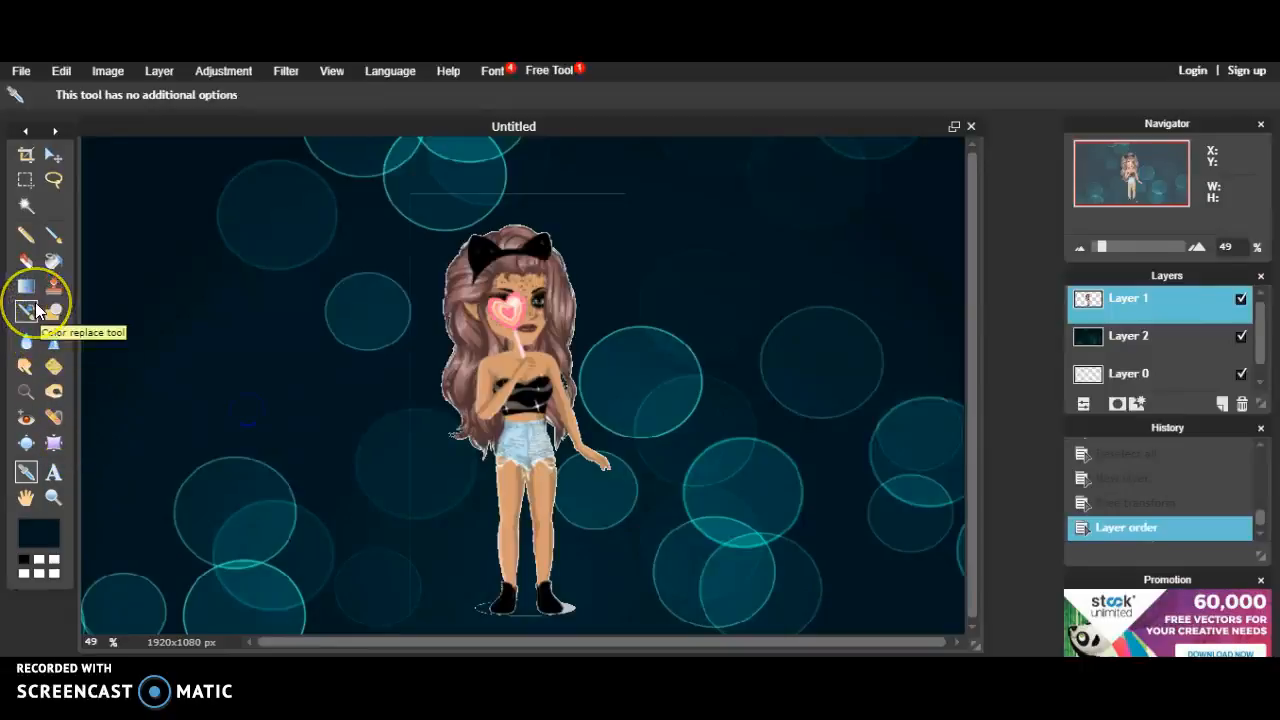
{"action": "left_click", "coordinate": [52, 237]}
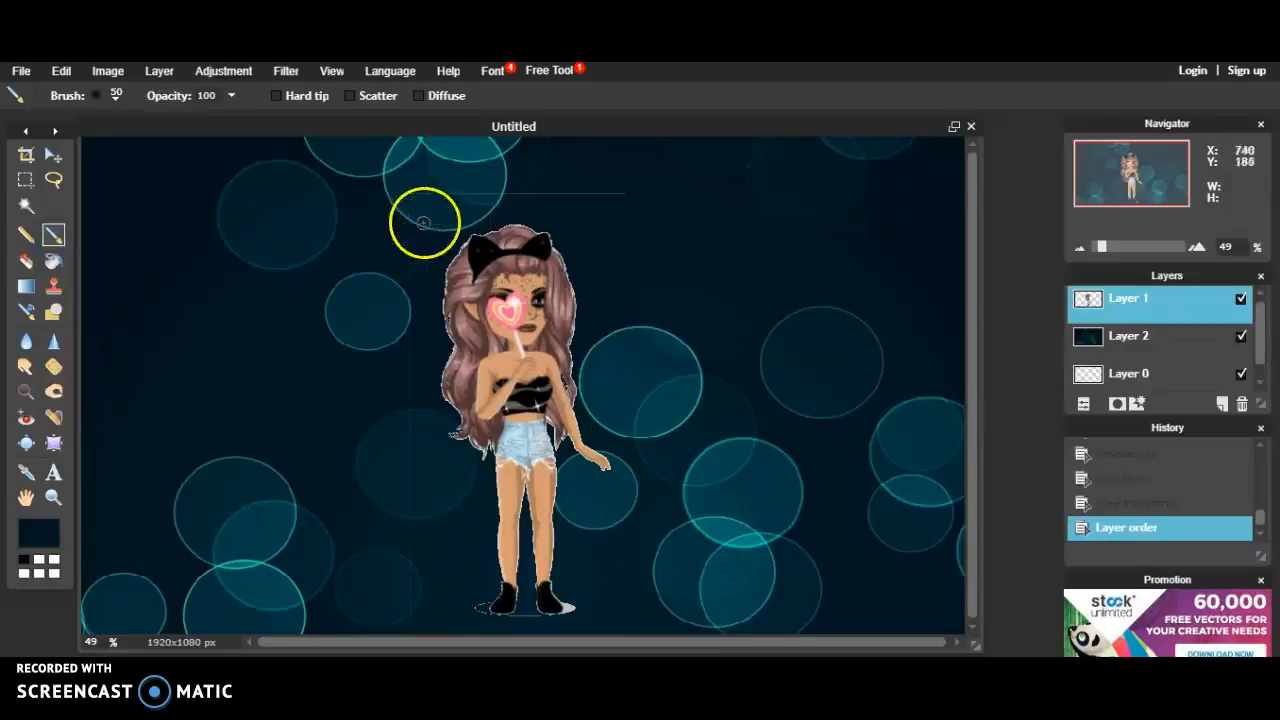
{"action": "left_click_drag", "start_coordinate": [410, 244], "coordinate": [411, 409]}
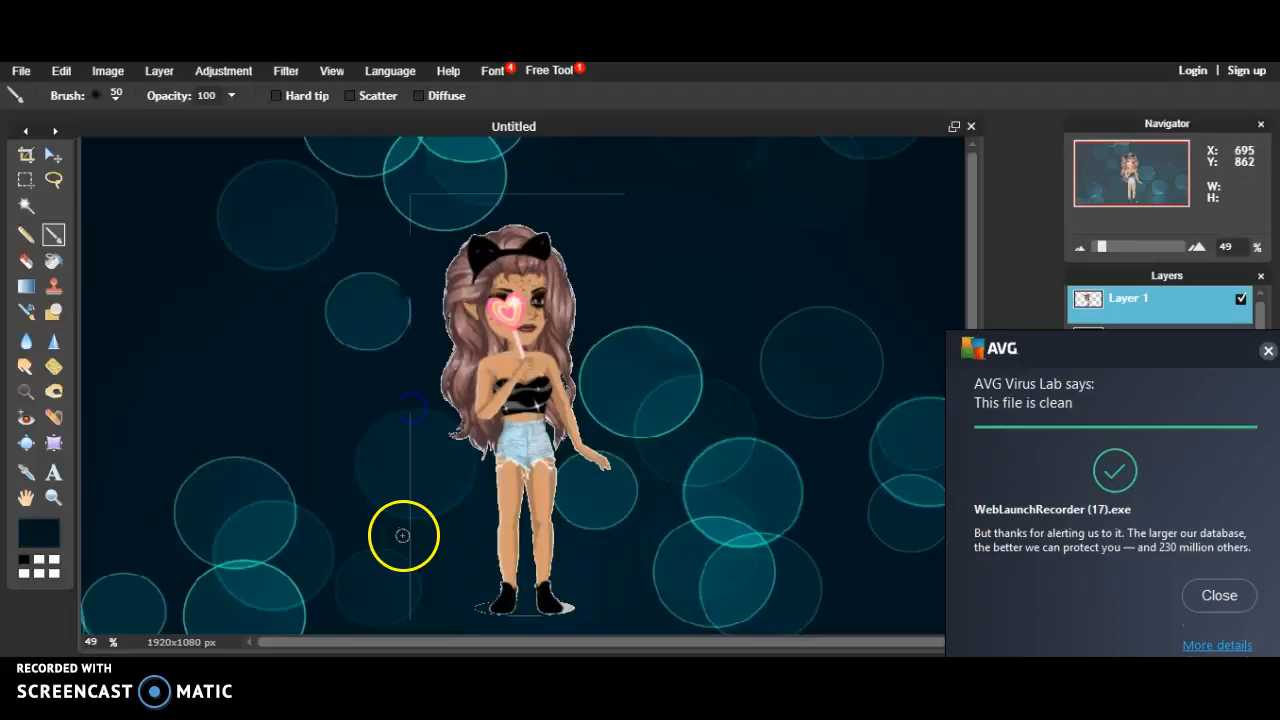
{"action": "left_click_drag", "start_coordinate": [409, 521], "coordinate": [409, 608]}
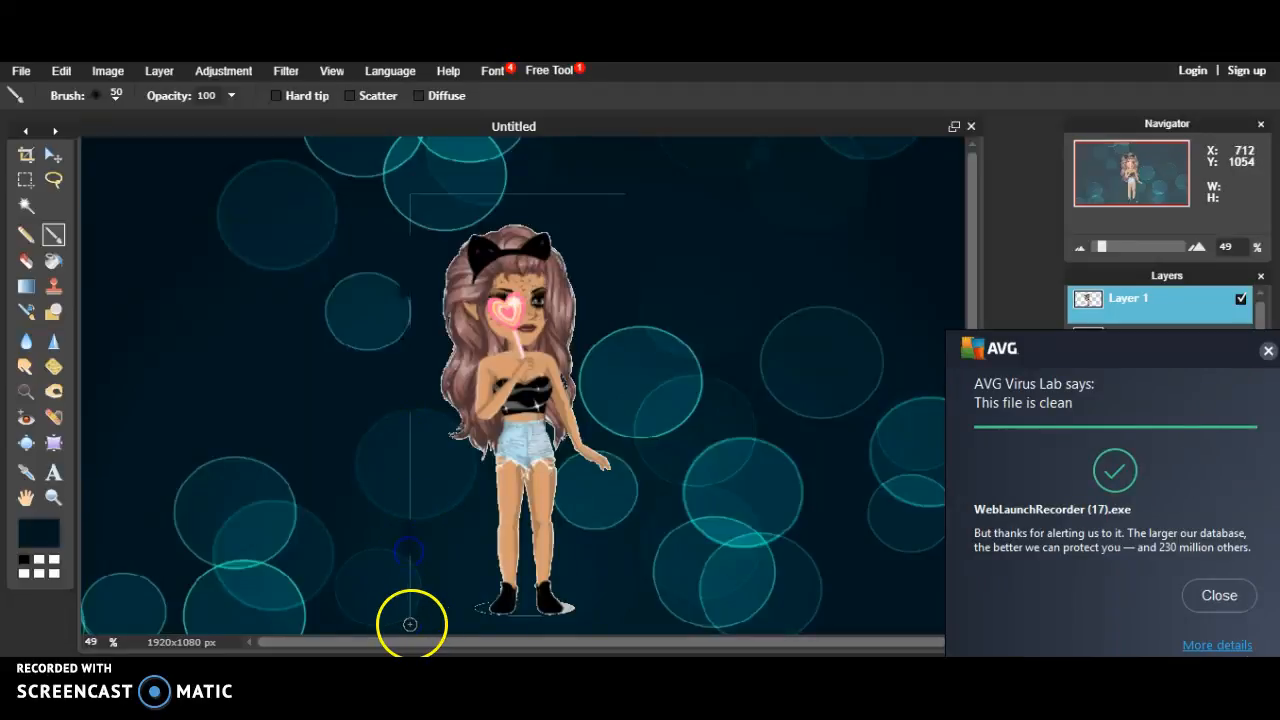
{"action": "left_click_drag", "start_coordinate": [613, 196], "coordinate": [611, 196]}
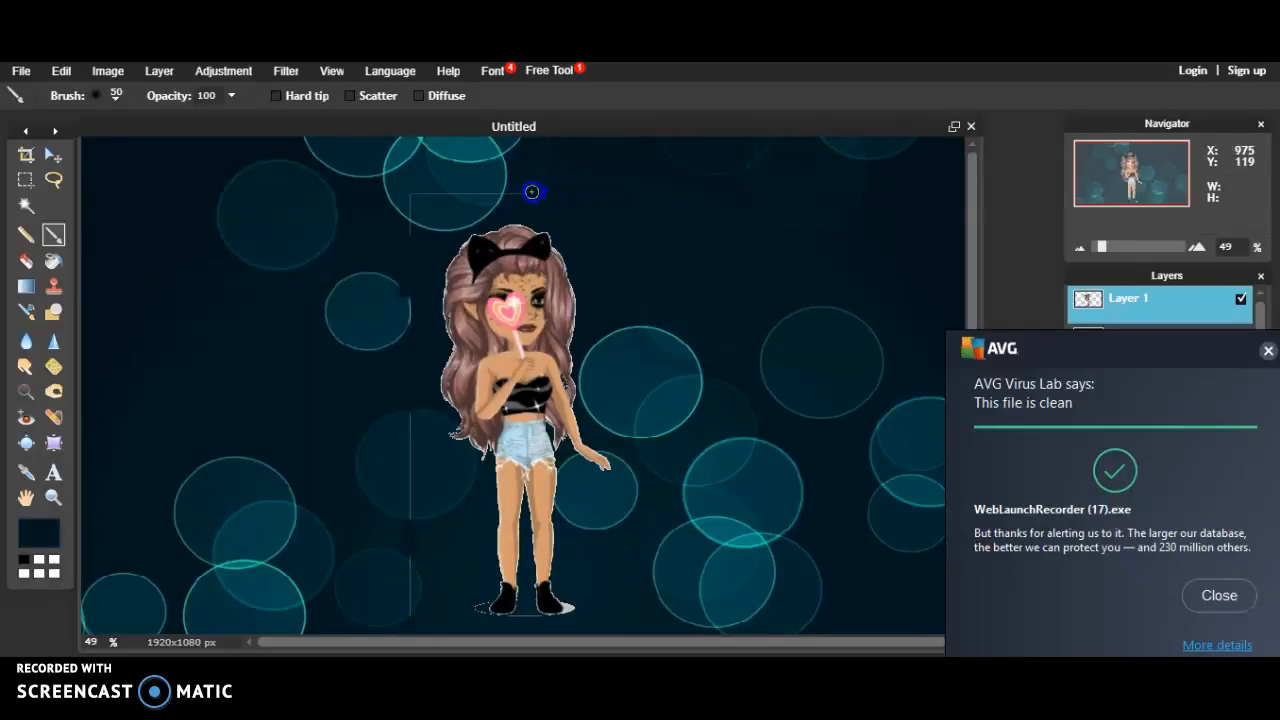
{"action": "left_click_drag", "start_coordinate": [532, 192], "coordinate": [532, 193]}
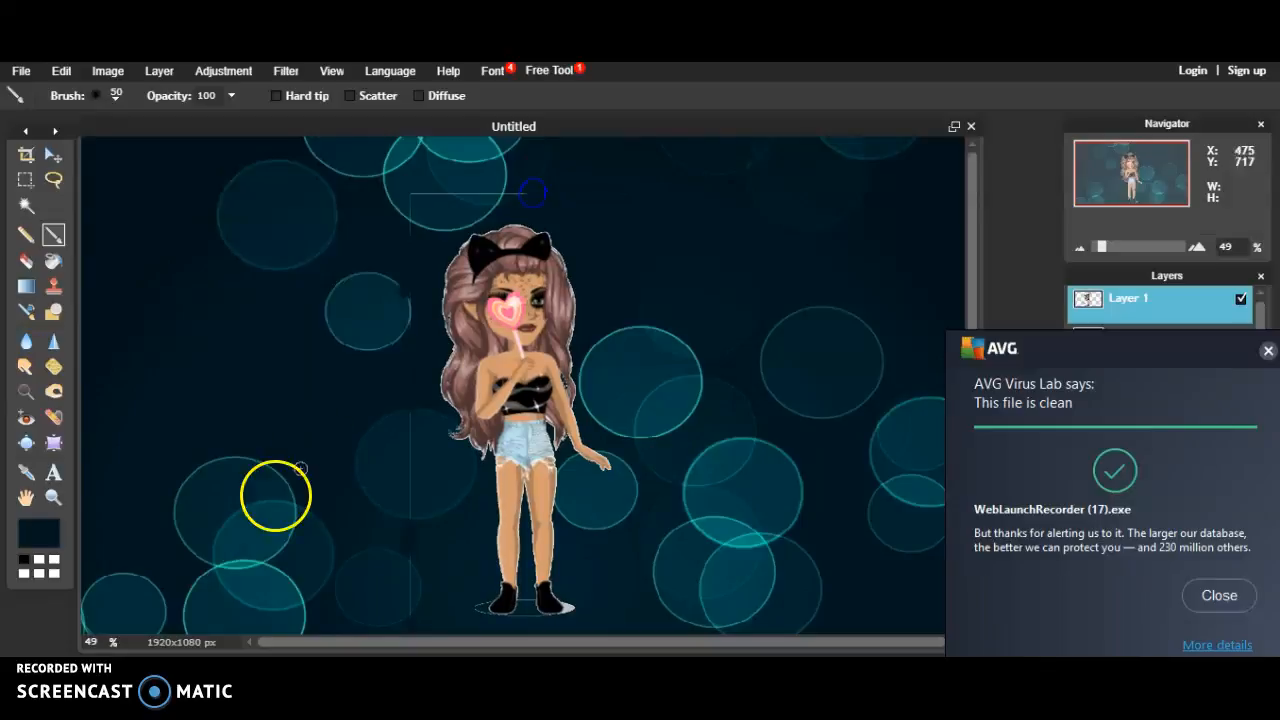
Step: Sample a lighter teal from the background and switch to freehand painting
{"action": "left_click", "coordinate": [35, 473]}
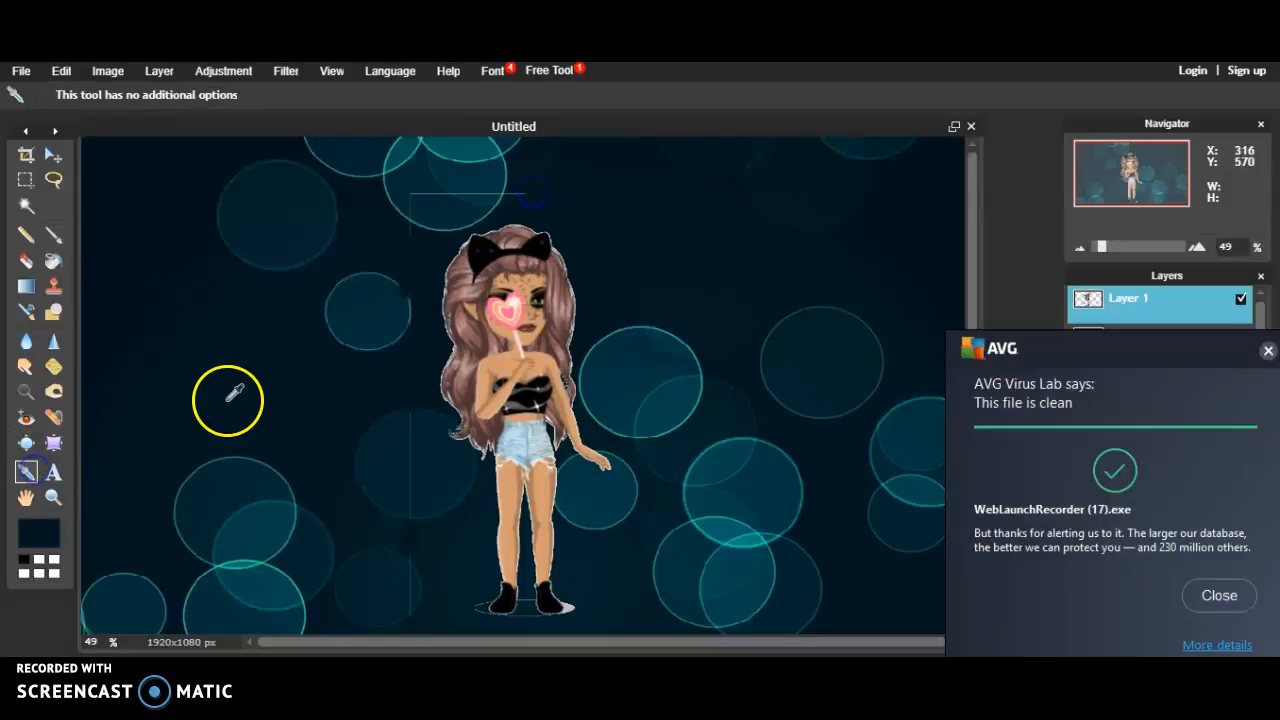
{"action": "left_click", "coordinate": [480, 190]}
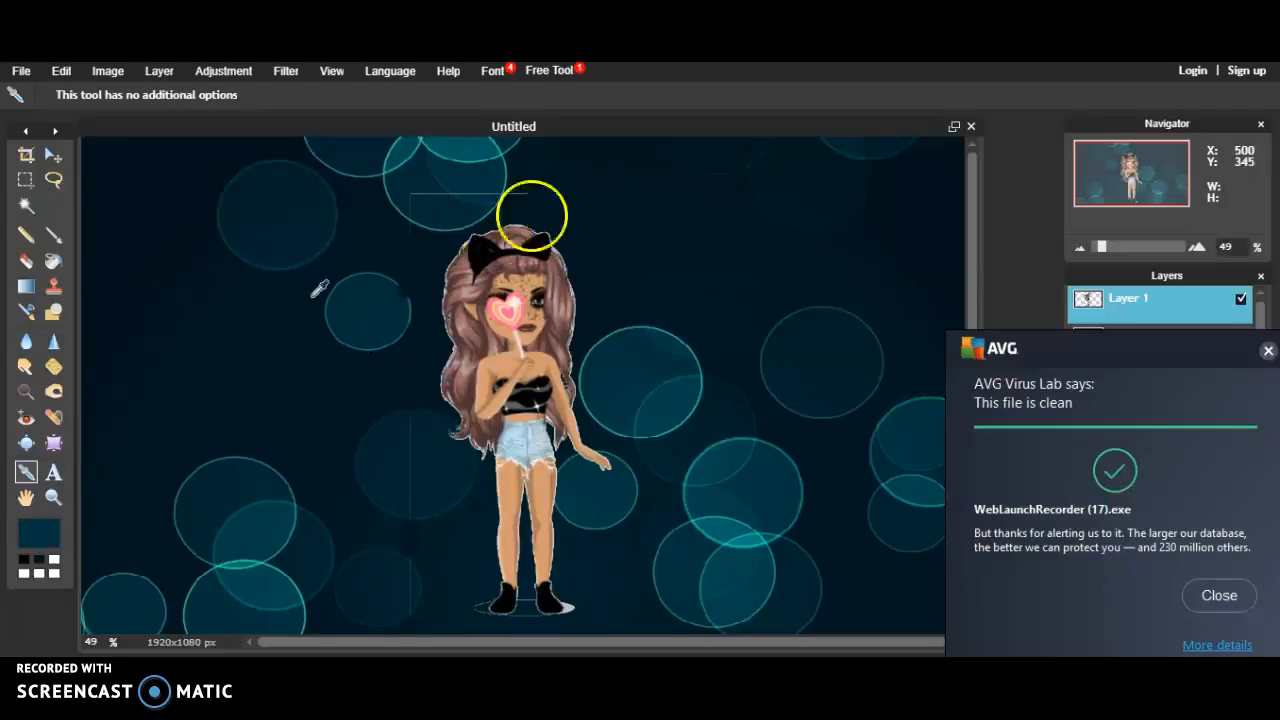
{"action": "left_click", "coordinate": [53, 238]}
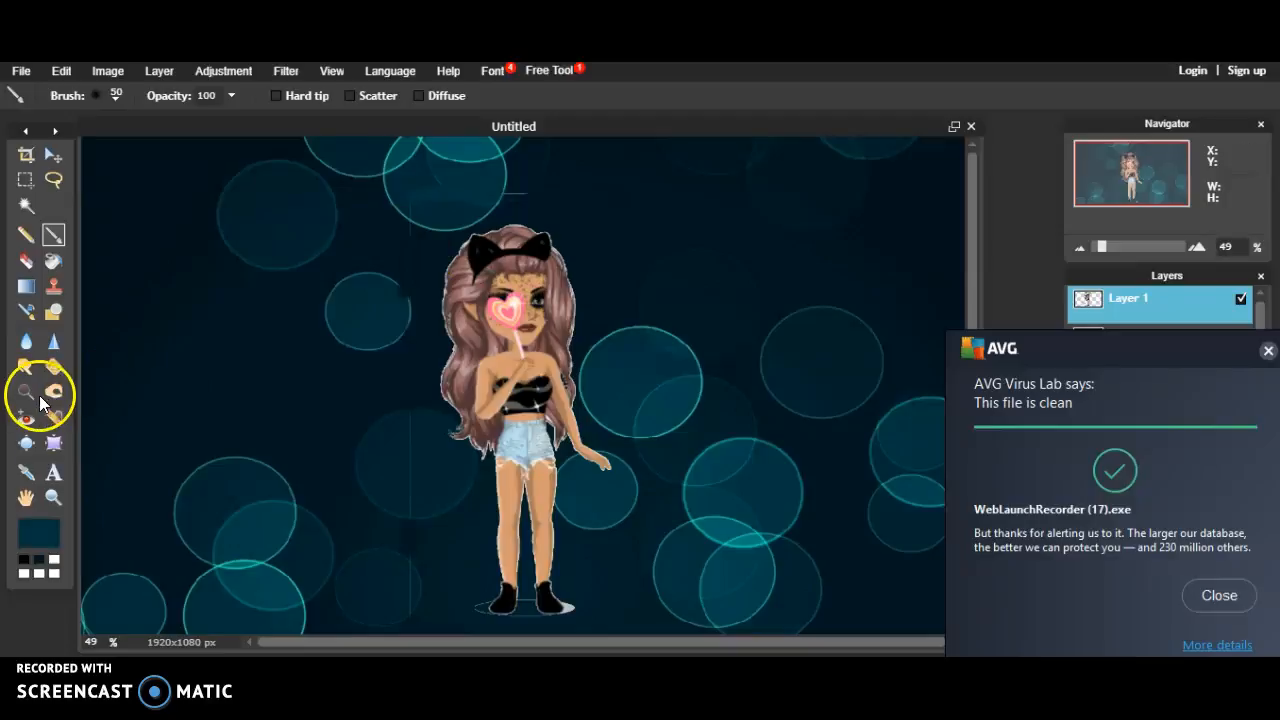
{"action": "left_click", "coordinate": [31, 479]}
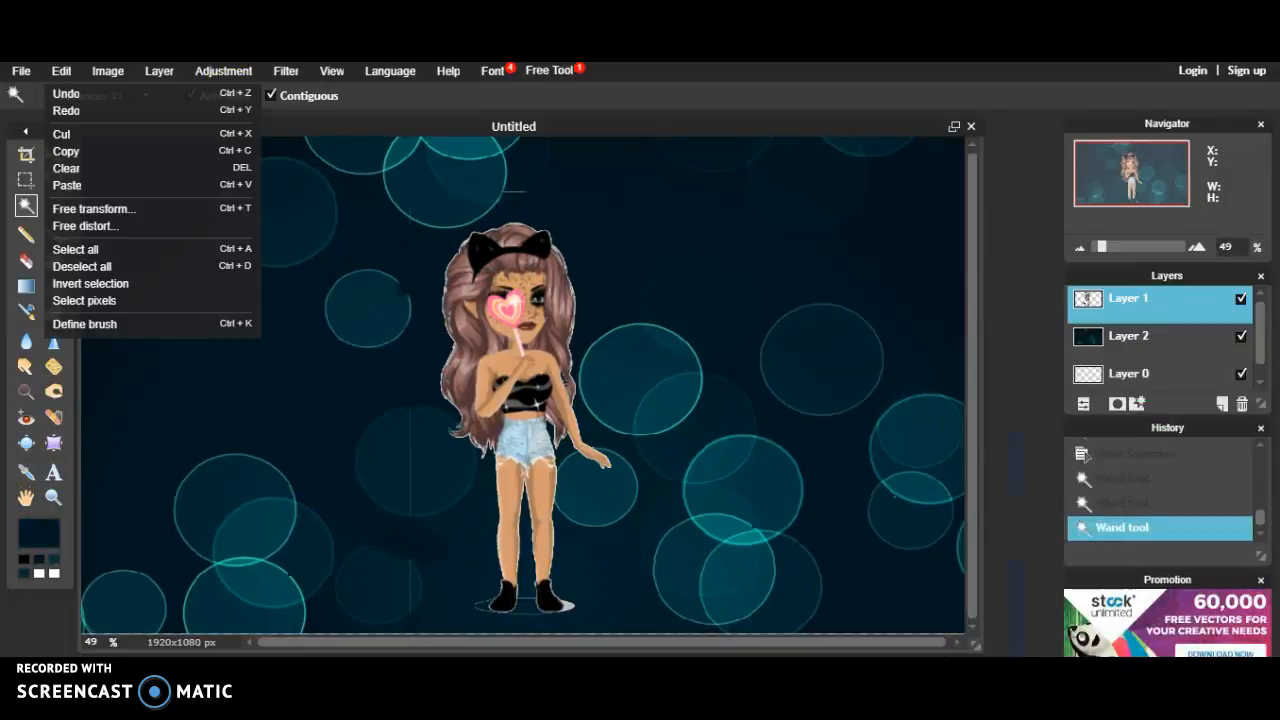
{"action": "left_click", "coordinate": [238, 390]}
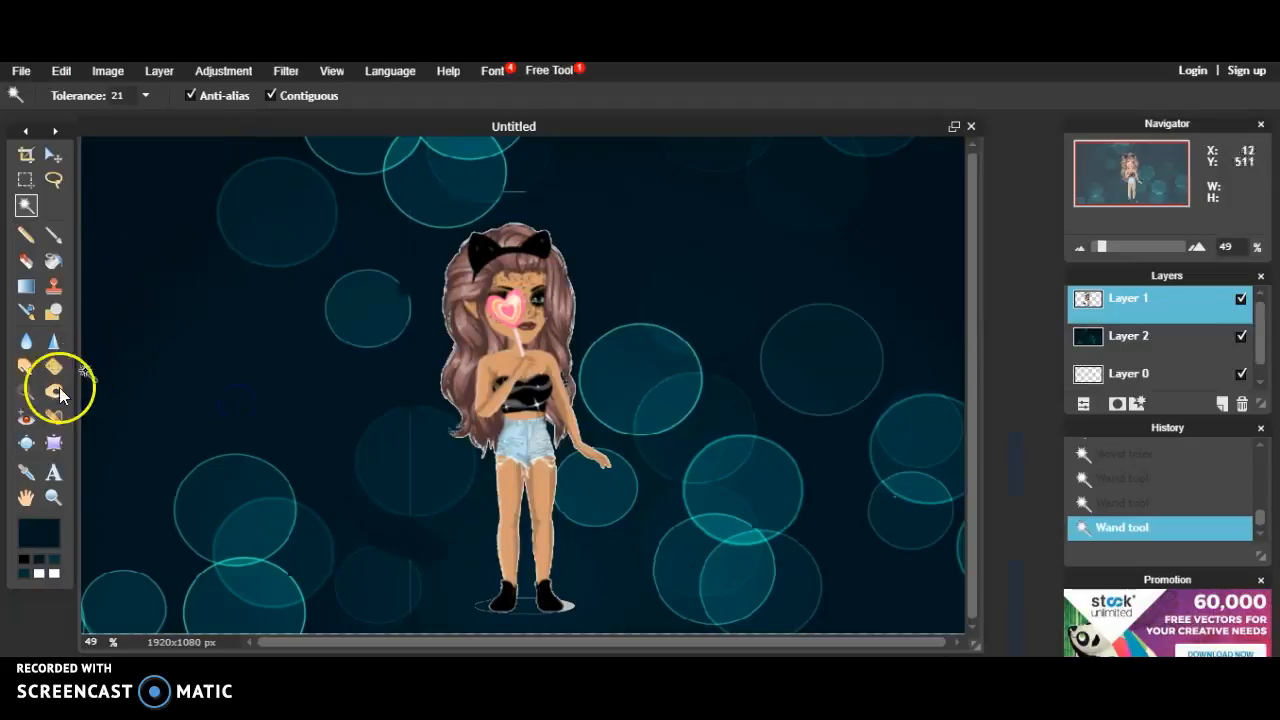
{"action": "left_click", "coordinate": [52, 284]}
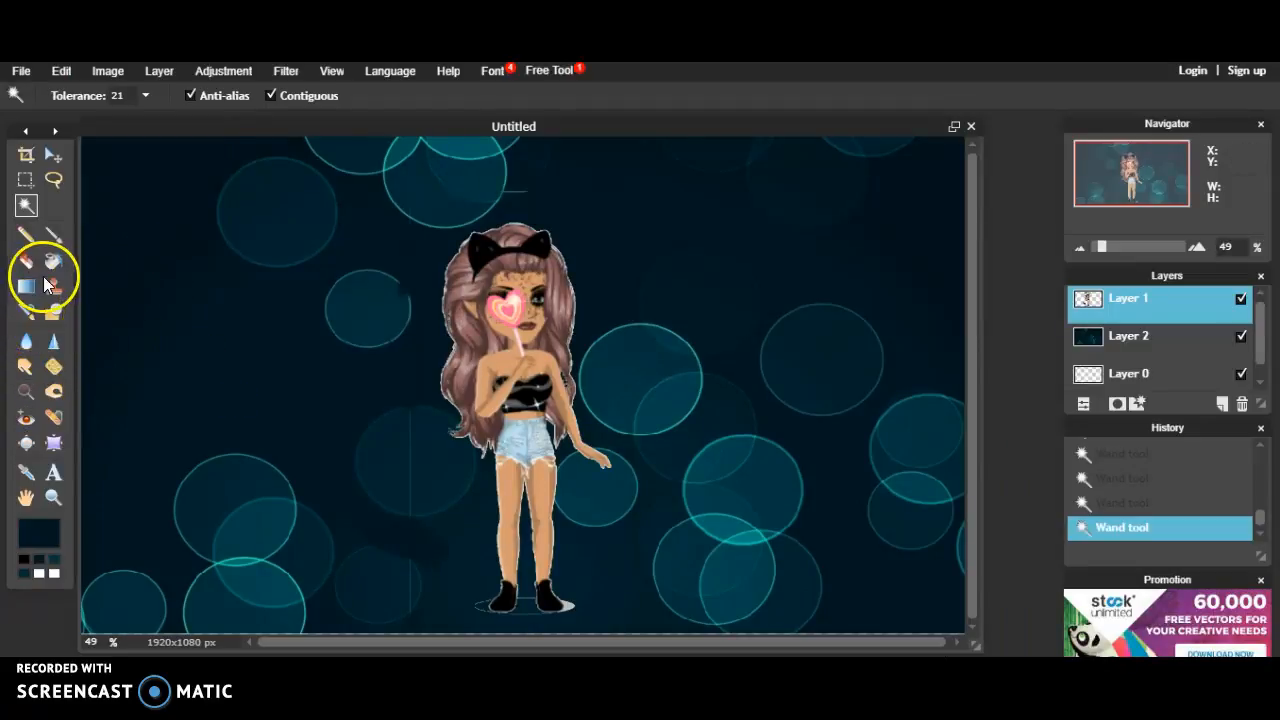
{"action": "left_click", "coordinate": [52, 284]}
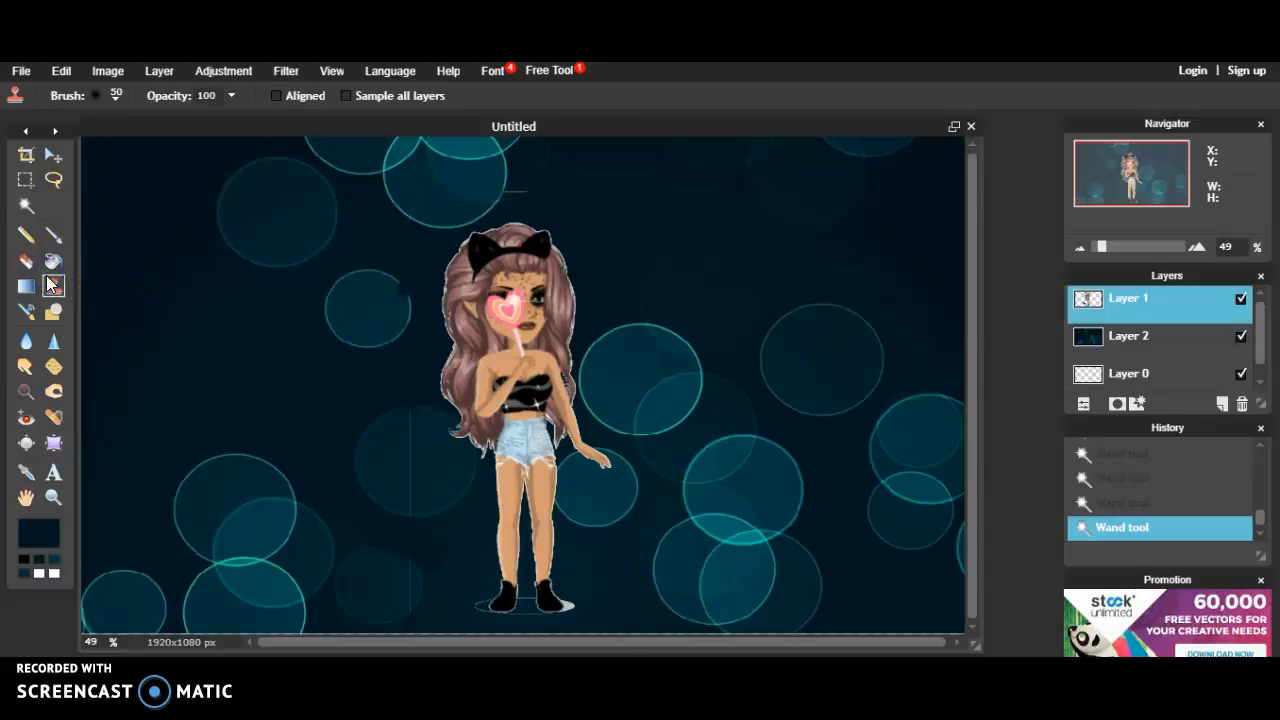
{"action": "left_click", "coordinate": [503, 277]}
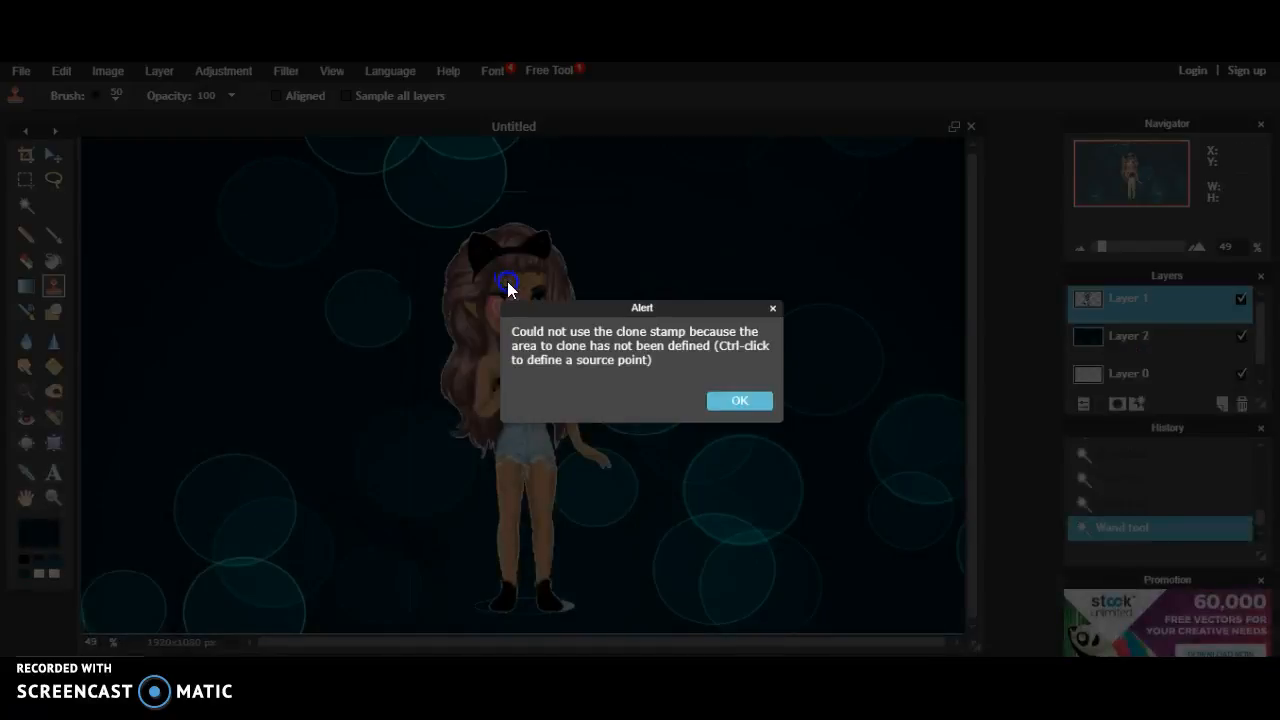
{"action": "left_click", "coordinate": [735, 401]}
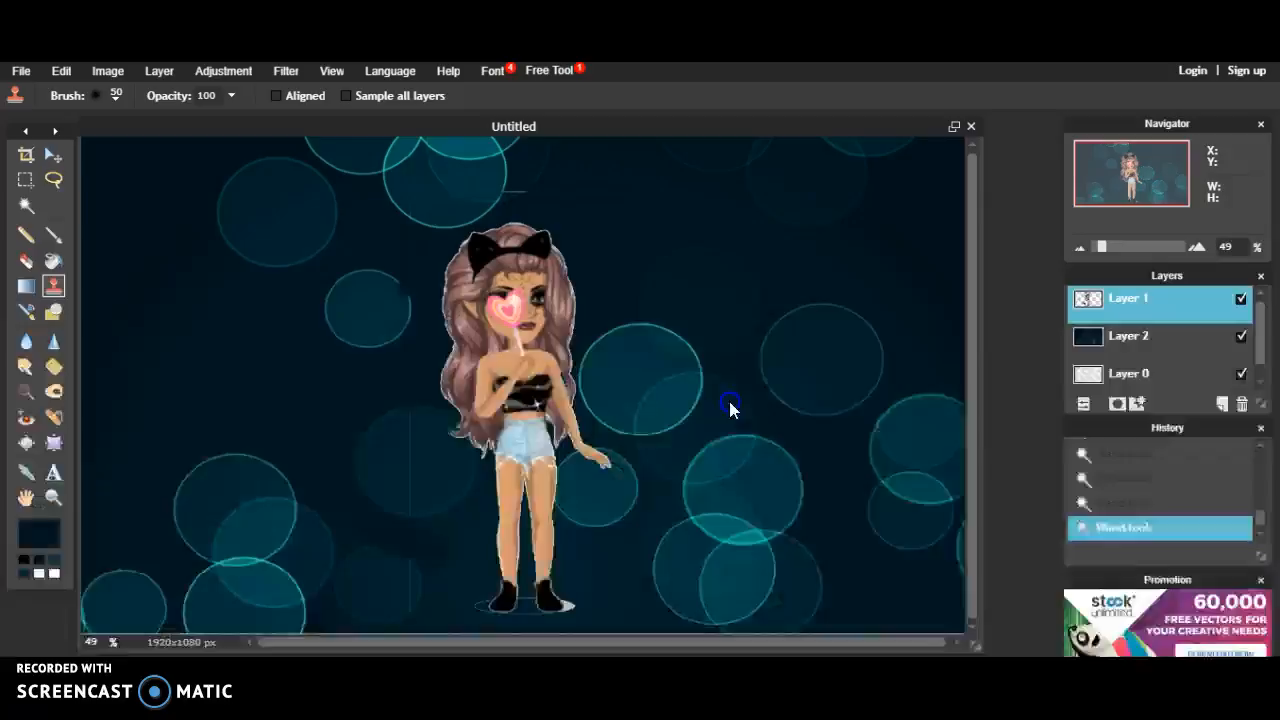
Step: Add 'Always Believe' text left of the avatar in blue 00aeff at size 45
{"action": "left_click", "coordinate": [58, 474]}
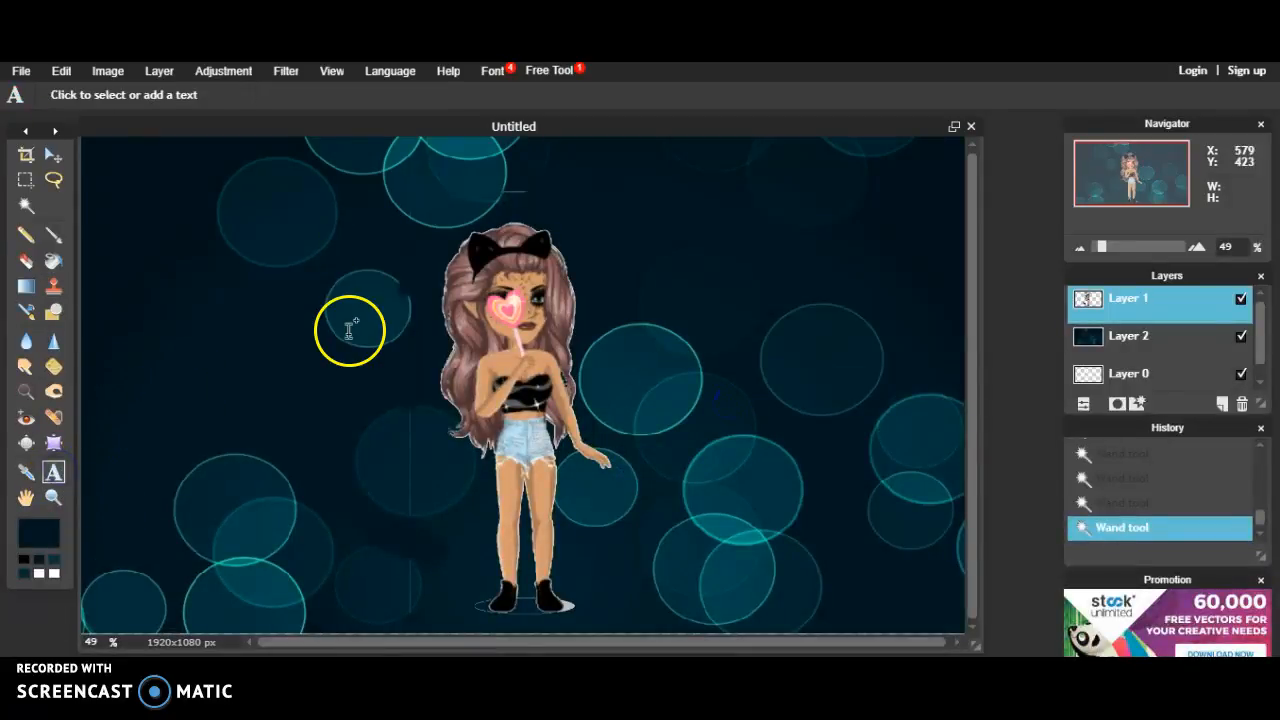
{"action": "left_click", "coordinate": [225, 266]}
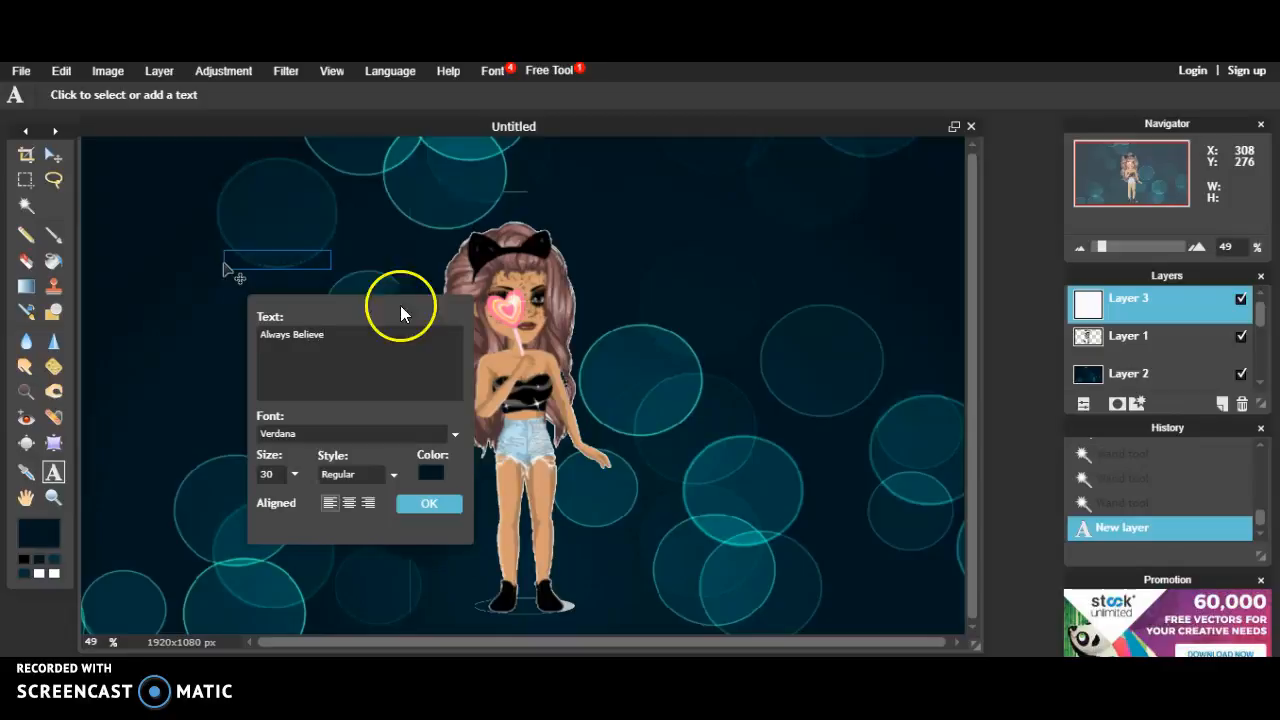
{"action": "left_click", "coordinate": [428, 474]}
{"action": "left_click_drag", "start_coordinate": [500, 345], "coordinate": [616, 288]}
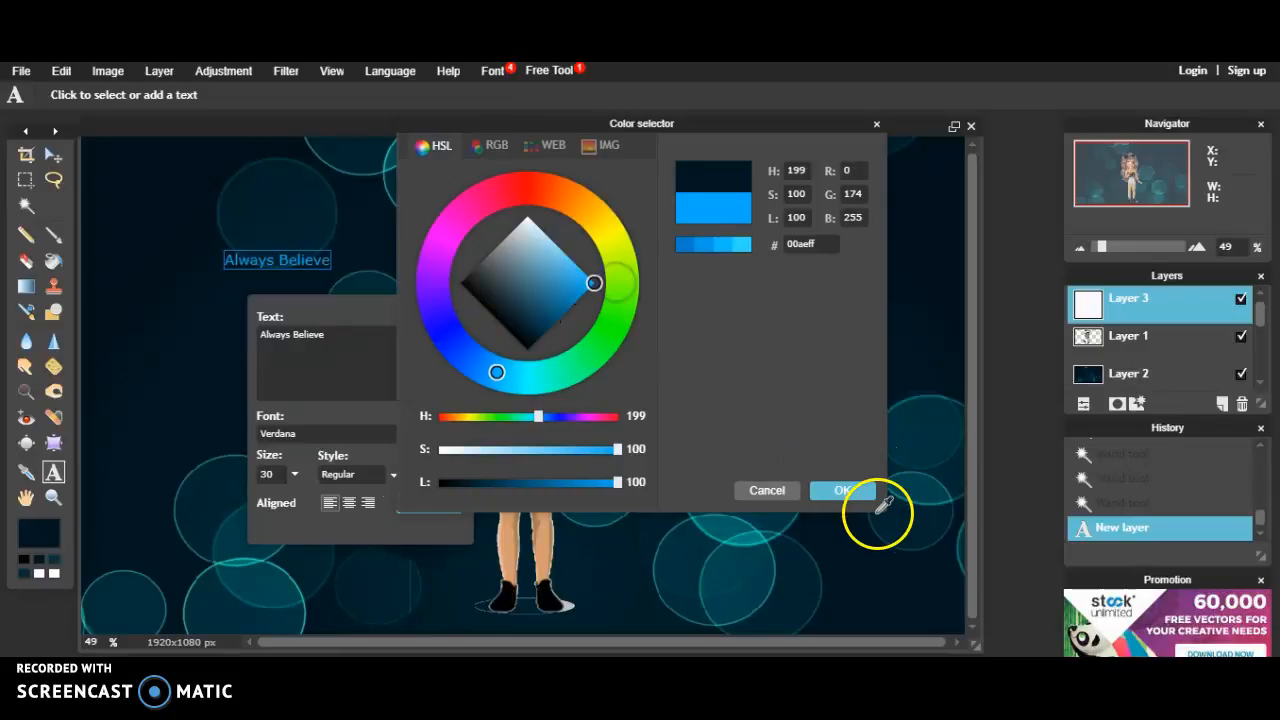
{"action": "left_click", "coordinate": [845, 490]}
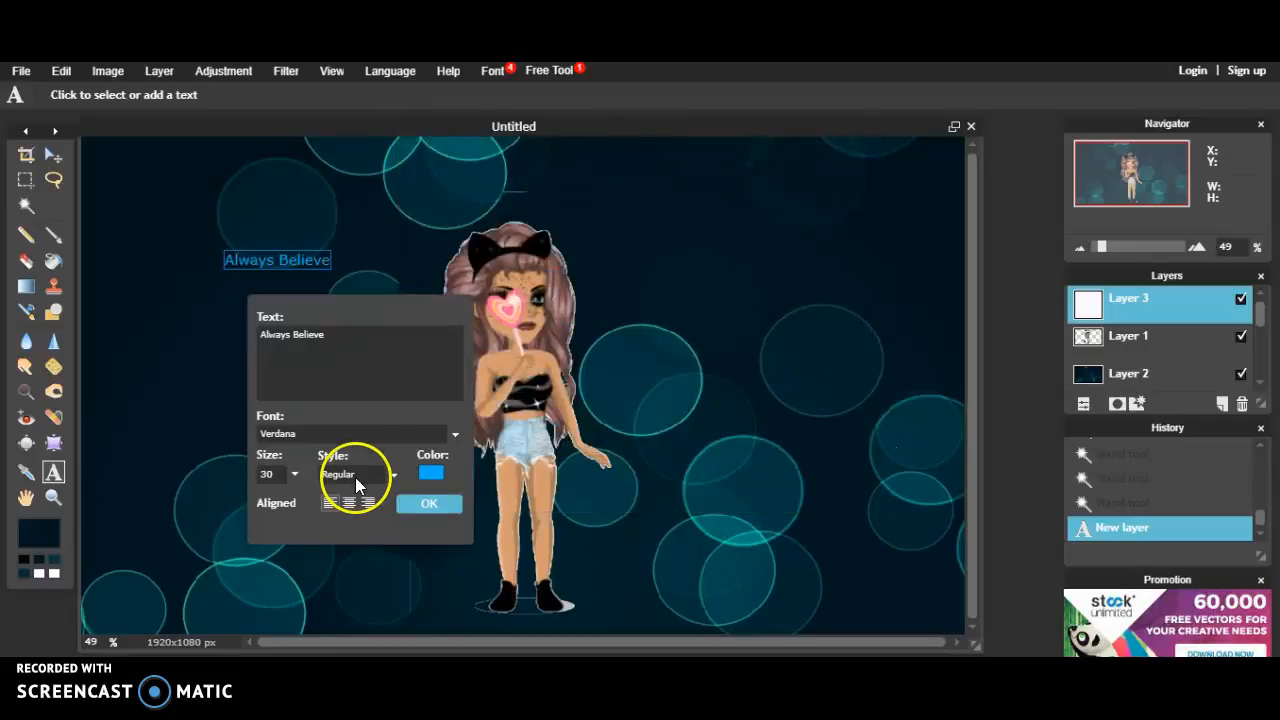
{"action": "left_click", "coordinate": [294, 473]}
{"action": "left_click_drag", "start_coordinate": [263, 492], "coordinate": [208, 488]}
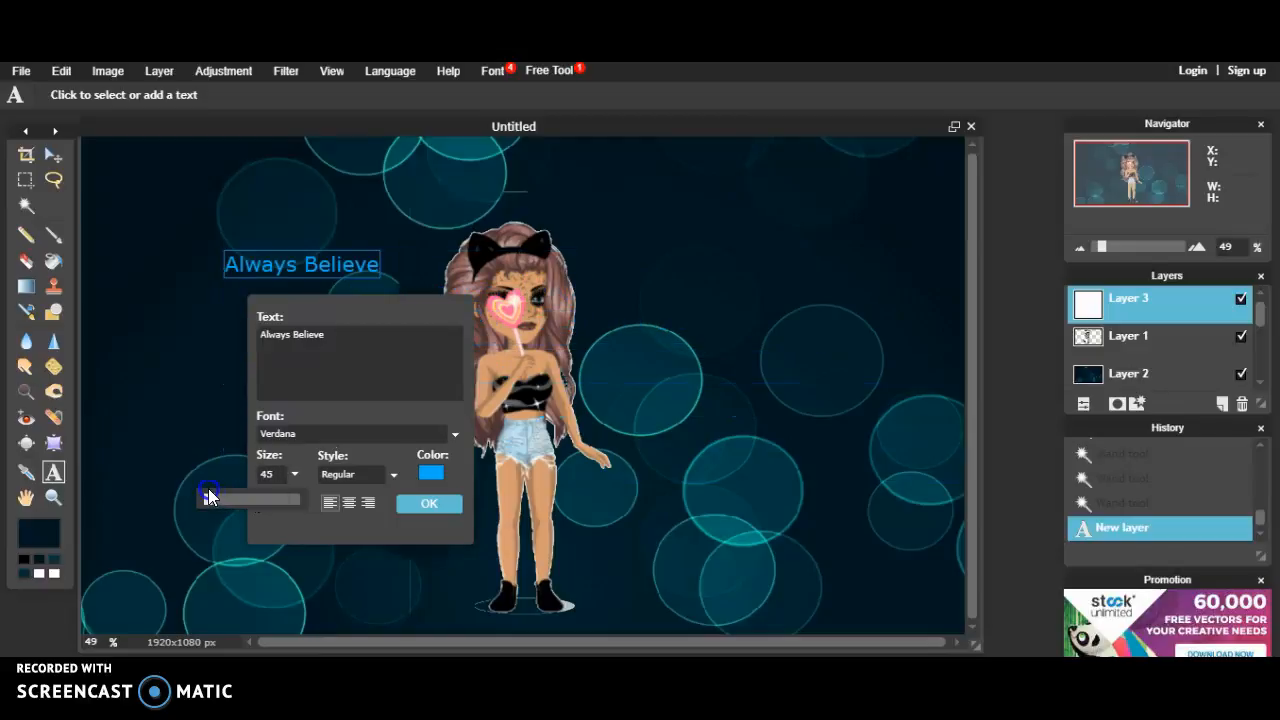
{"action": "left_click_drag", "start_coordinate": [293, 275], "coordinate": [316, 300]}
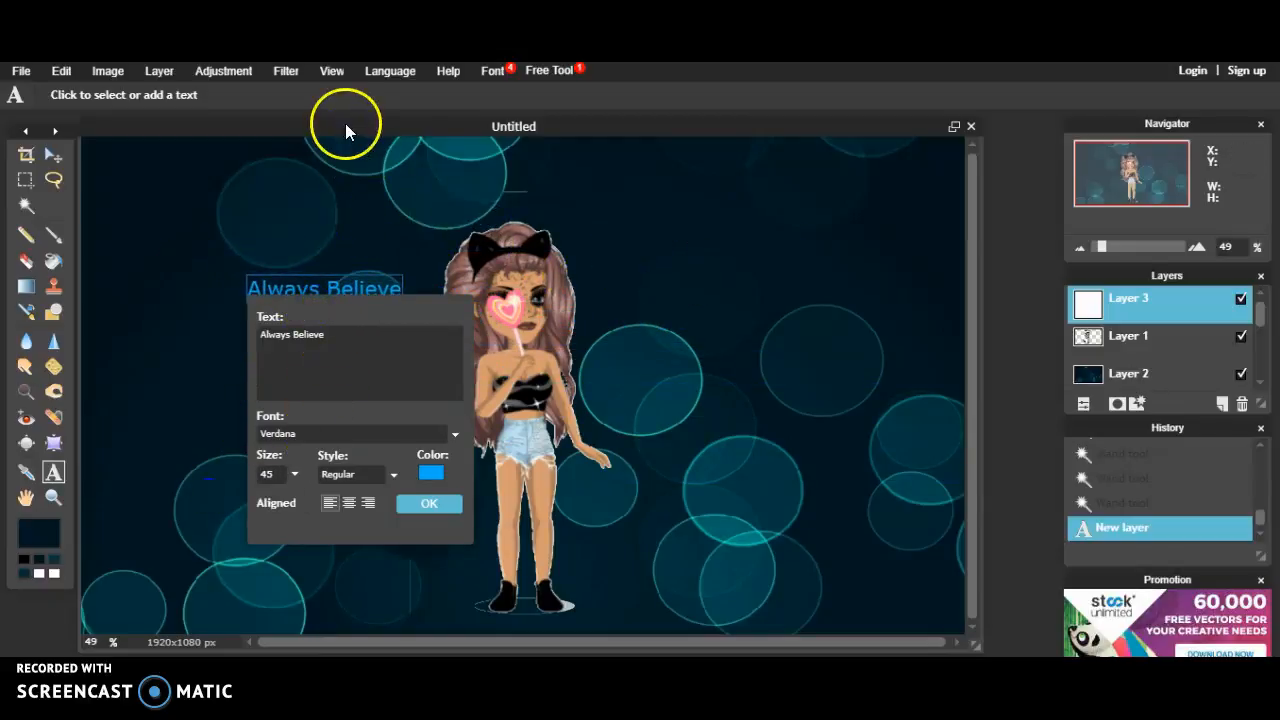
Step: Browse the fonts and filters without changing anything, then confirm the caption
{"action": "left_click", "coordinate": [493, 73]}
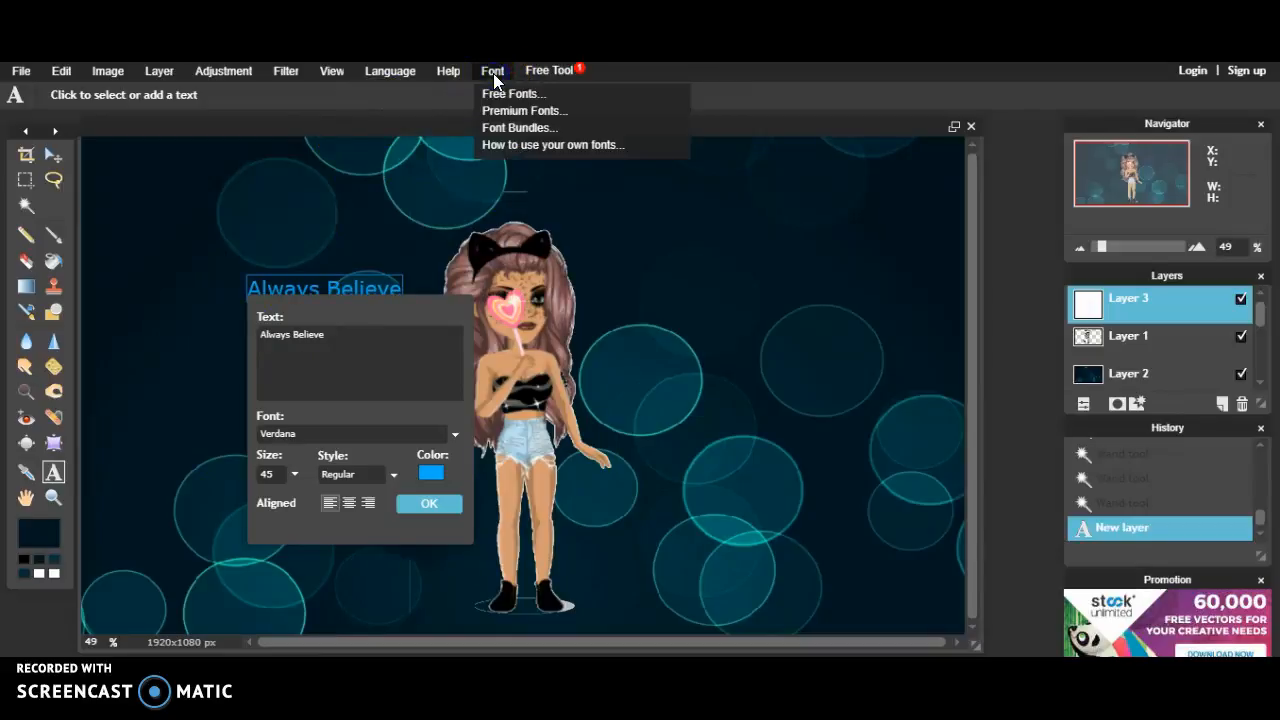
{"action": "left_click", "coordinate": [388, 100]}
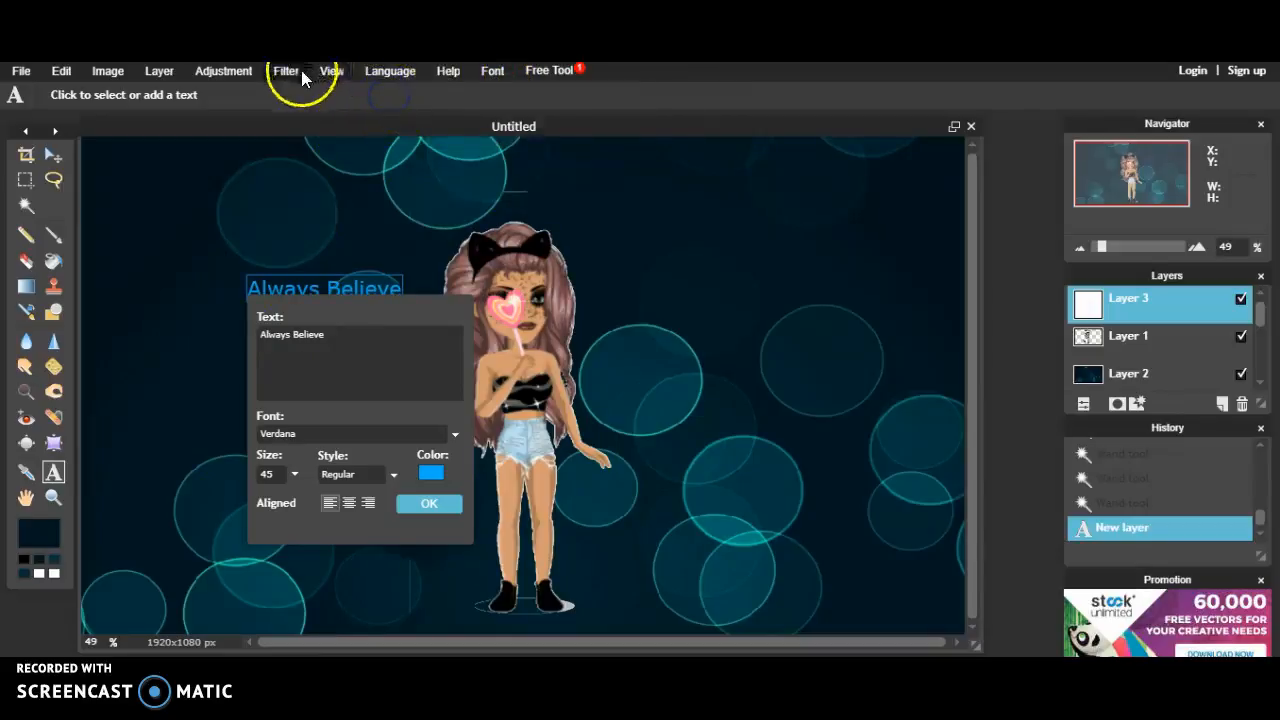
{"action": "left_click", "coordinate": [300, 72]}
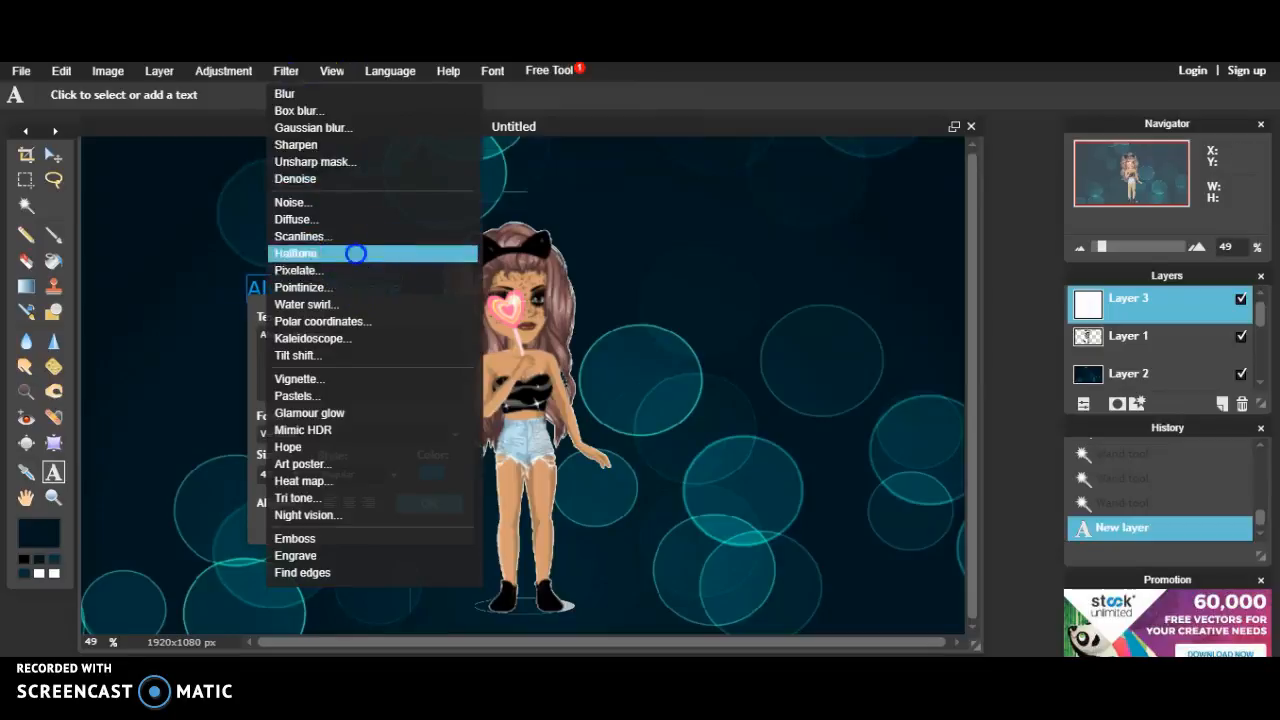
{"action": "left_click", "coordinate": [356, 254]}
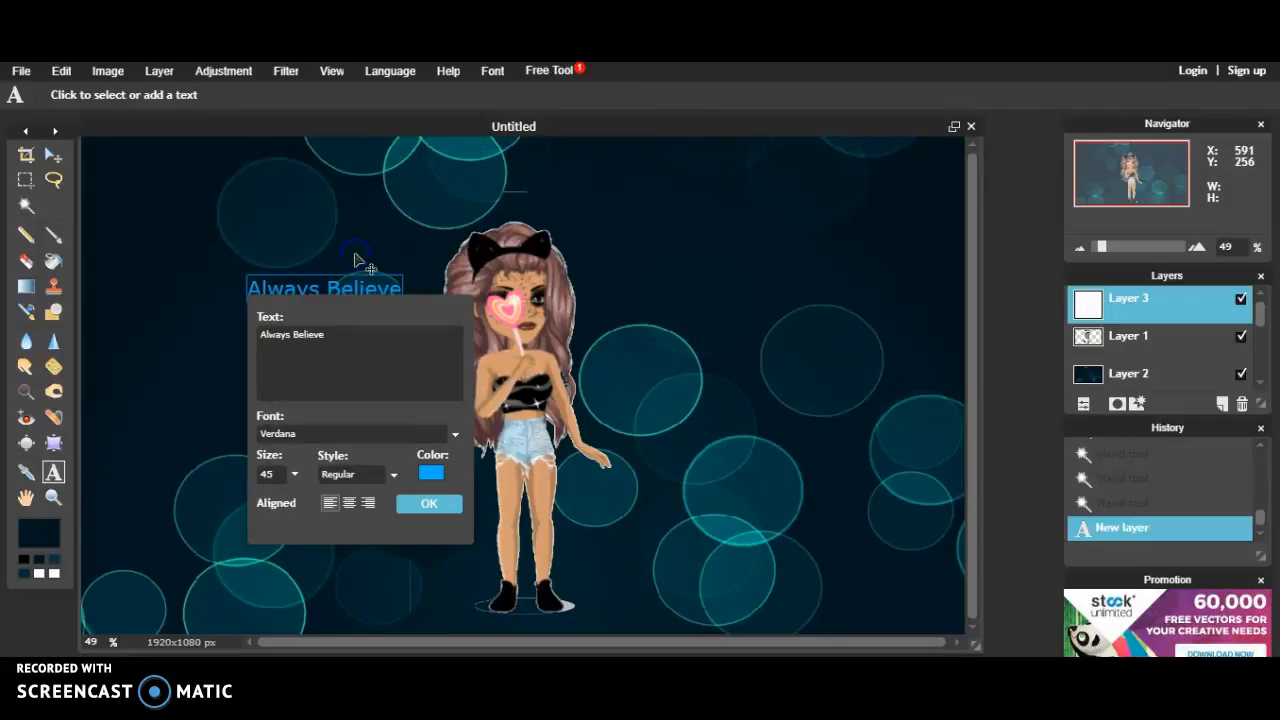
{"action": "left_click", "coordinate": [428, 503]}
Step: Discard the accidental empty text layer and close the Filter menu unused
{"action": "left_click", "coordinate": [618, 537]}
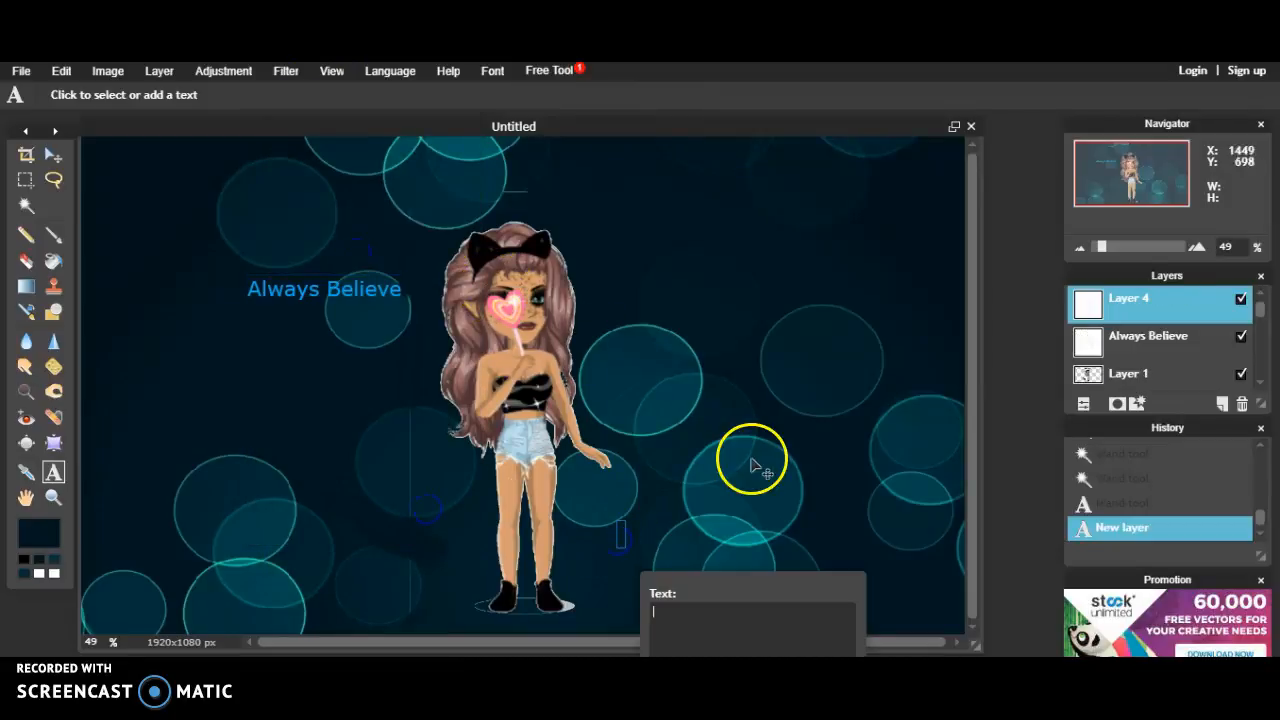
{"action": "left_click", "coordinate": [26, 472]}
{"action": "left_click", "coordinate": [26, 497]}
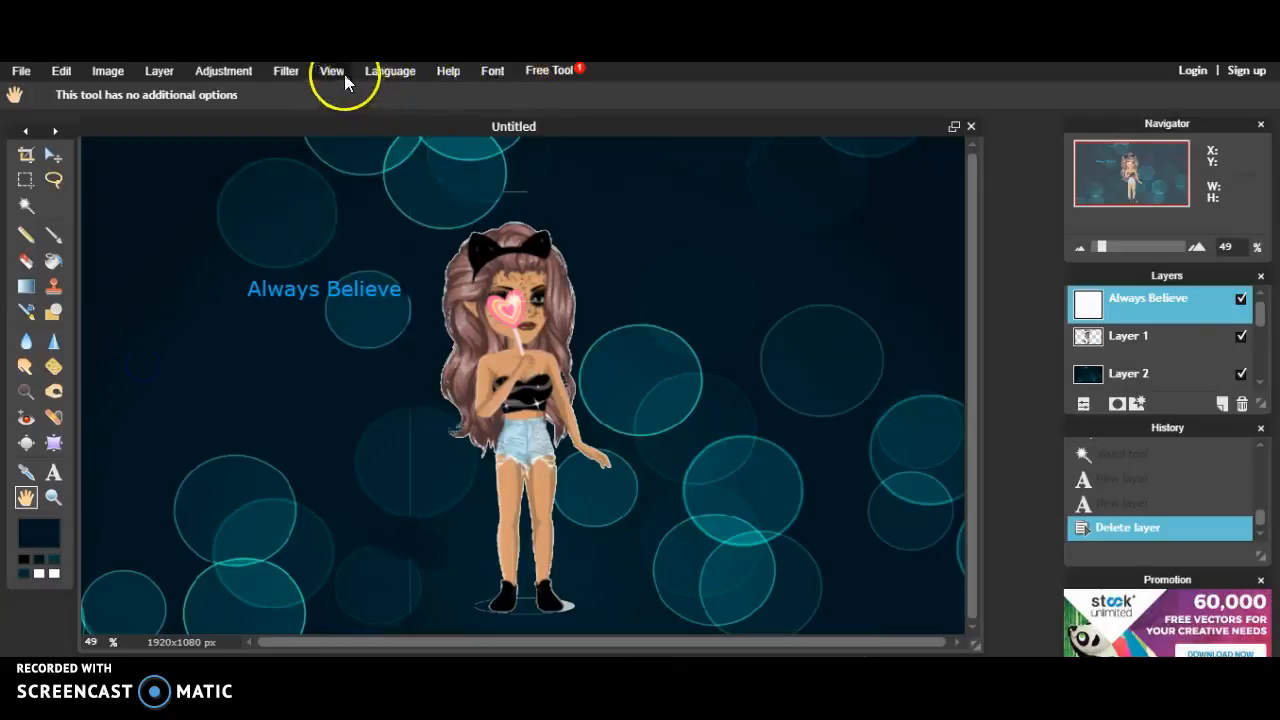
{"action": "left_click", "coordinate": [303, 77]}
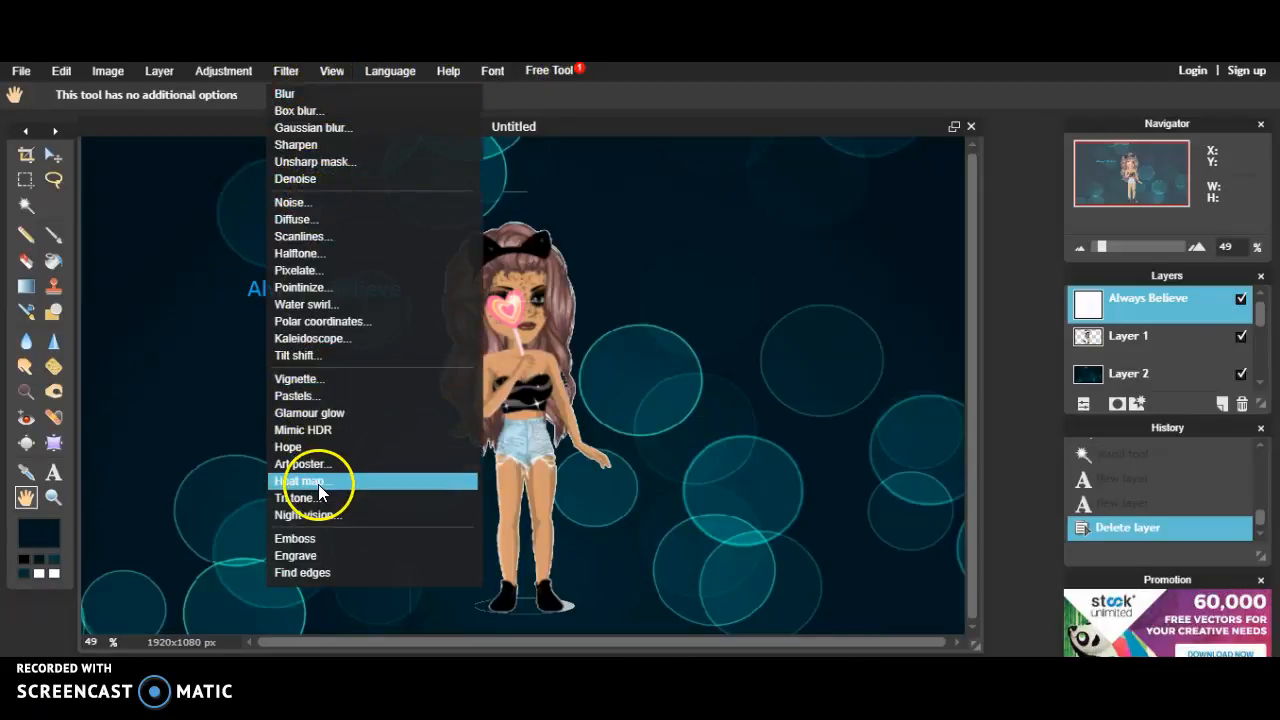
{"action": "left_click", "coordinate": [317, 483]}
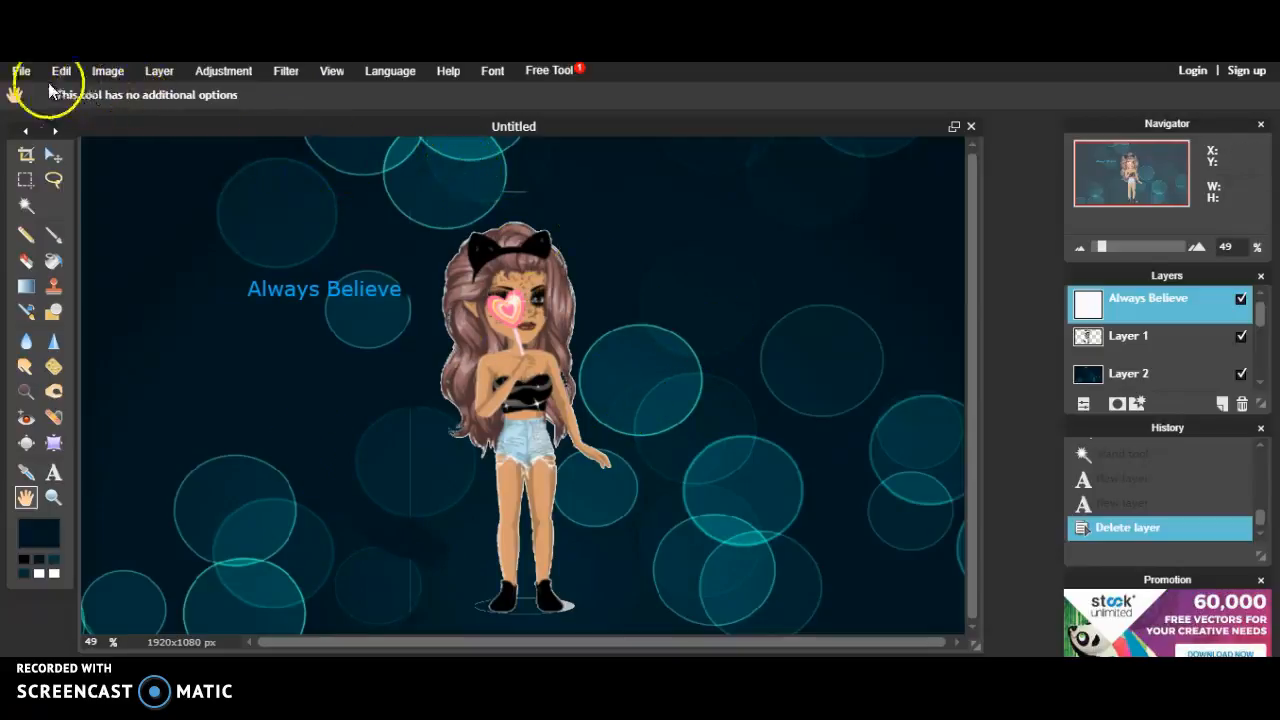
{"action": "left_click", "coordinate": [20, 71]}
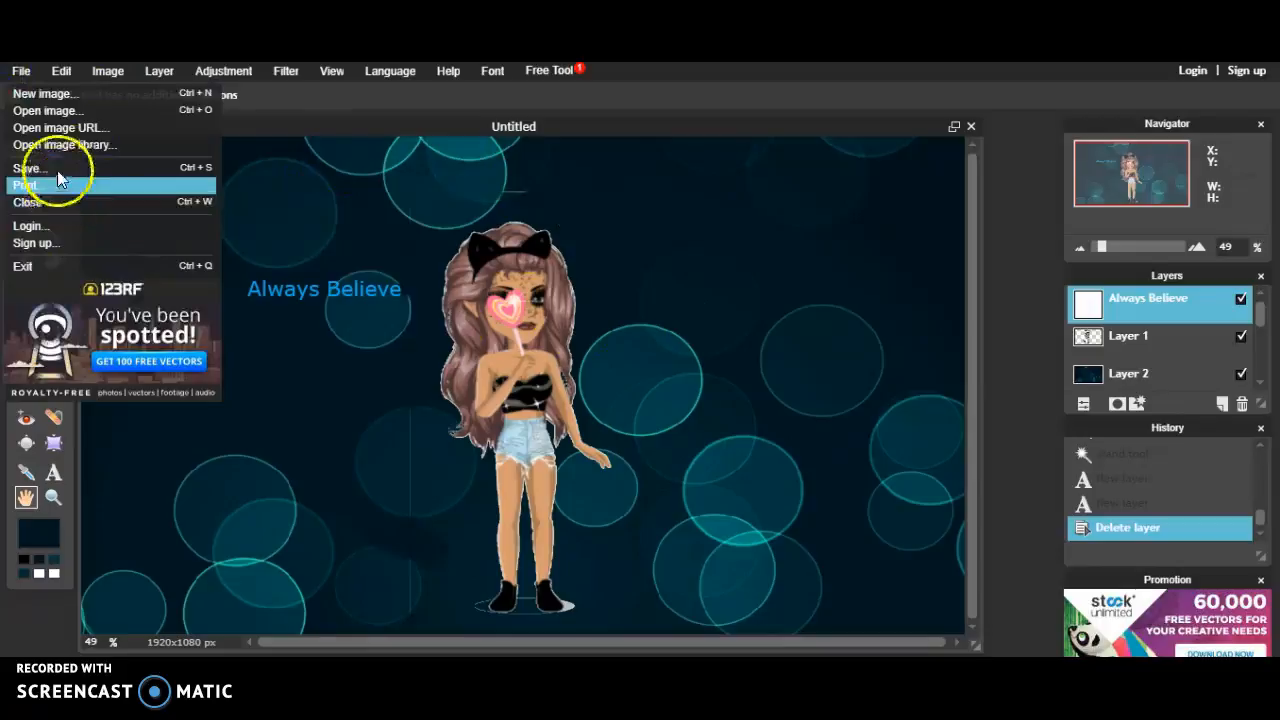
Step: Save the avatar picture as a JPEG (quality 80) named 'gidihfudhf' in Documents
{"action": "left_click", "coordinate": [57, 169]}
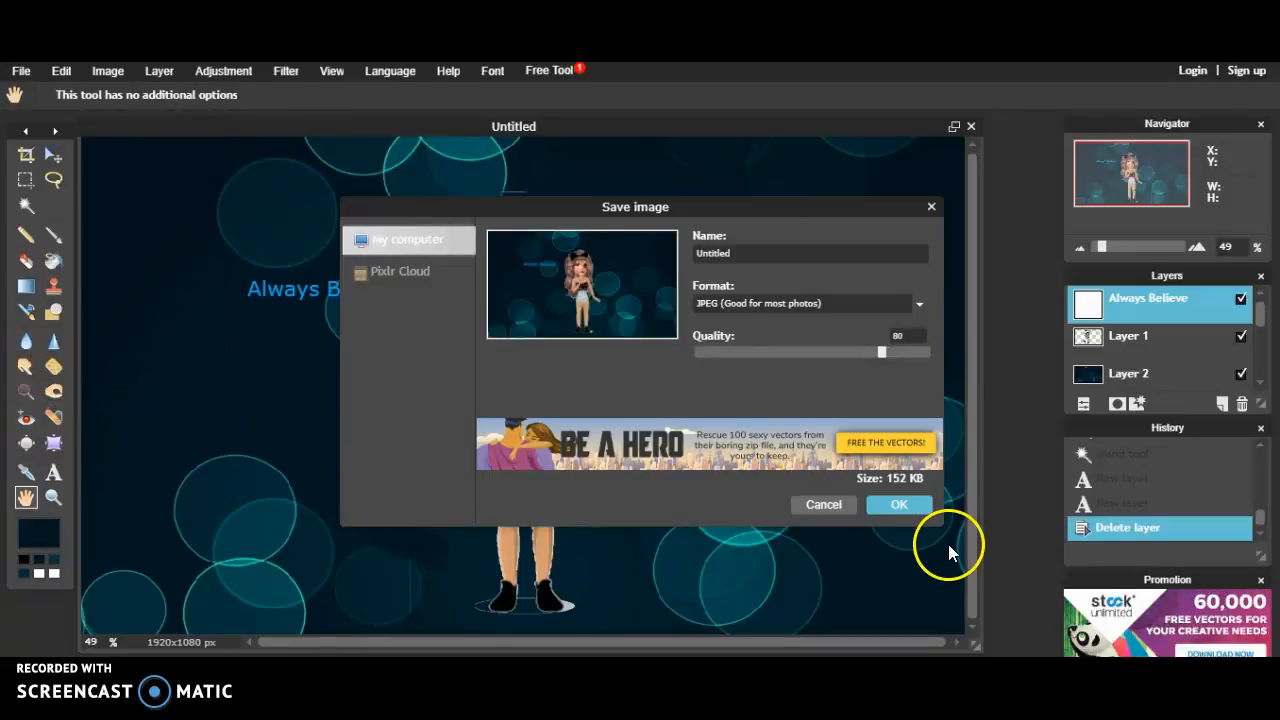
{"action": "left_click", "coordinate": [903, 504]}
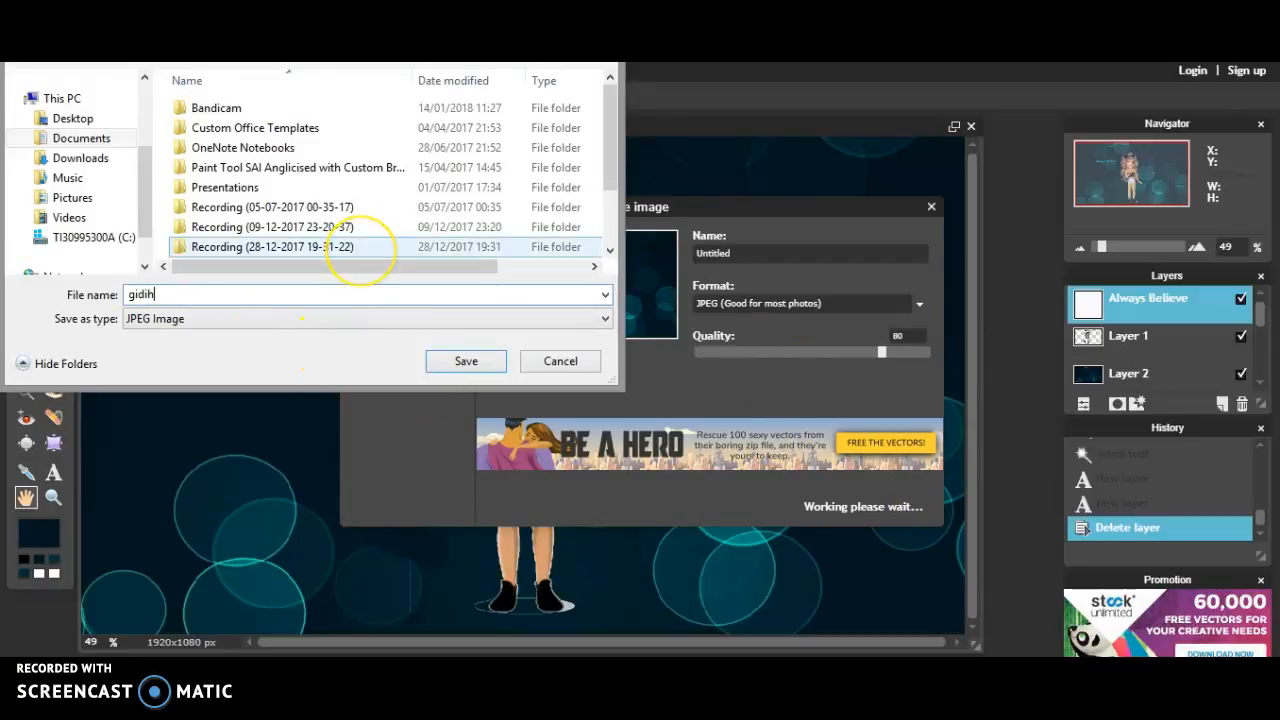
{"action": "type", "text": "fudhf"}
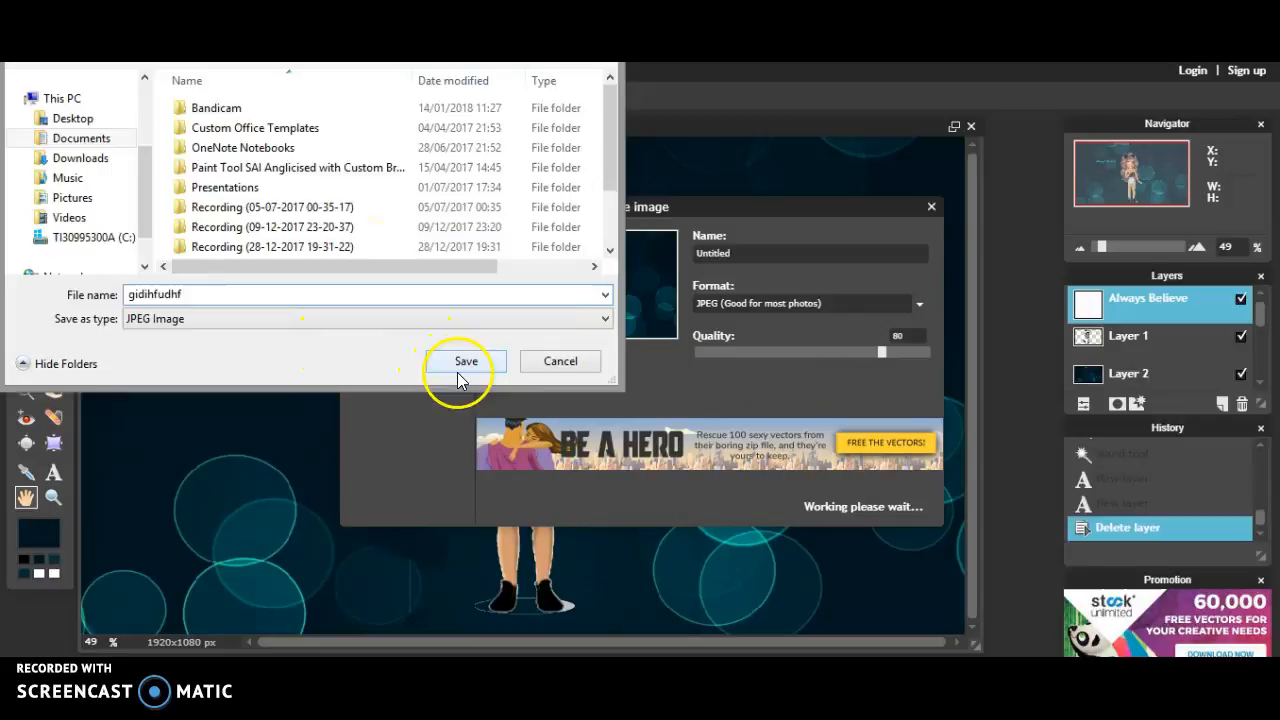
{"action": "left_click", "coordinate": [462, 364]}
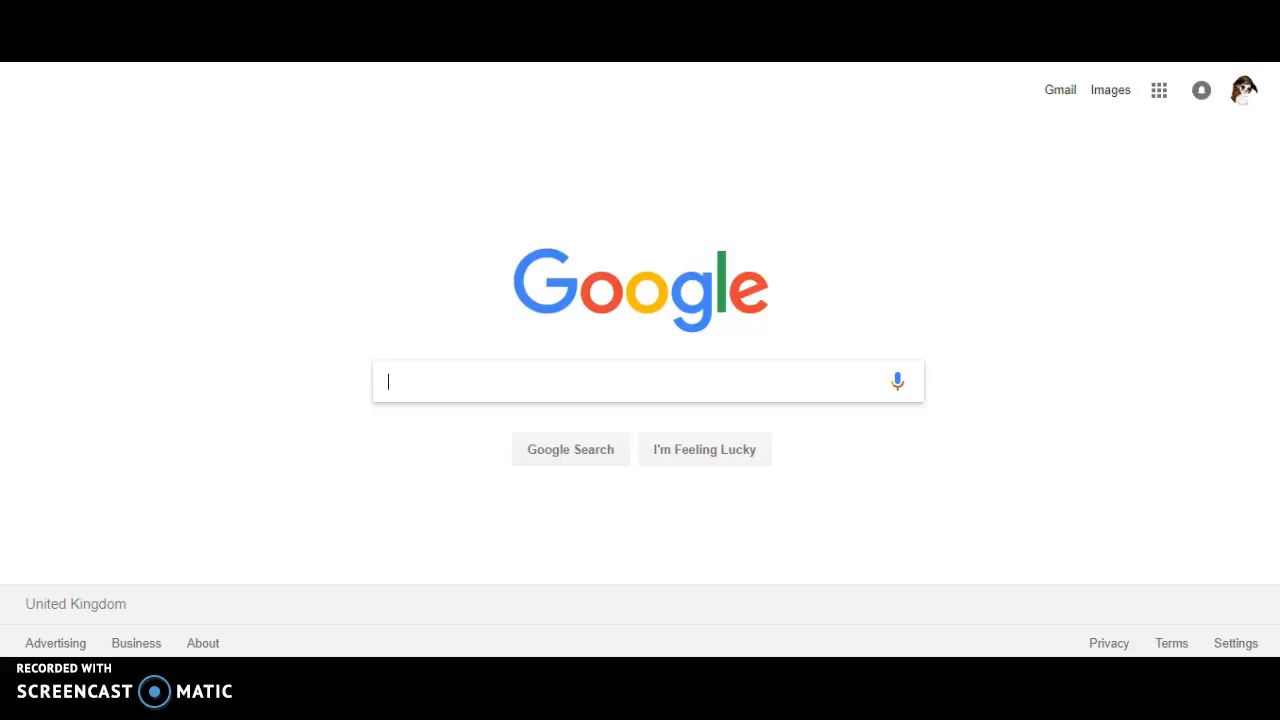
Step: Search Google Images for 'Garden' and preview the cloudy meadow background
{"action": "type", "text": "Garden"}
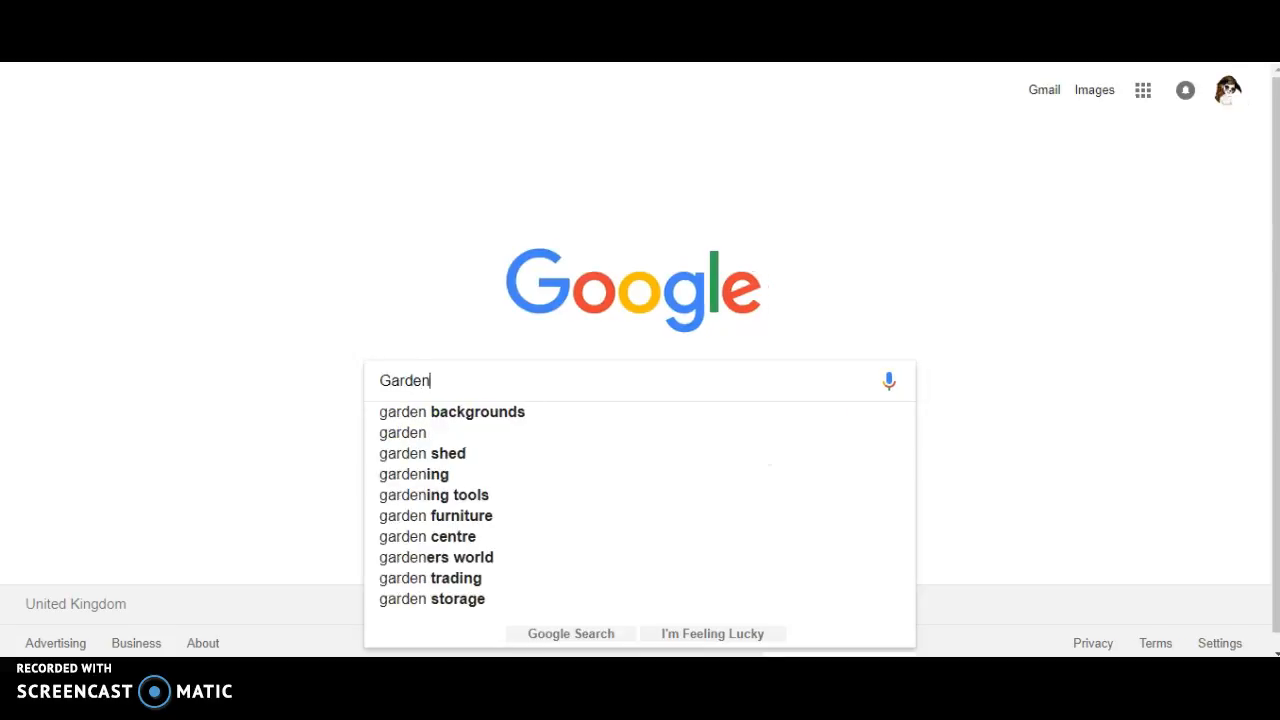
{"action": "left_click", "coordinate": [489, 412]}
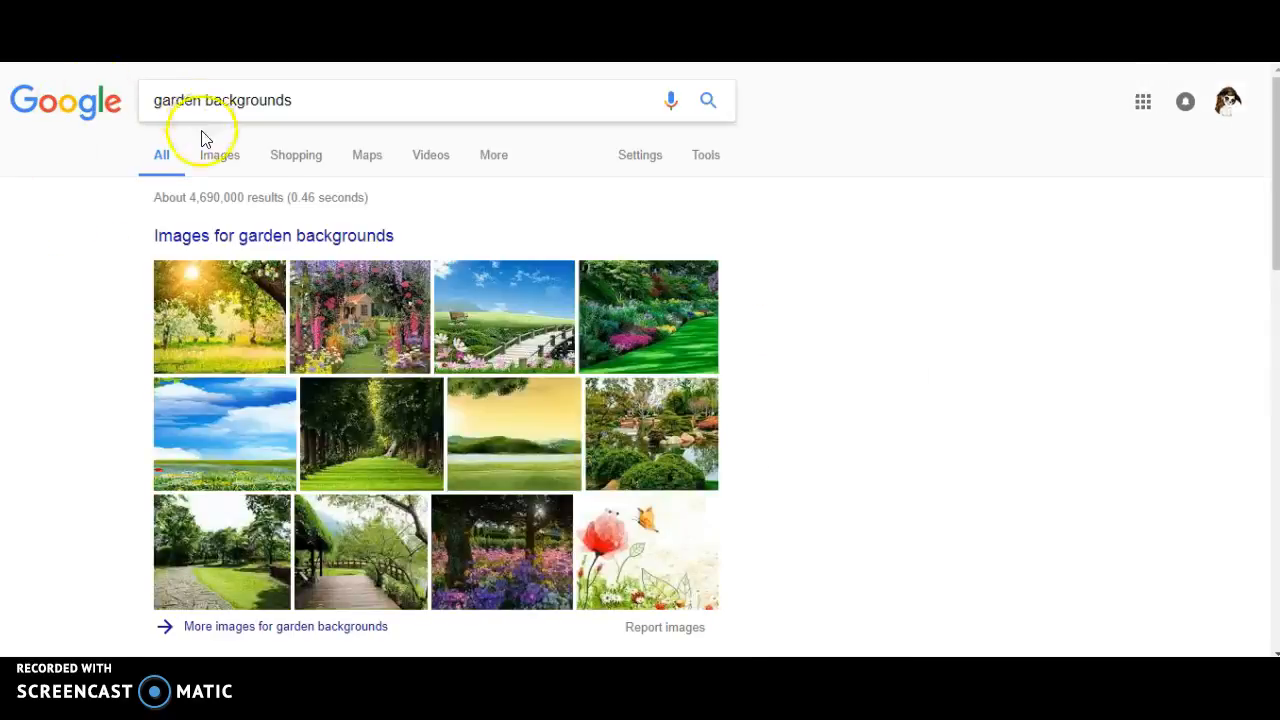
{"action": "left_click", "coordinate": [221, 158]}
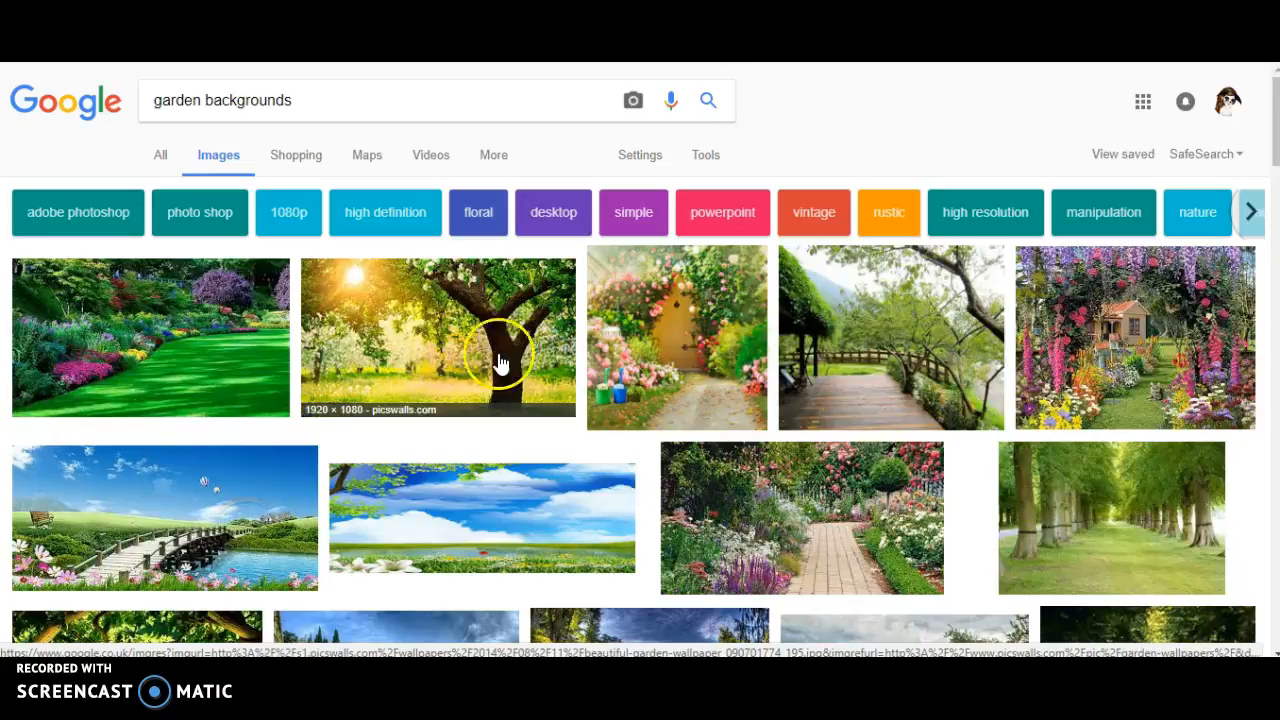
{"action": "left_click", "coordinate": [343, 530]}
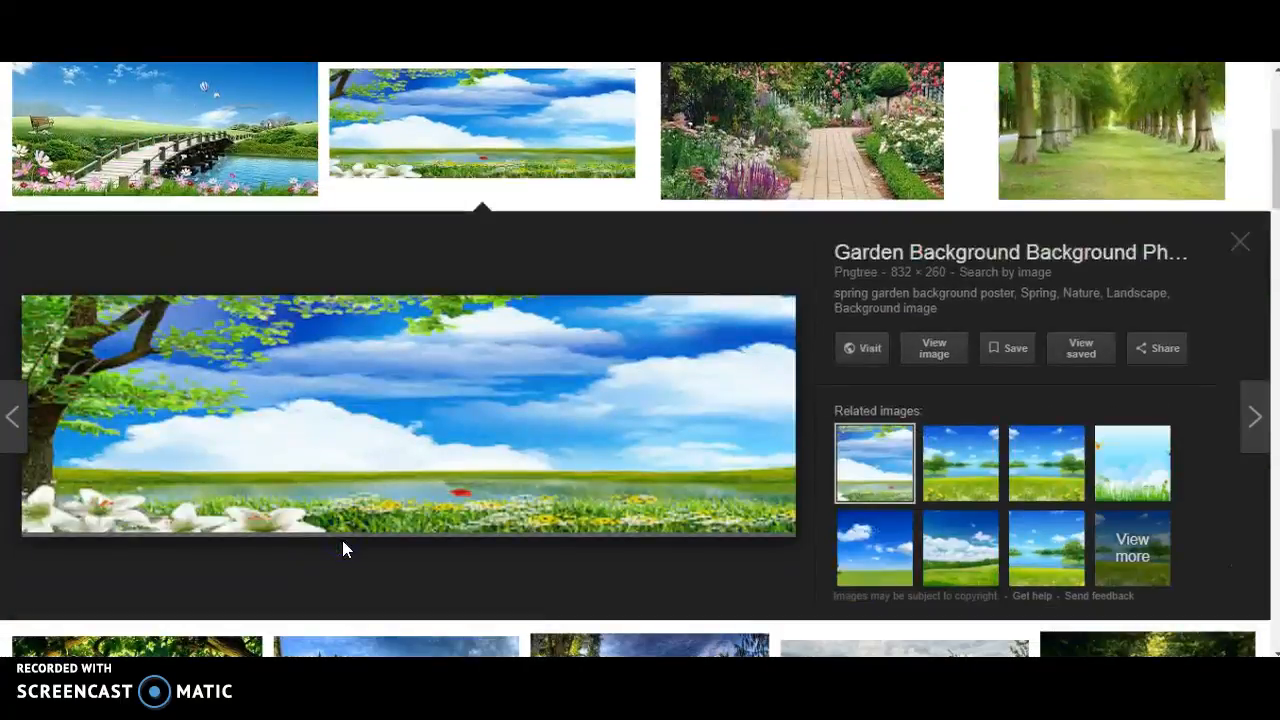
{"action": "left_click", "coordinate": [1232, 249]}
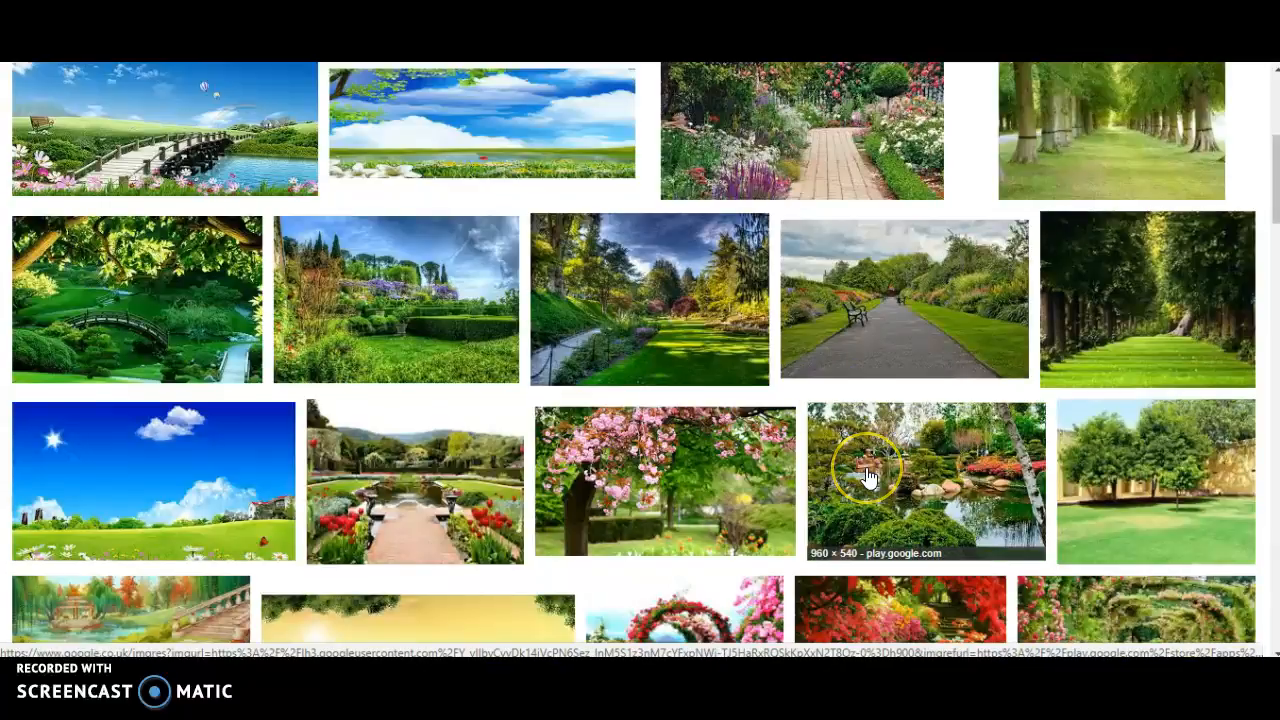
Step: Save the pink blossom tree image as guhuhmnik.jpg and view the downloaded file
{"action": "left_click", "coordinate": [671, 491]}
{"action": "right_click", "coordinate": [581, 470]}
{"action": "left_click", "coordinate": [665, 379]}
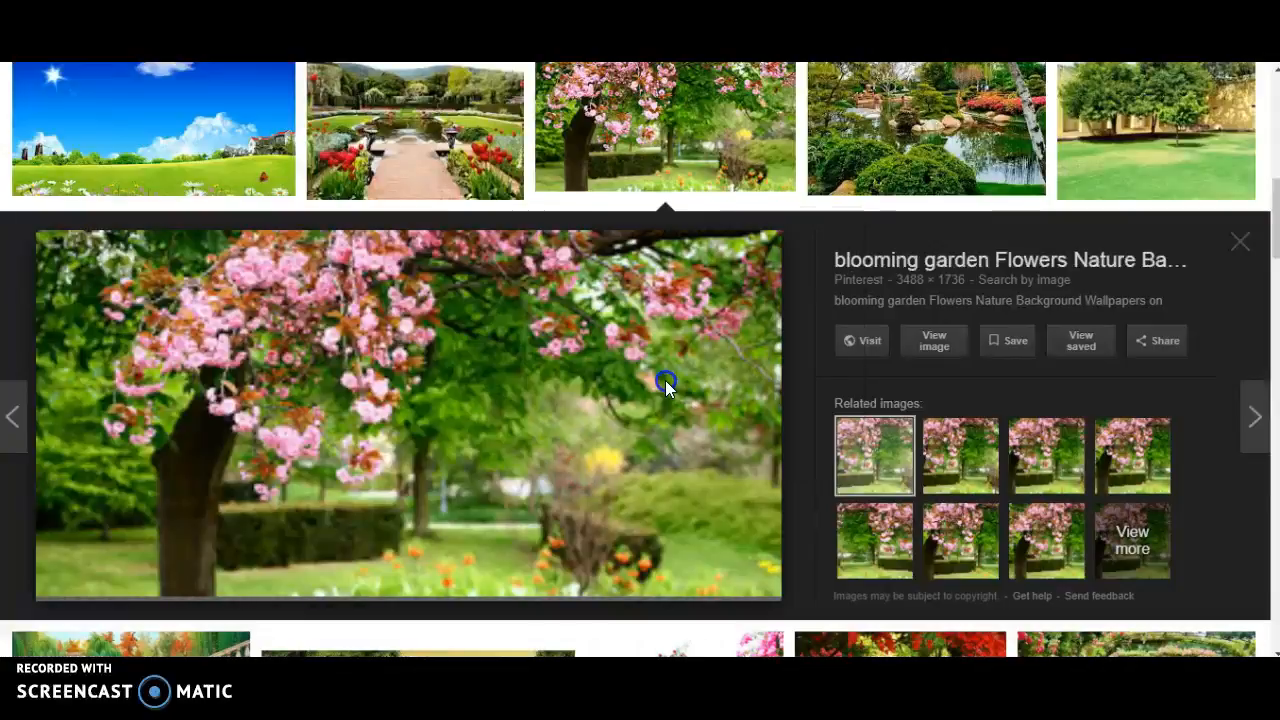
{"action": "type", "text": "guhuhmnik"}
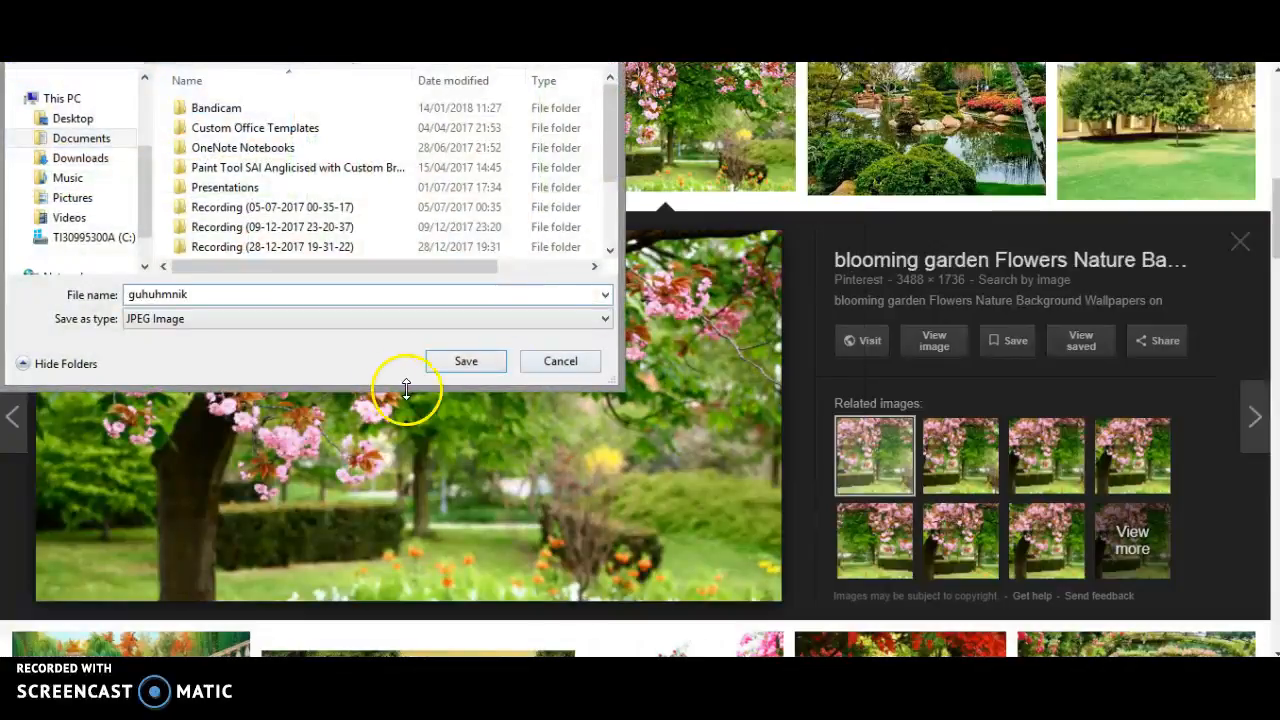
{"action": "left_click", "coordinate": [462, 362]}
{"action": "left_click", "coordinate": [100, 642]}
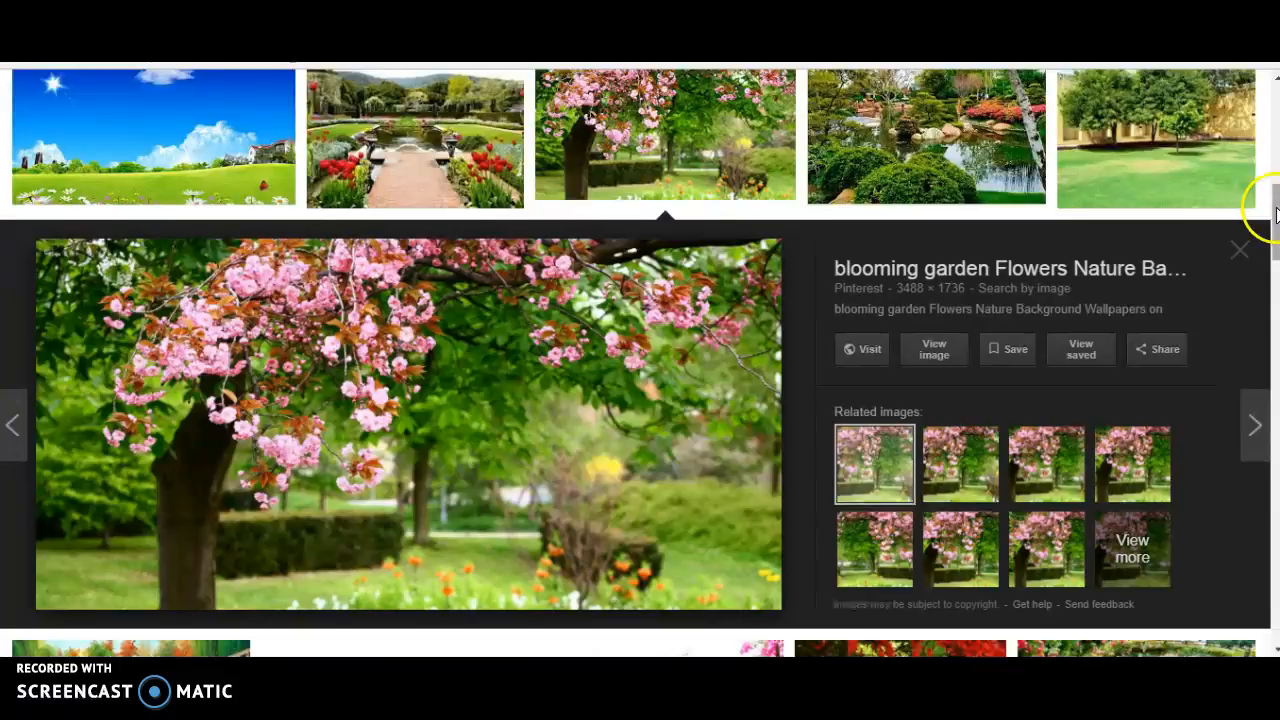
{"action": "left_click_drag", "start_coordinate": [1272, 206], "coordinate": [1275, 115]}
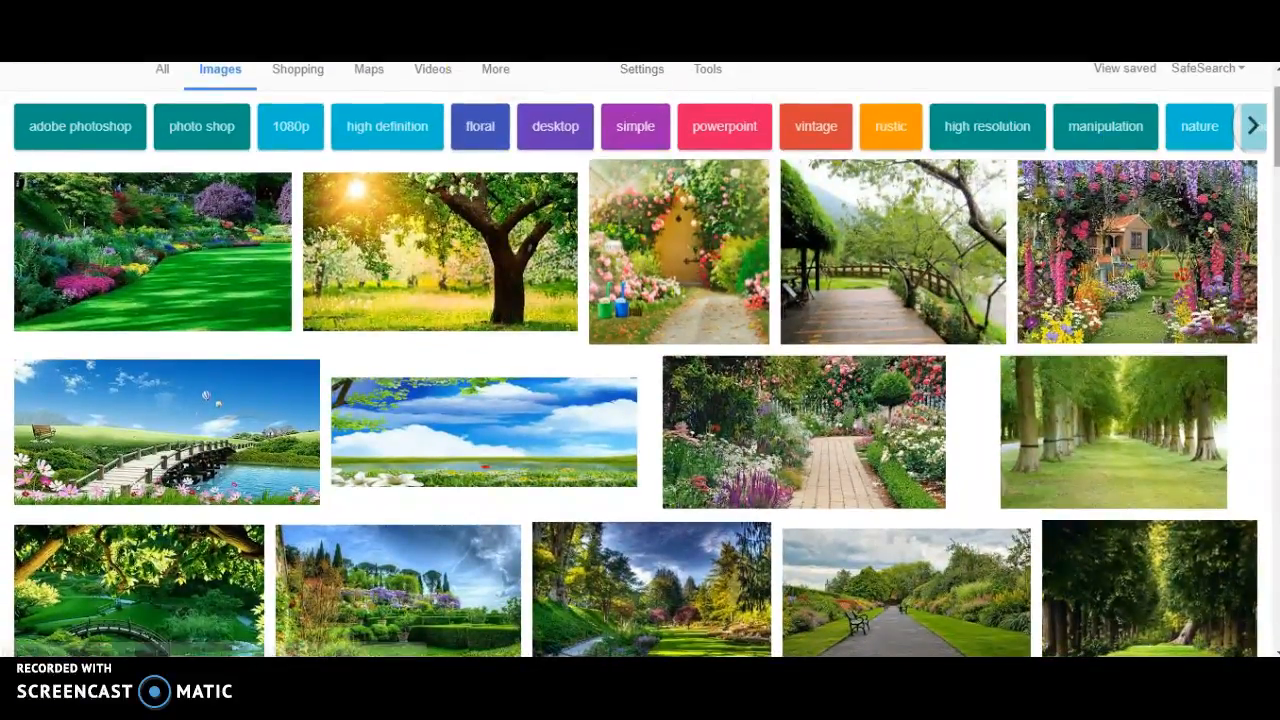
{"action": "scroll", "coordinate": [640, 360], "scroll_direction": "up", "scroll_amount": 1}
Step: Replace the query with 'Phoen for edit s ms', search, and browse the results
{"action": "double_click", "coordinate": [381, 100]}
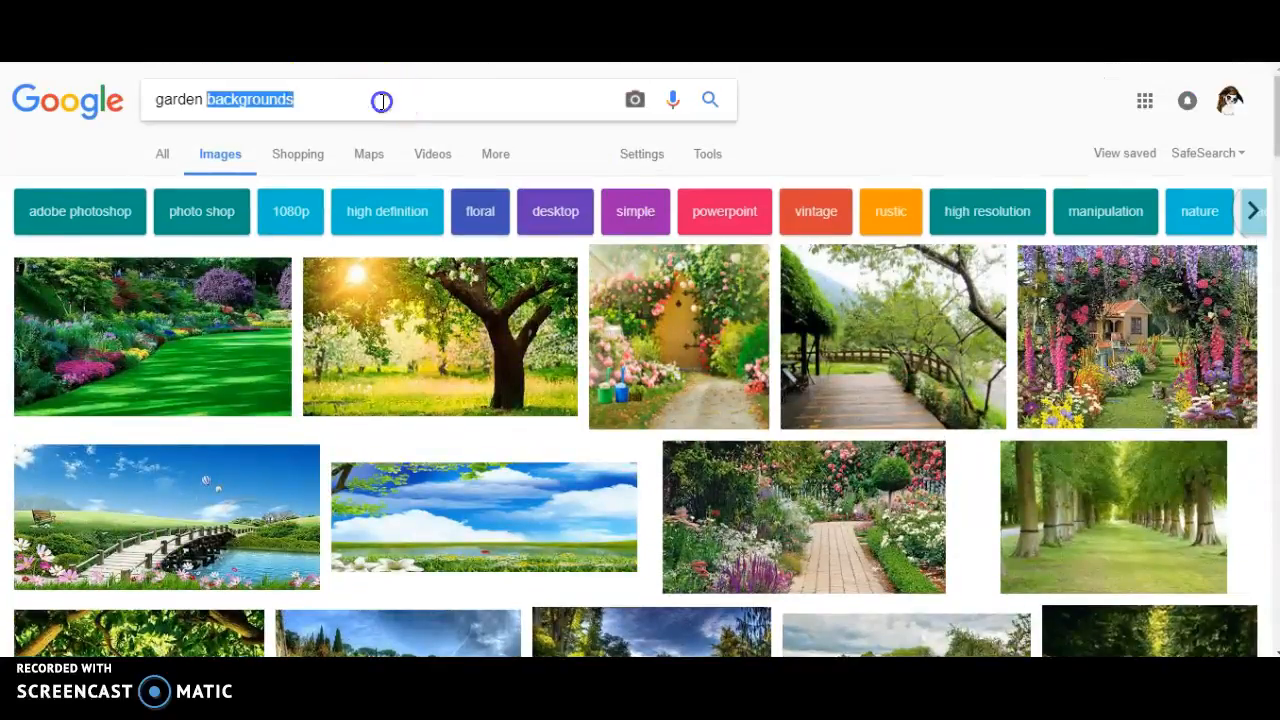
{"action": "key", "text": "BackSpace"}
{"action": "type", "text": "Pho"}
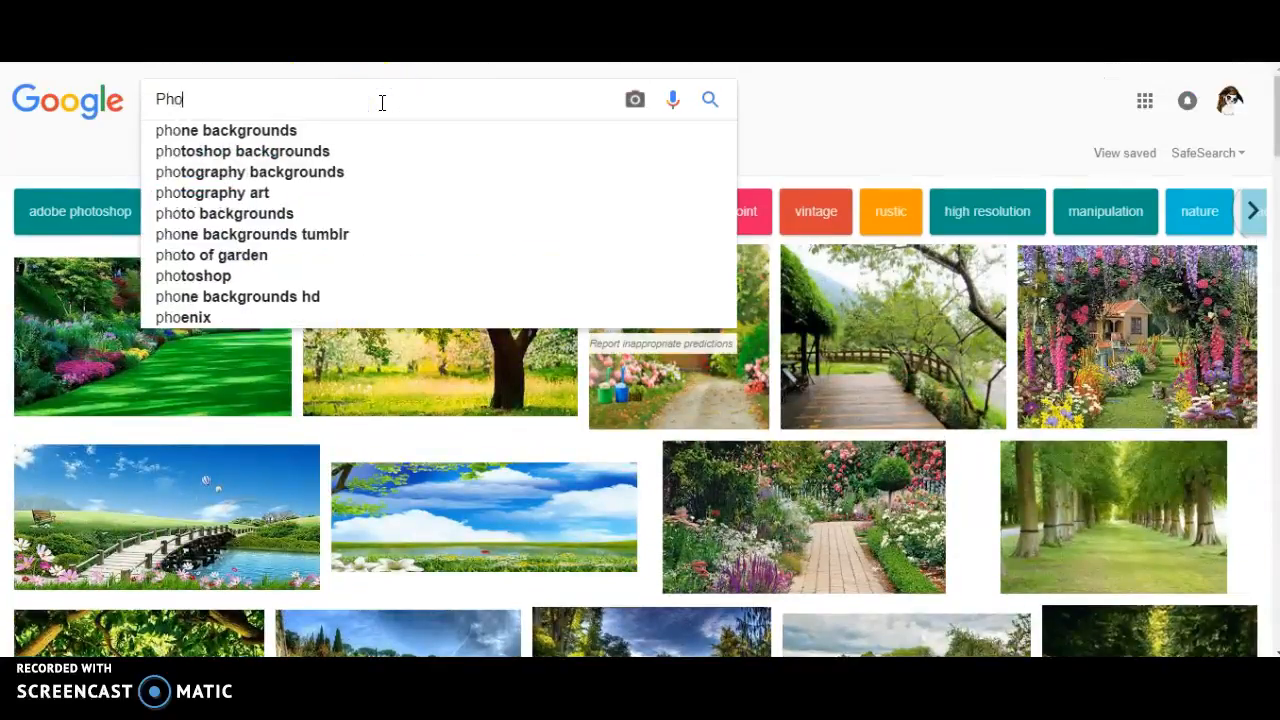
{"action": "type", "text": "en for edit "}
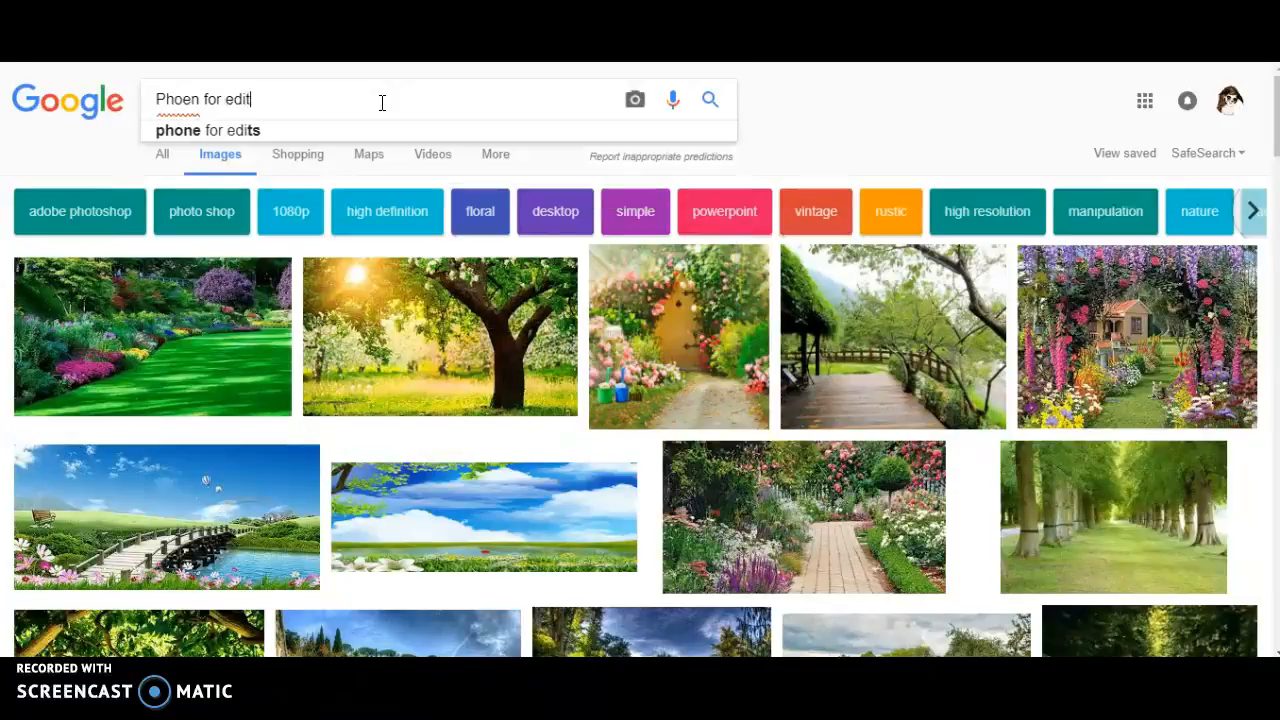
{"action": "type", "text": "s msp"}
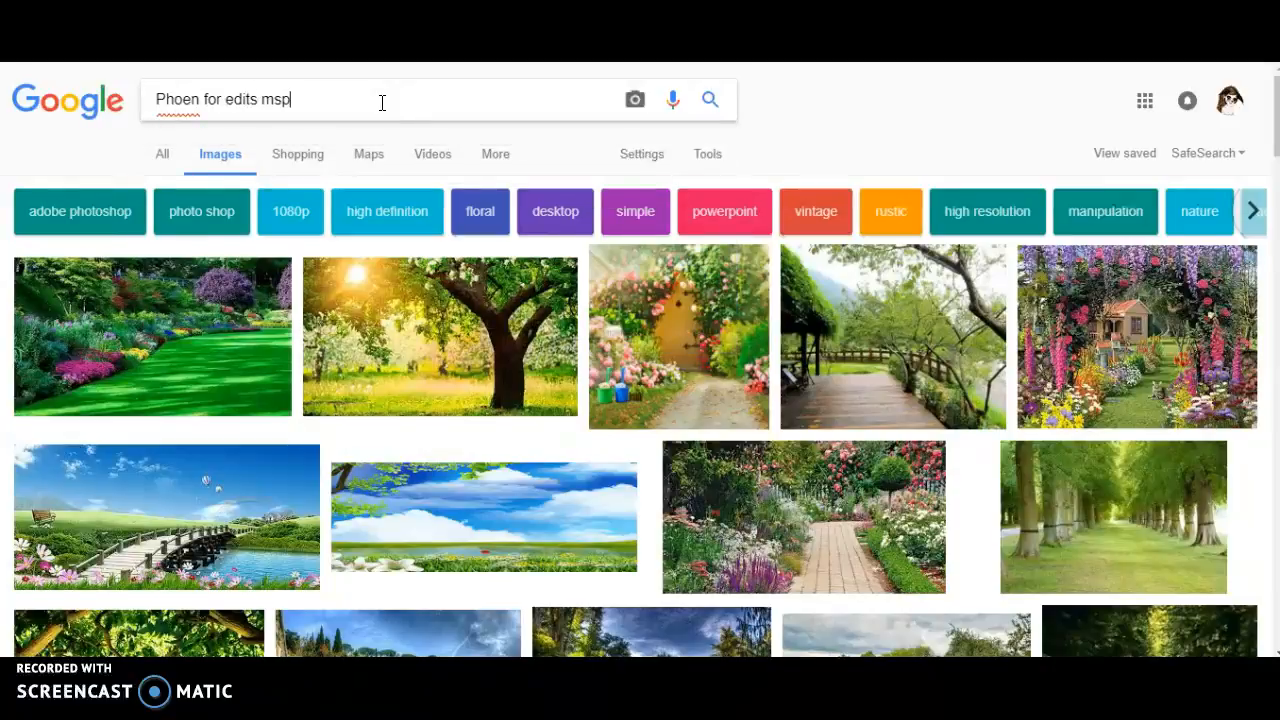
{"action": "key", "text": "Return"}
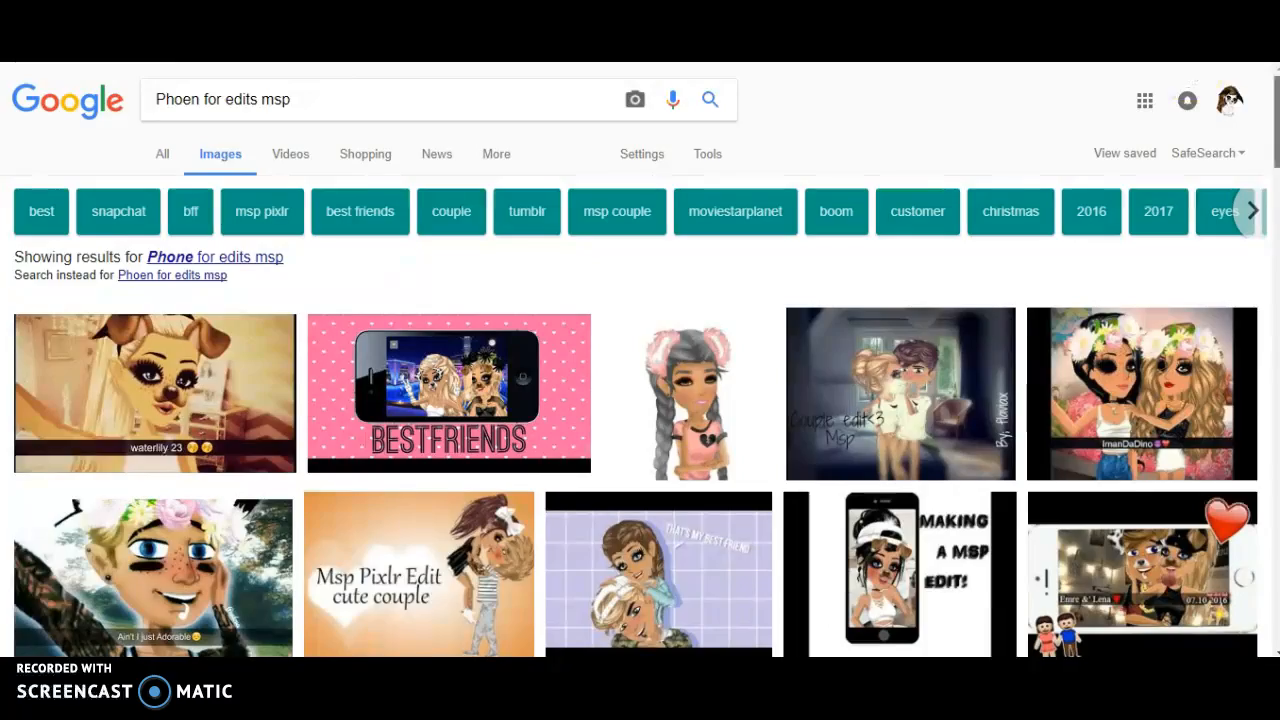
{"action": "scroll", "coordinate": [1268, 278], "scroll_direction": "down", "scroll_amount": 8}
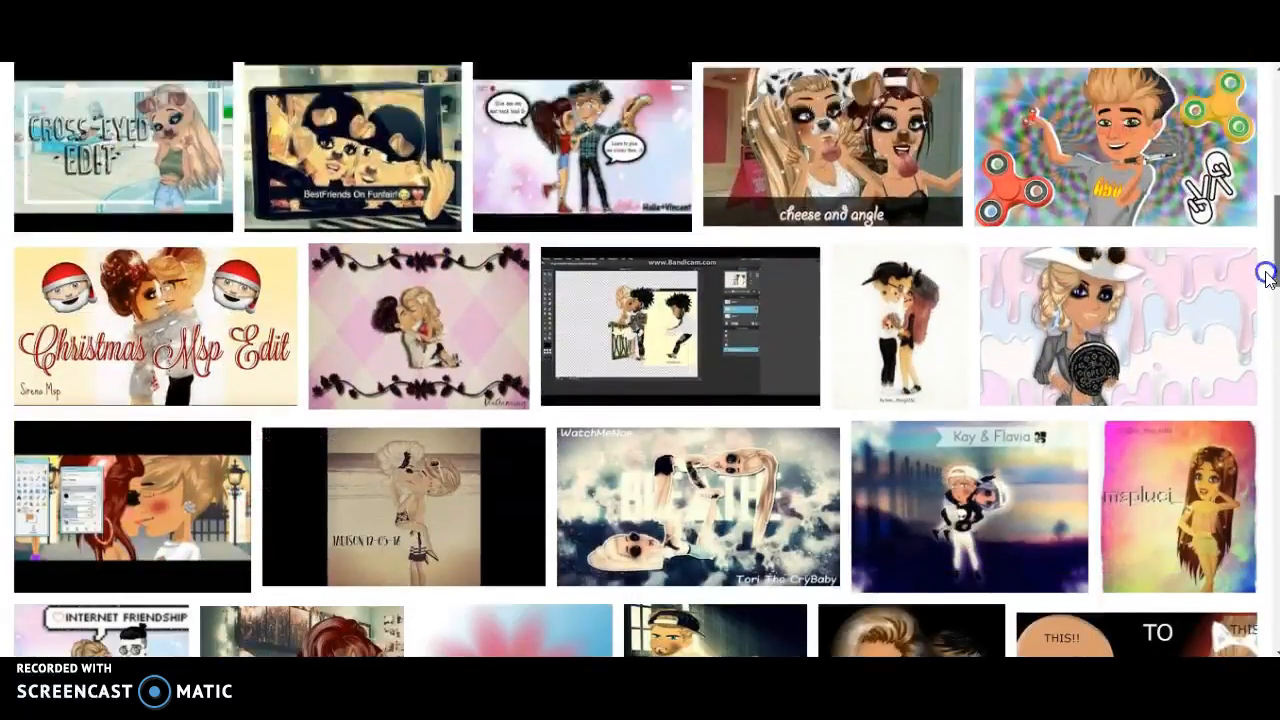
{"action": "scroll", "coordinate": [1264, 280], "scroll_direction": "down", "scroll_amount": 1}
{"action": "scroll", "coordinate": [1260, 285], "scroll_direction": "down", "scroll_amount": 10}
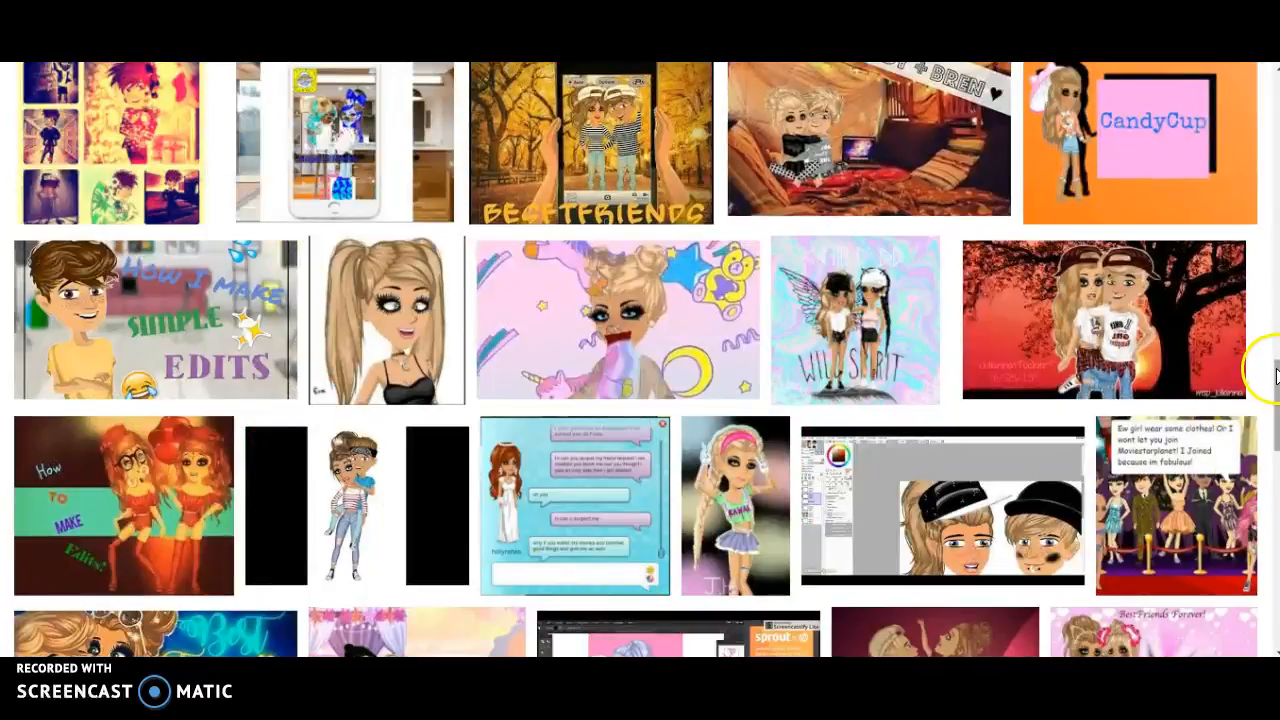
{"action": "scroll", "coordinate": [1270, 370], "scroll_direction": "down", "scroll_amount": 5}
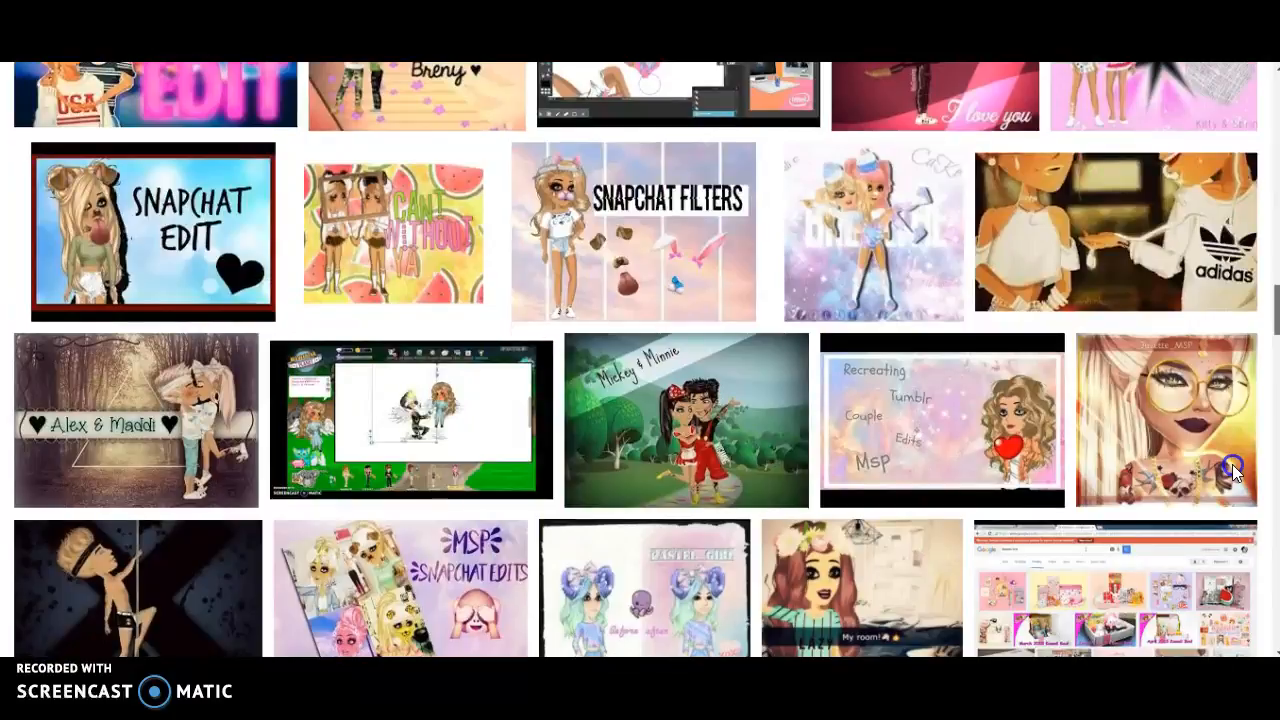
{"action": "scroll", "coordinate": [1240, 420], "scroll_direction": "up", "scroll_amount": 15}
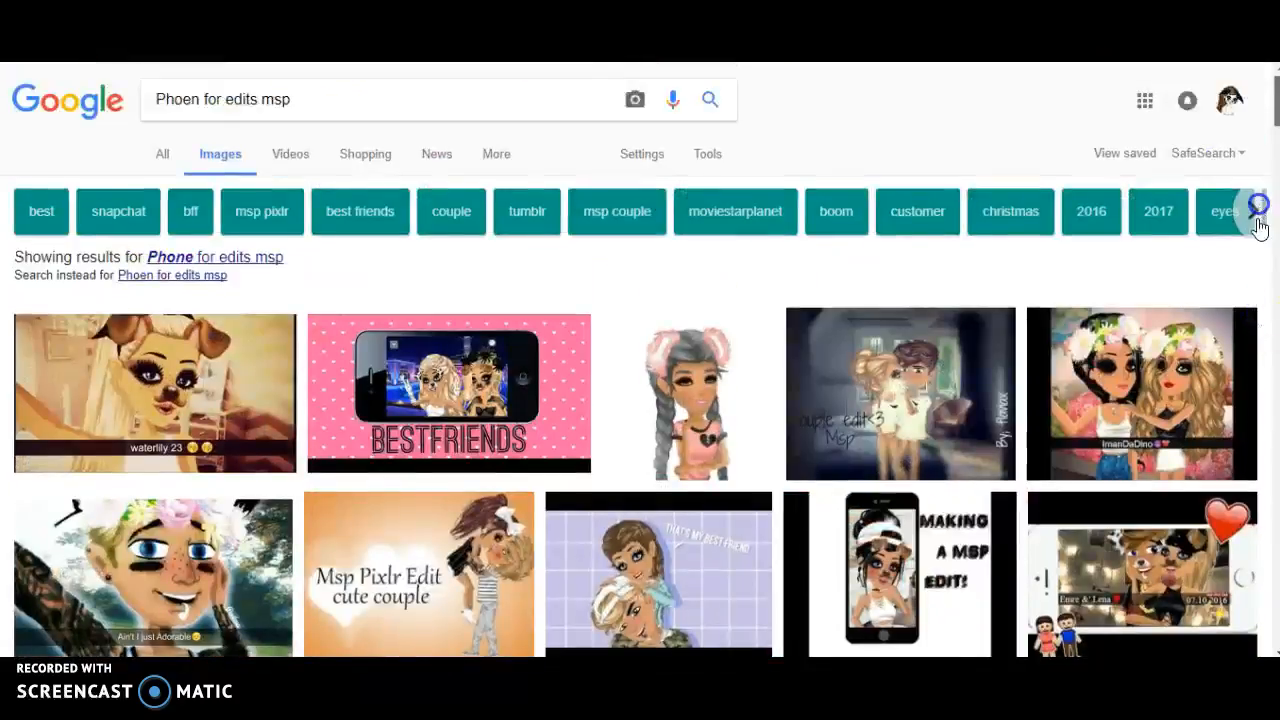
Step: Use the corrected 'Phone' spelling, preview the BESTFRIENDS image, and filter to snapchat results
{"action": "left_click", "coordinate": [267, 265]}
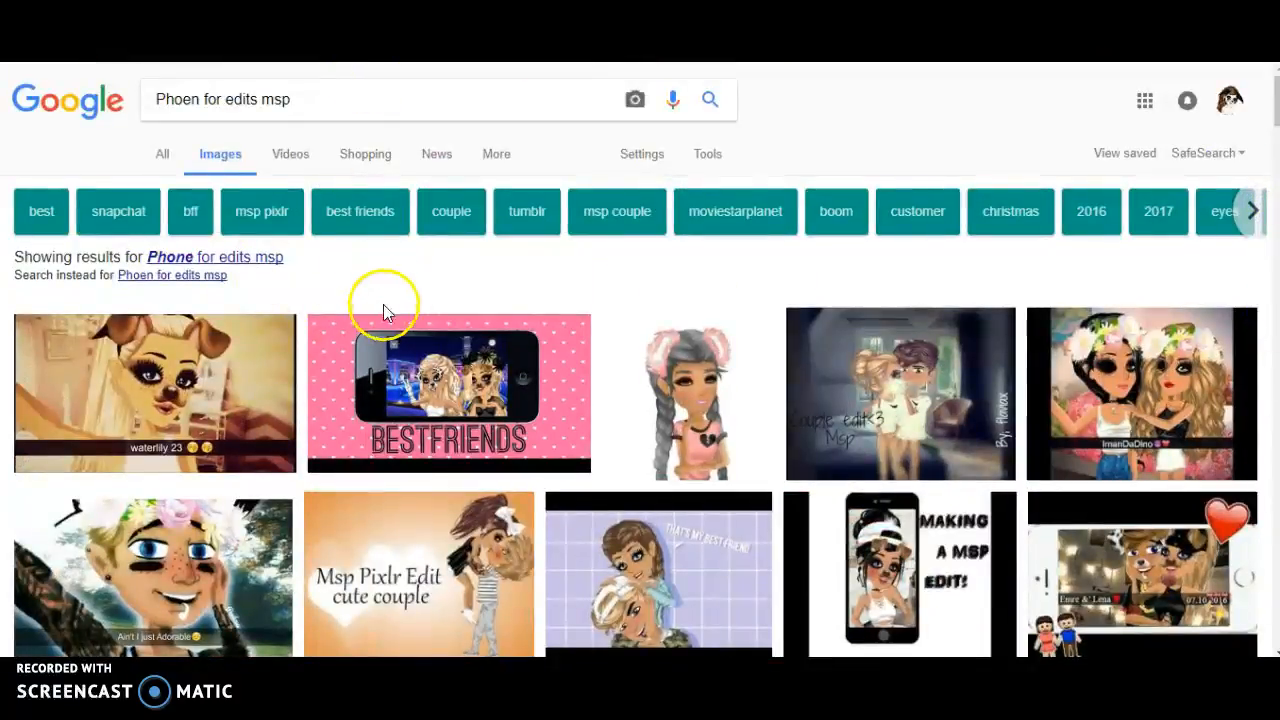
{"action": "left_click", "coordinate": [363, 345]}
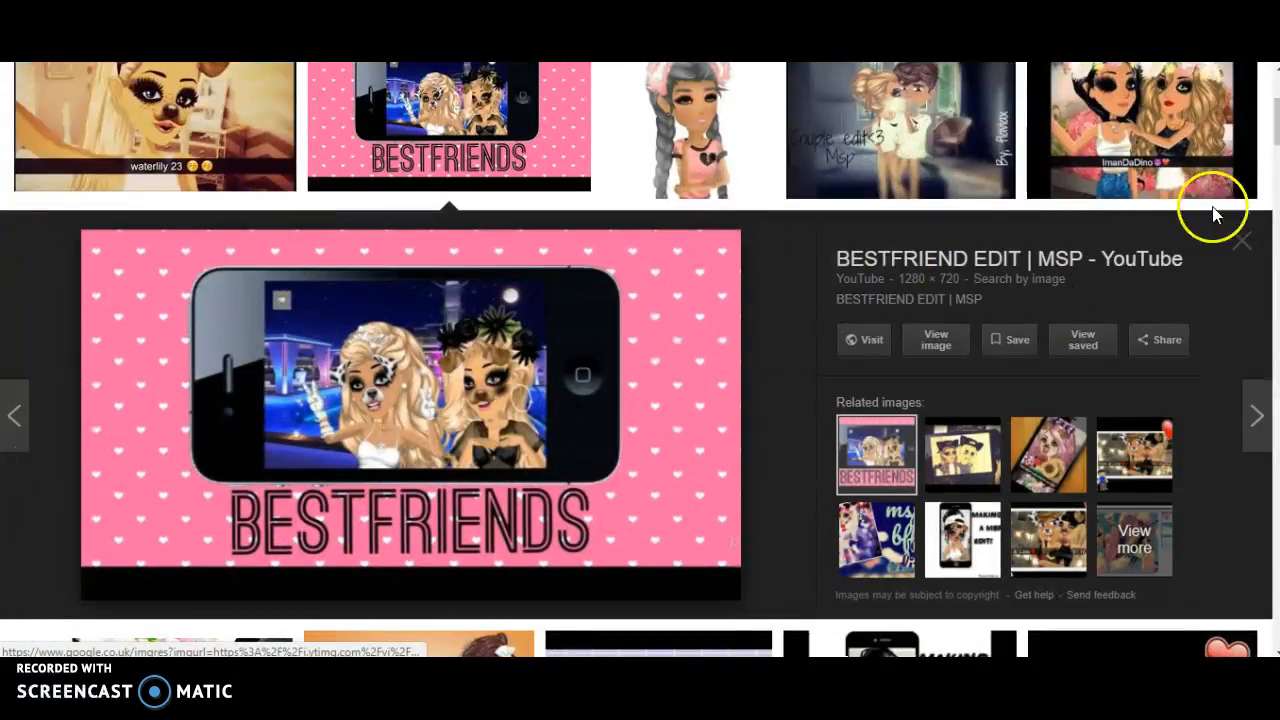
{"action": "left_click", "coordinate": [1240, 238]}
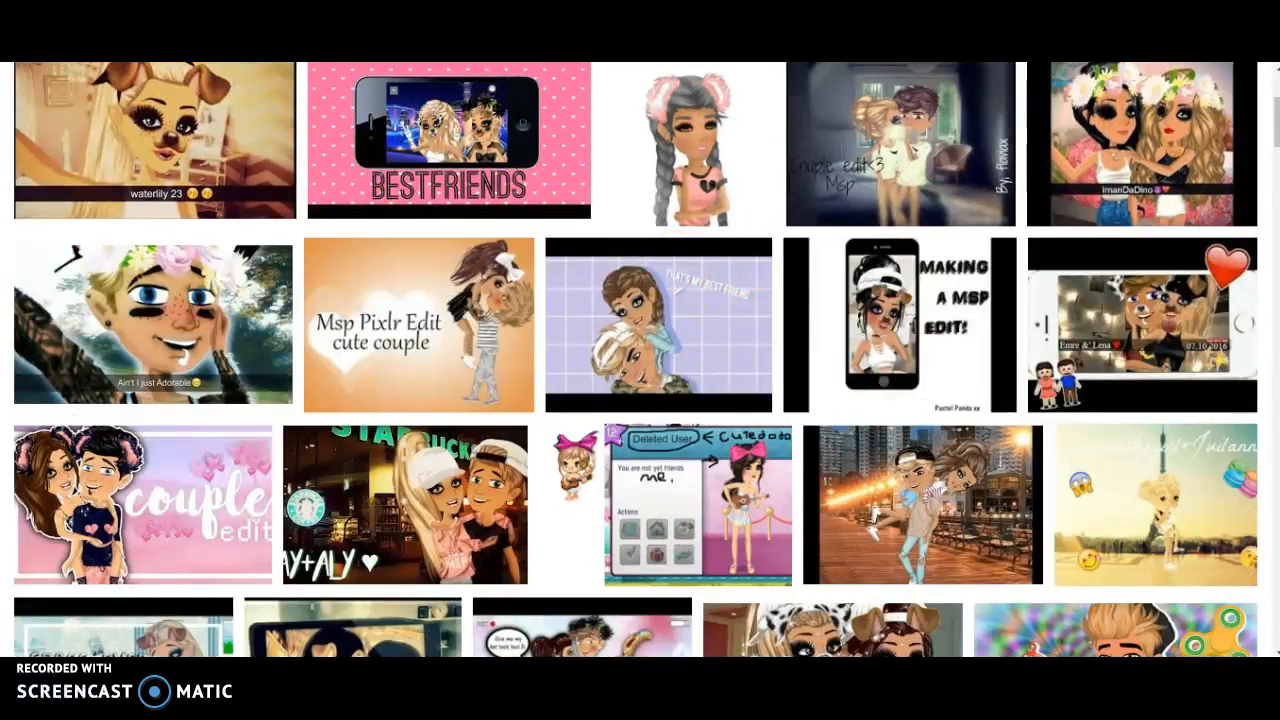
{"action": "scroll", "coordinate": [636, 360], "scroll_direction": "down", "scroll_amount": 5}
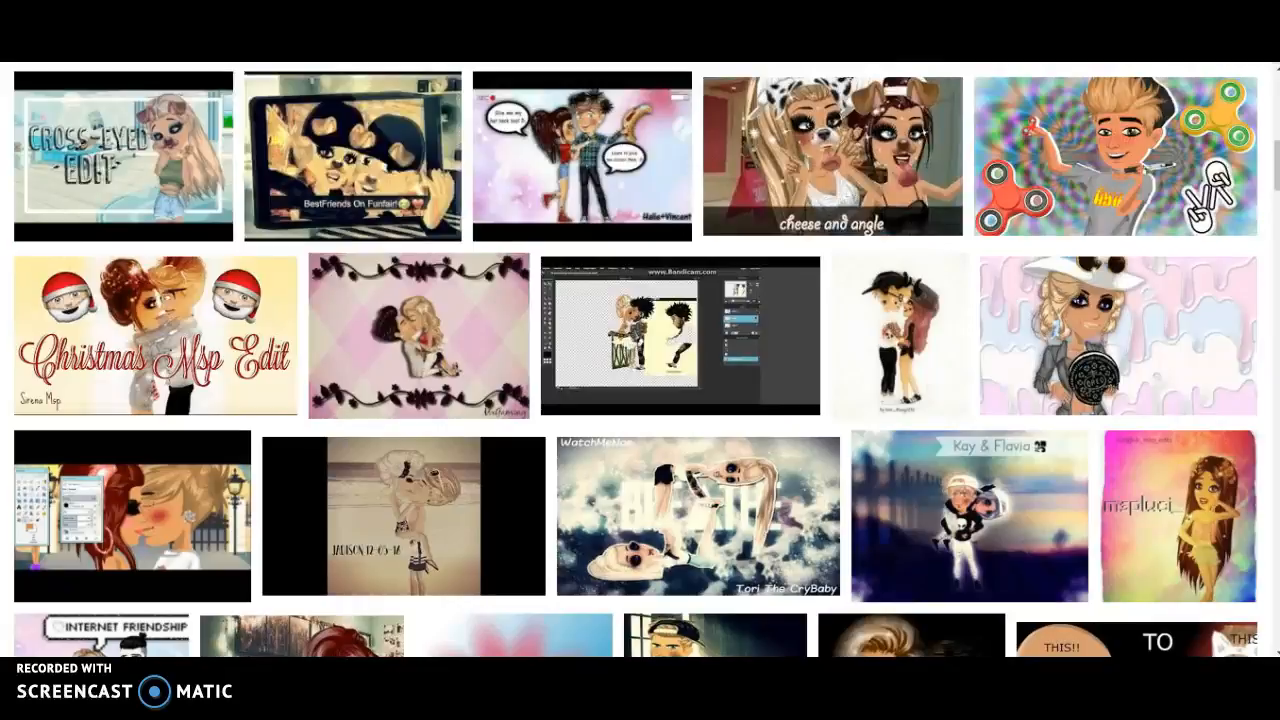
{"action": "scroll", "coordinate": [636, 360], "scroll_direction": "up", "scroll_amount": 1}
{"action": "scroll", "coordinate": [636, 360], "scroll_direction": "up", "scroll_amount": 10}
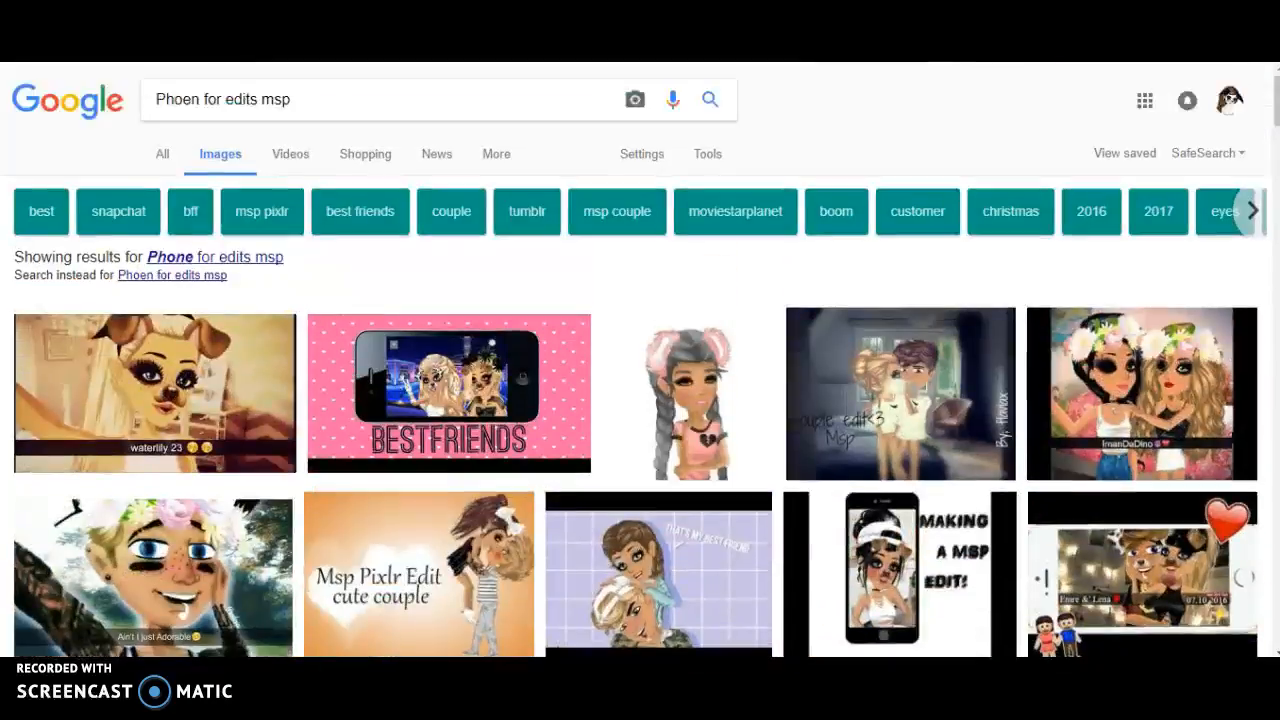
{"action": "left_click", "coordinate": [127, 219]}
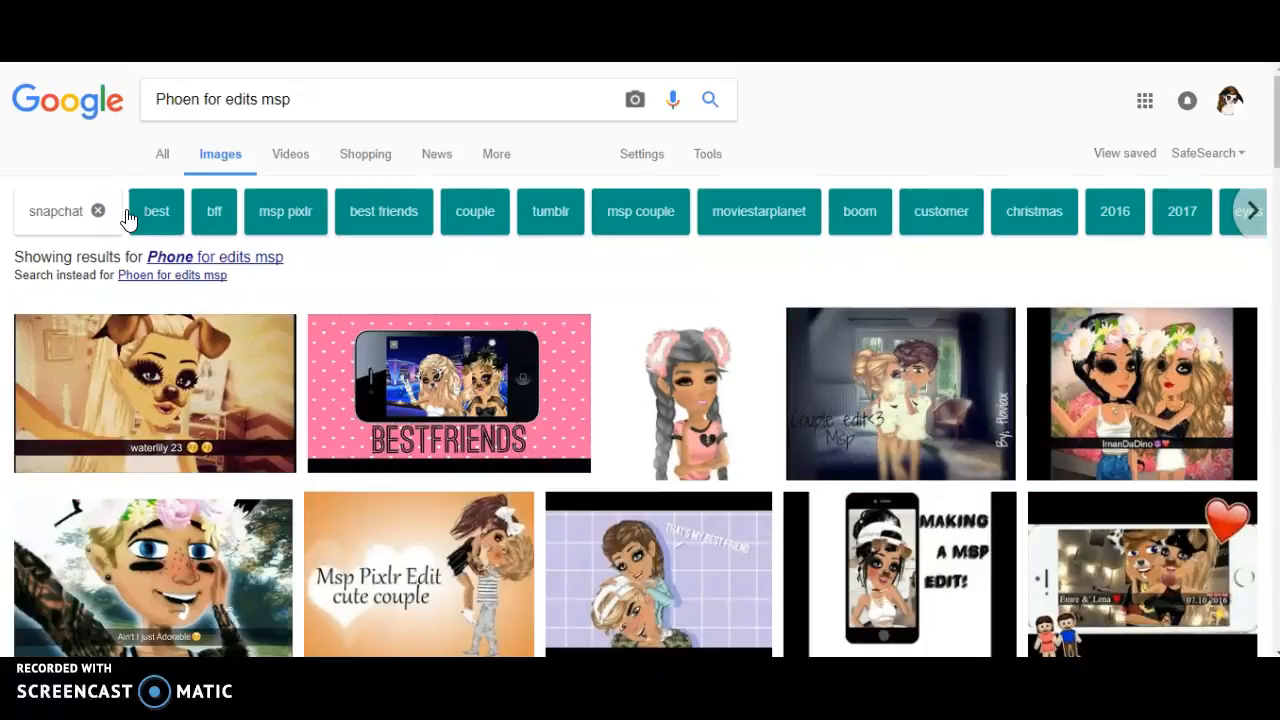
Step: Search for 'phone', then refine the query to 'phone for msp edits'
{"action": "left_click", "coordinate": [493, 113]}
{"action": "double_click", "coordinate": [481, 92]}
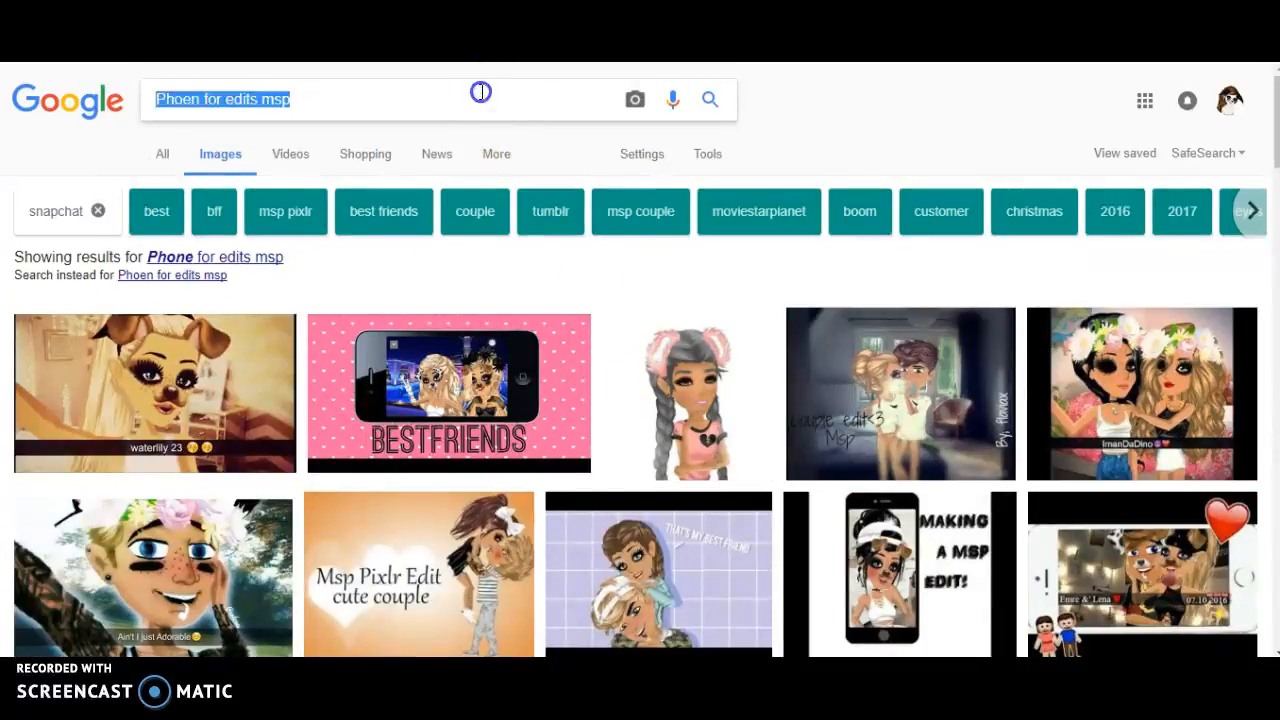
{"action": "key", "text": "BackSpace"}
{"action": "type", "text": "phone"}
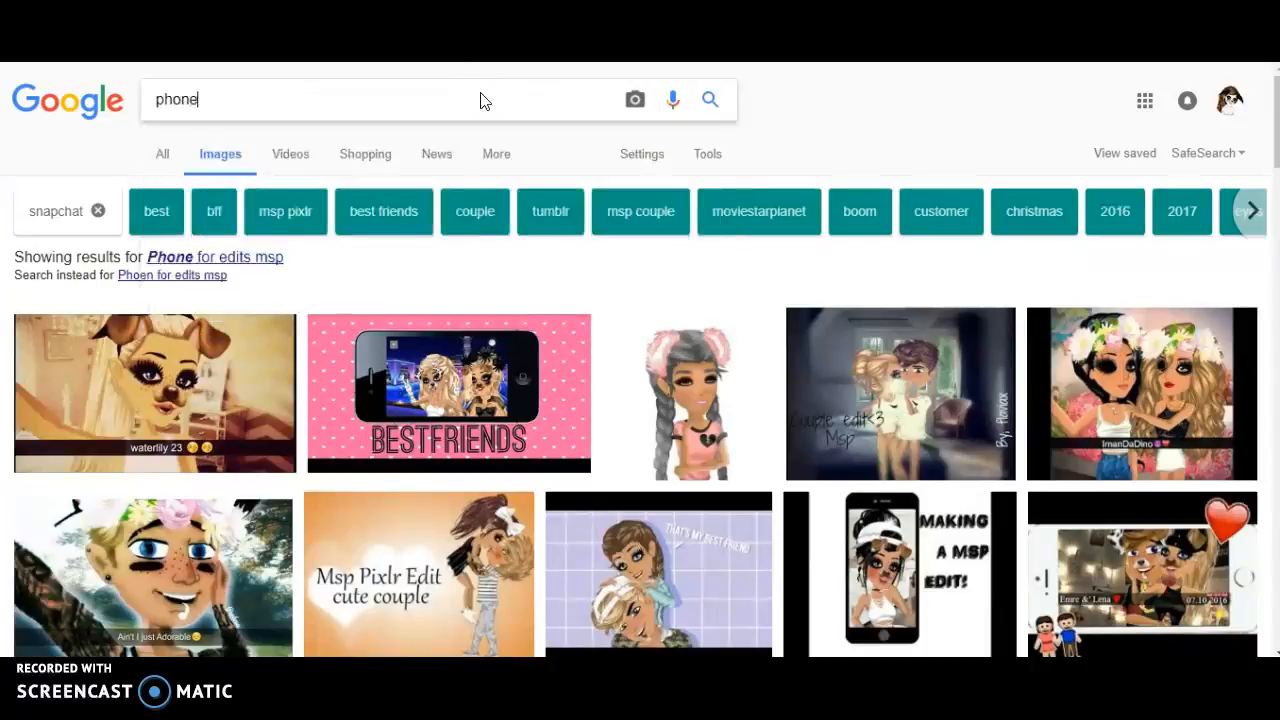
{"action": "key", "text": "Return"}
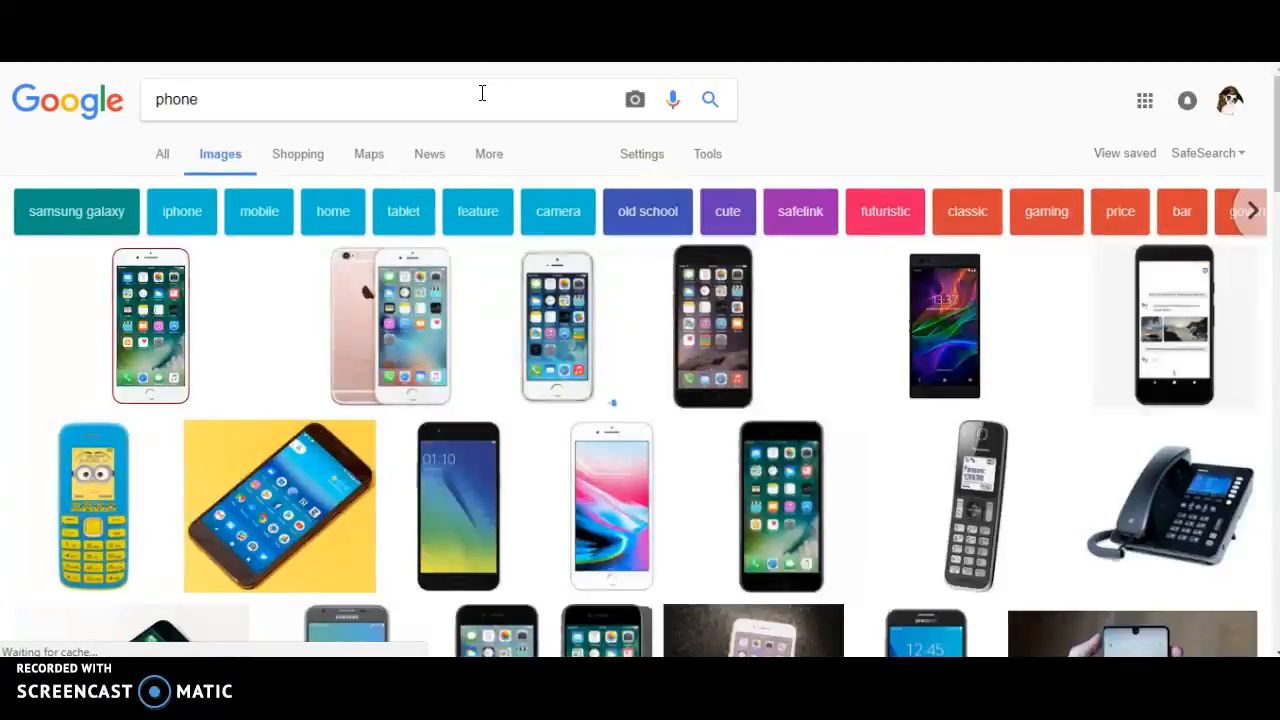
{"action": "left_click", "coordinate": [463, 114]}
{"action": "type", "text": "for msp"}
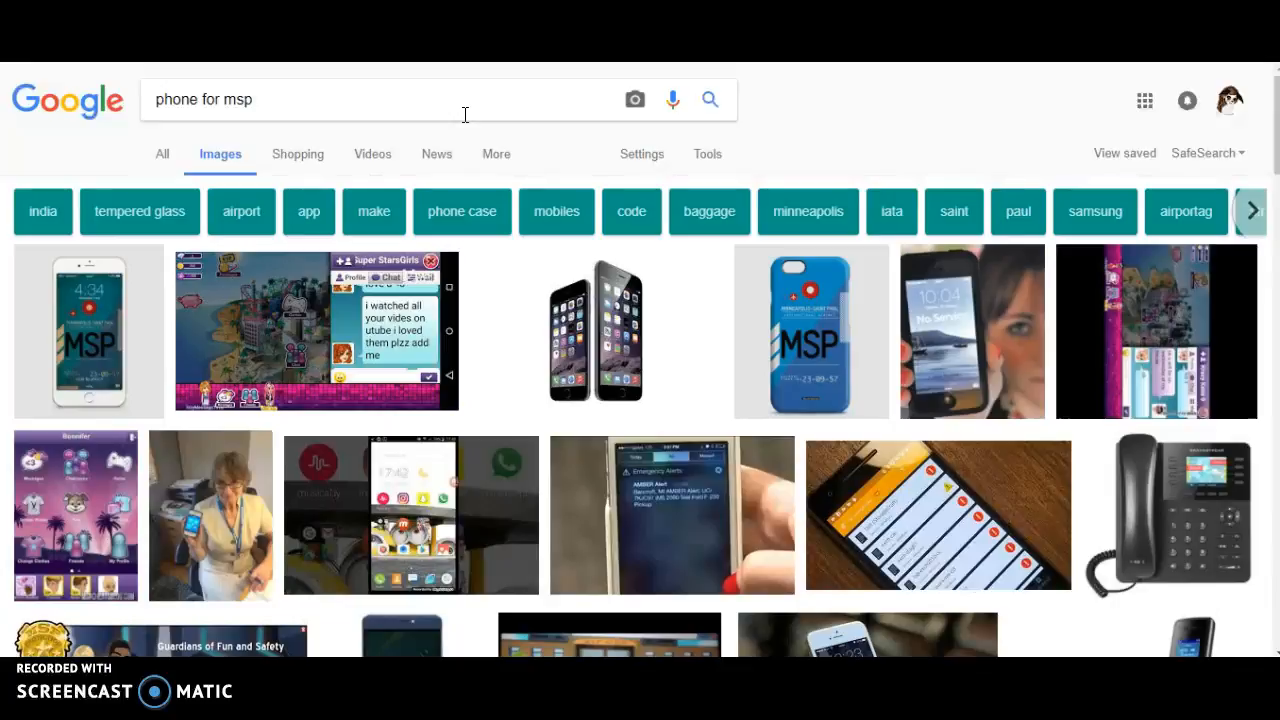
{"action": "left_click", "coordinate": [465, 114]}
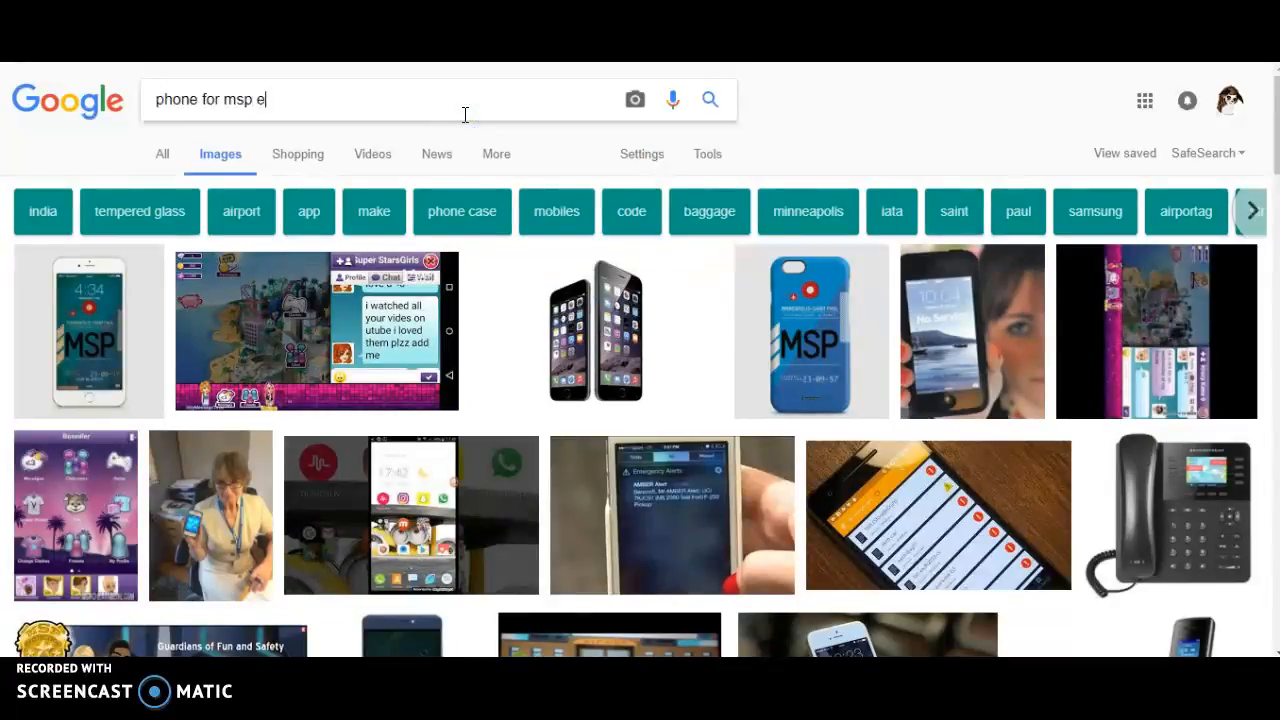
{"action": "key", "text": "Return"}
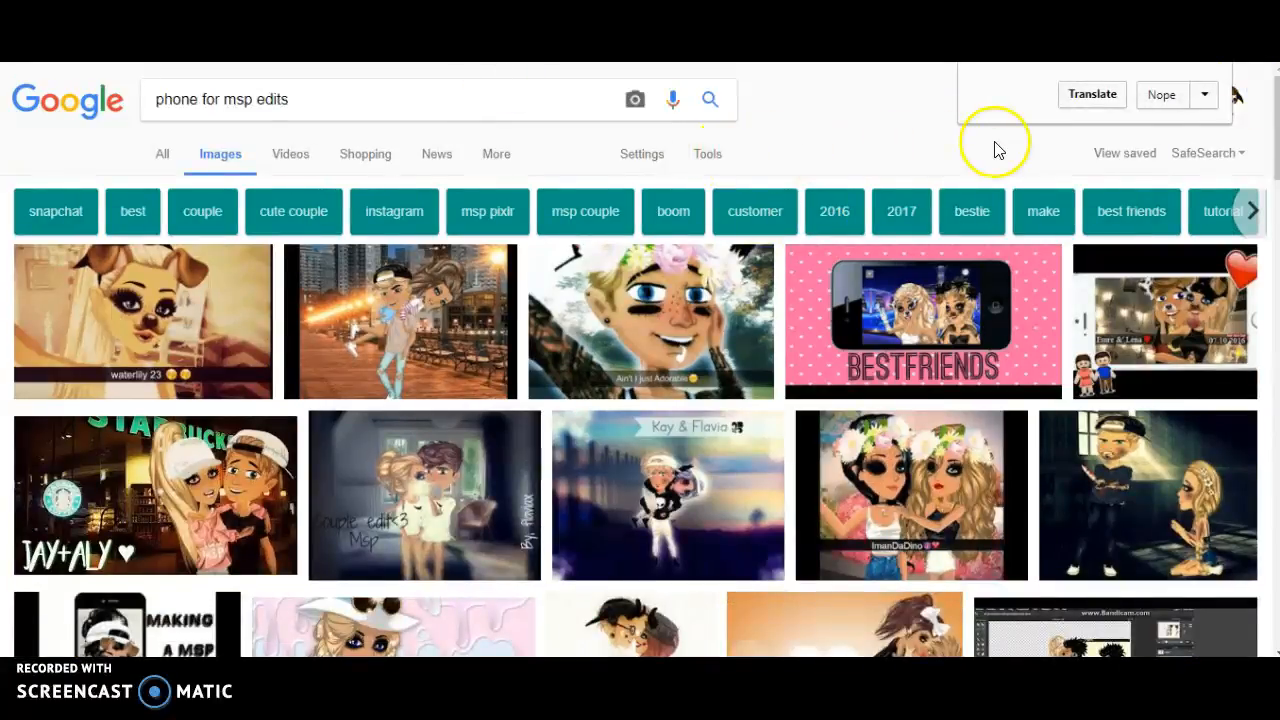
Step: Scroll through the phone results and open the iPhone image's web page
{"action": "scroll", "coordinate": [1252, 258], "scroll_direction": "down", "scroll_amount": 5}
{"action": "scroll", "coordinate": [1252, 258], "scroll_direction": "down", "scroll_amount": 10}
{"action": "scroll", "coordinate": [1198, 389], "scroll_direction": "down", "scroll_amount": 7}
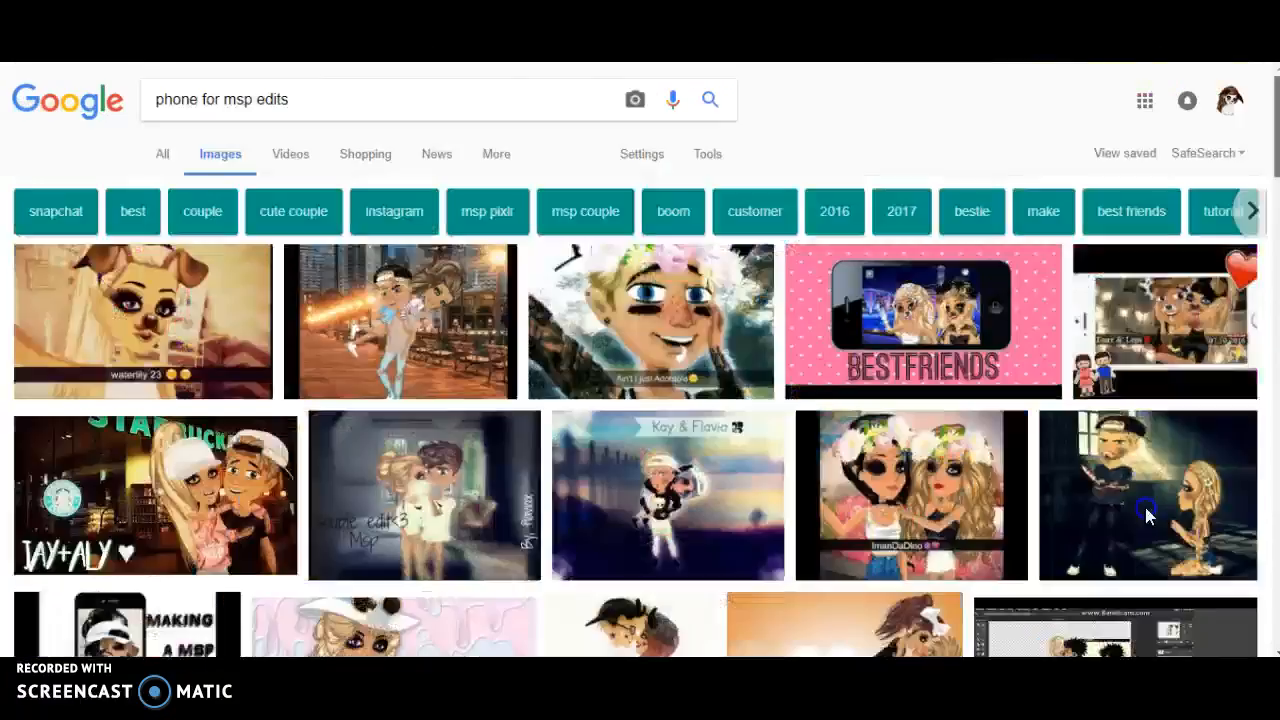
{"action": "scroll", "coordinate": [1146, 513], "scroll_direction": "down", "scroll_amount": 15}
{"action": "scroll", "coordinate": [1210, 555], "scroll_direction": "down", "scroll_amount": 5}
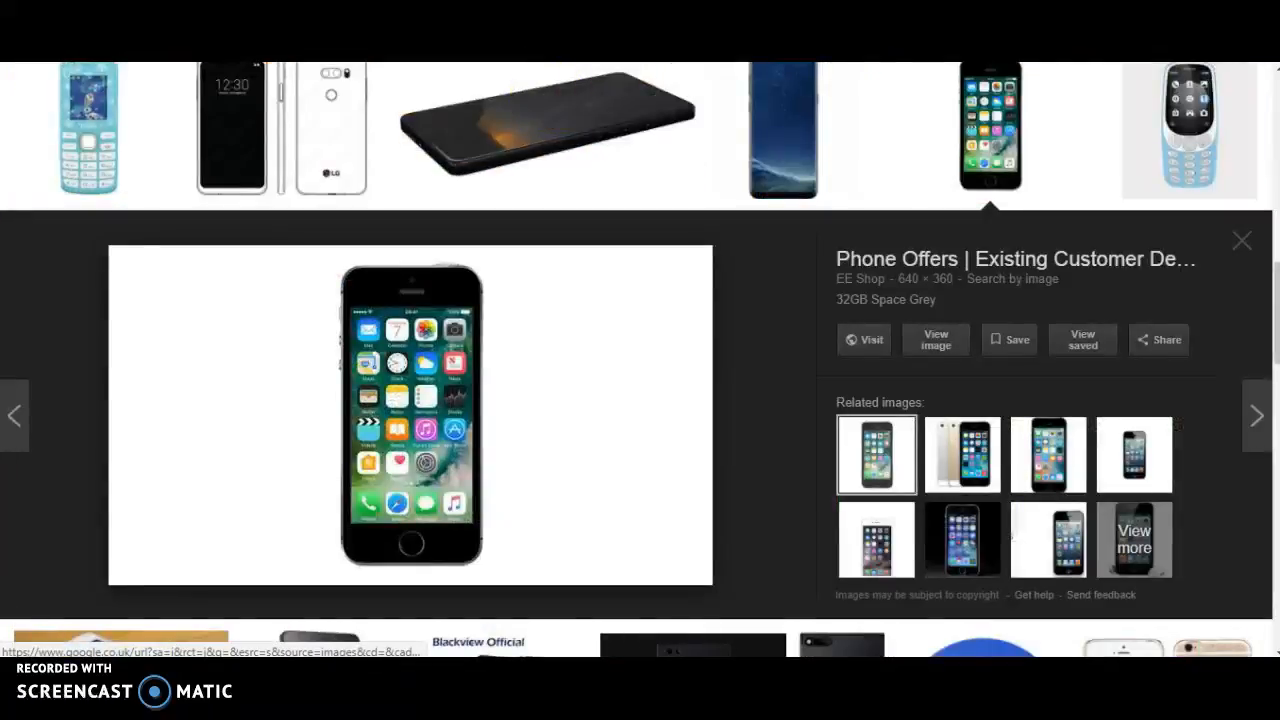
{"action": "left_click", "coordinate": [411, 415]}
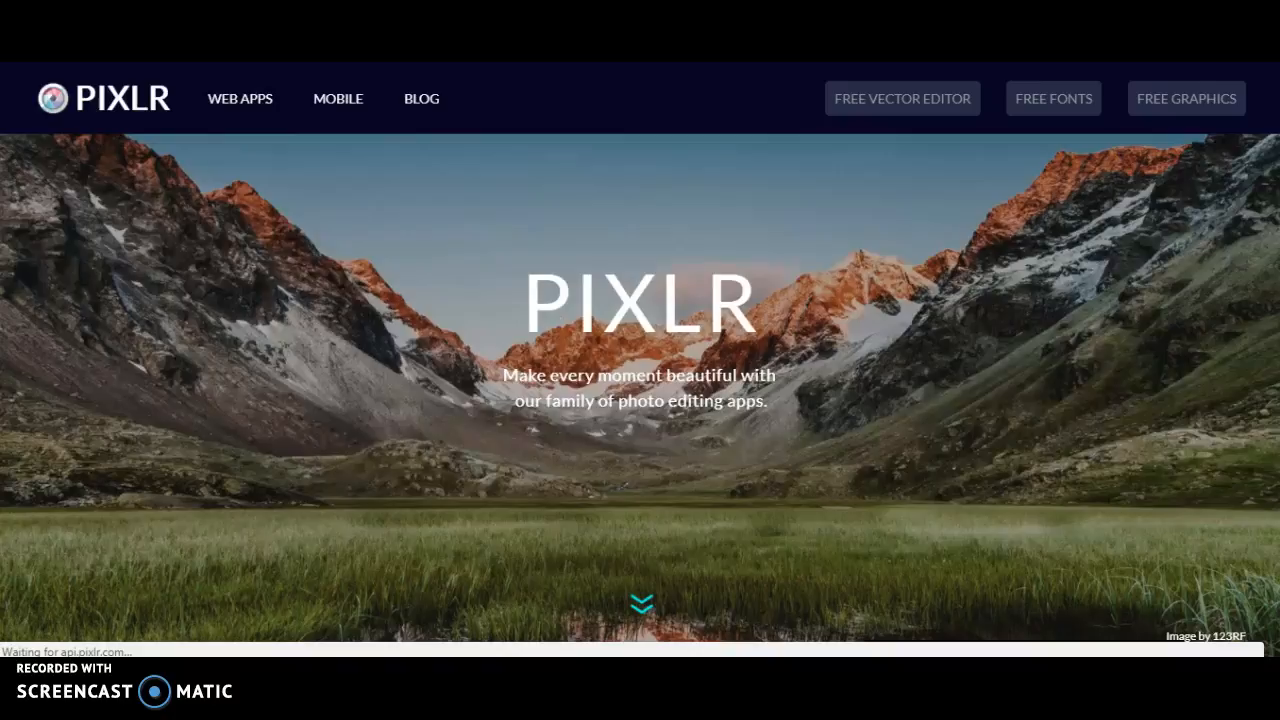
Step: Create a new transparent 1920×1080 (Movie 1080p preset) image in Pixlr Editor
{"action": "key", "text": "super+c"}
{"action": "left_click_drag", "start_coordinate": [1278, 190], "coordinate": [1272, 326]}
{"action": "key", "text": "super+c"}
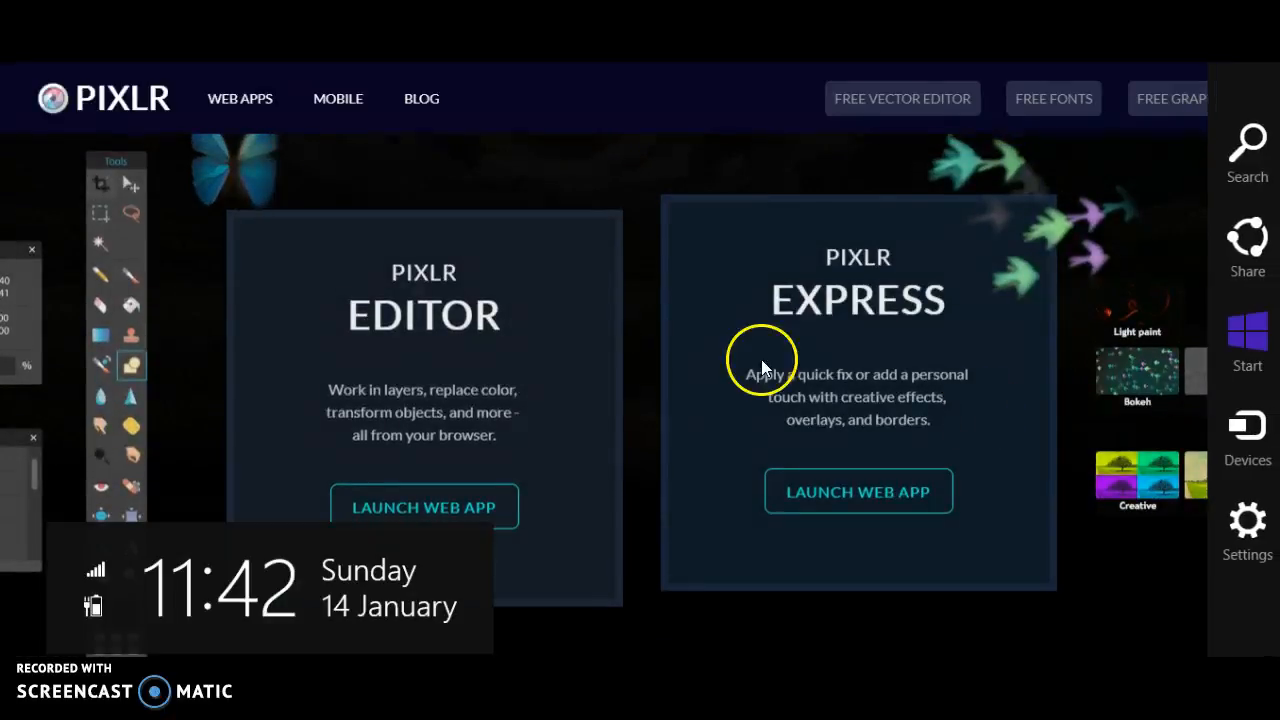
{"action": "left_click", "coordinate": [475, 490]}
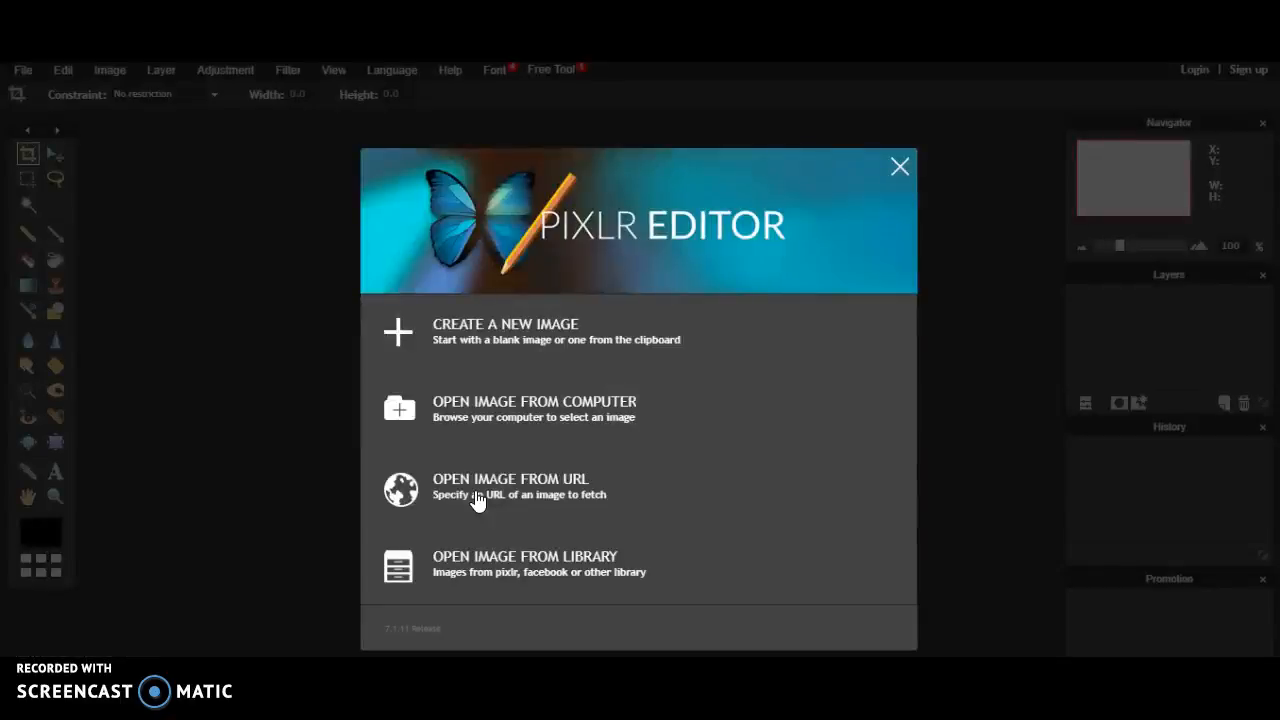
{"action": "left_click", "coordinate": [500, 316]}
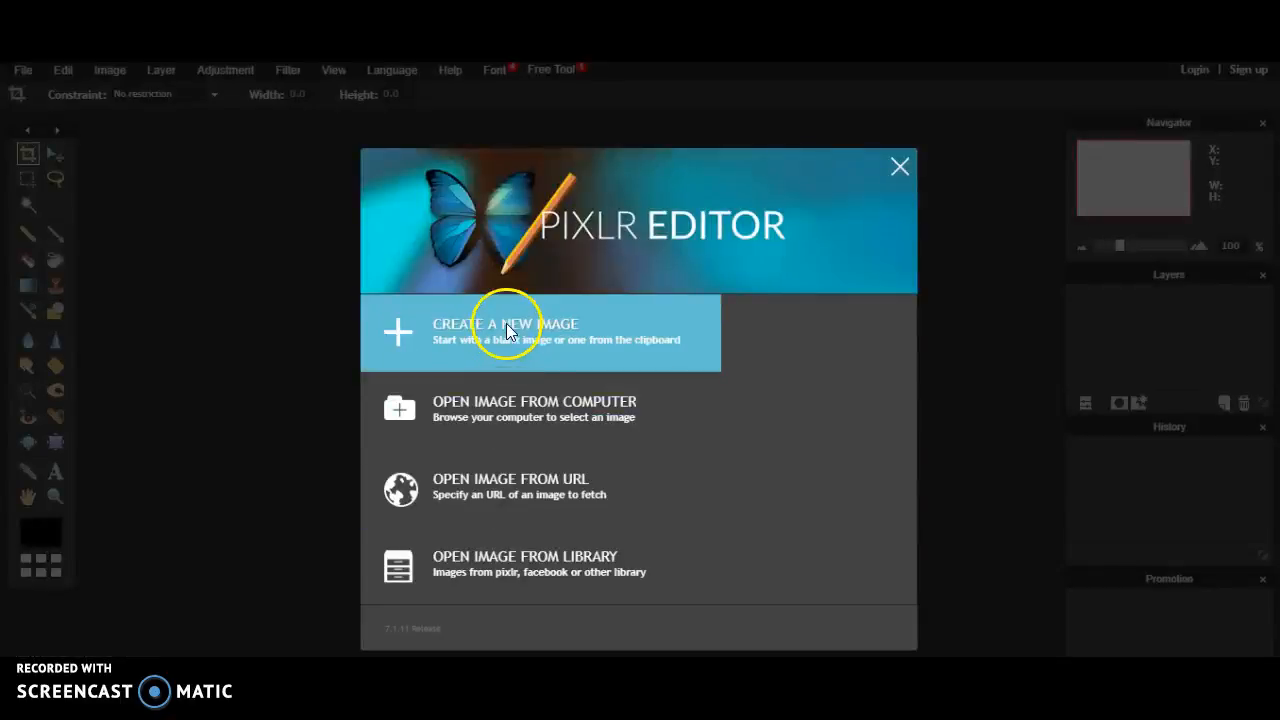
{"action": "left_click", "coordinate": [590, 410]}
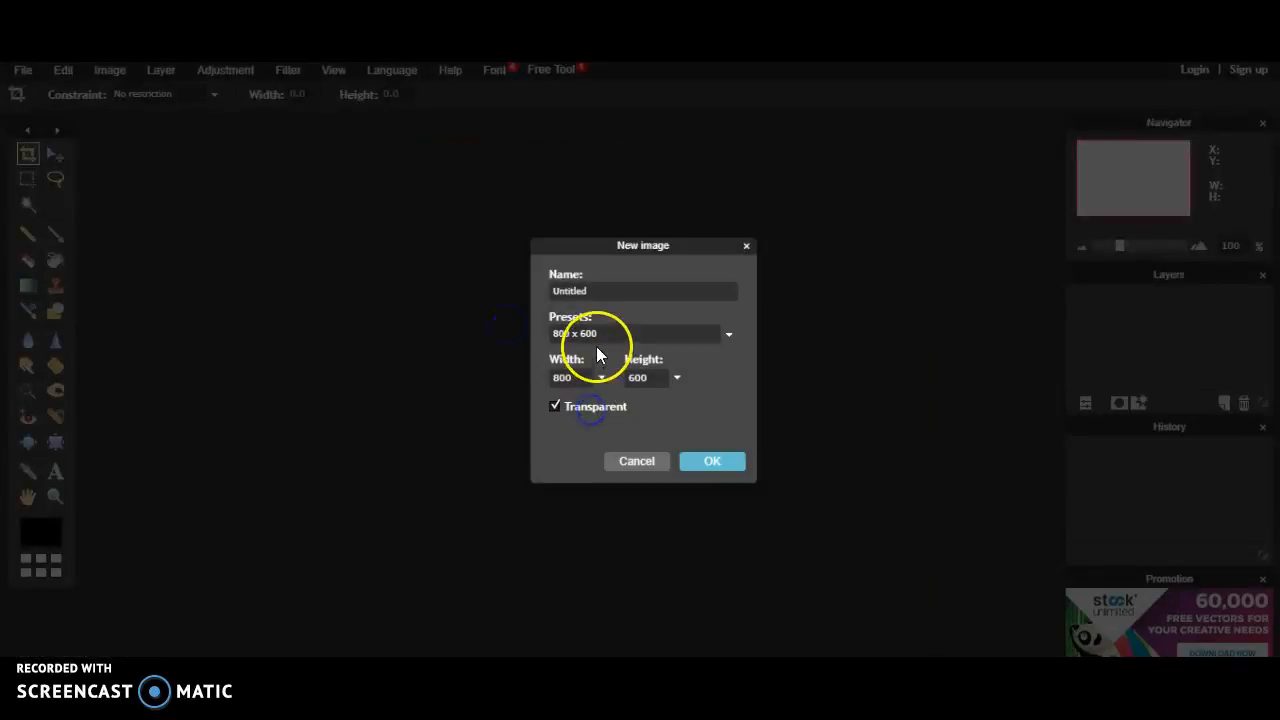
{"action": "left_click", "coordinate": [596, 334]}
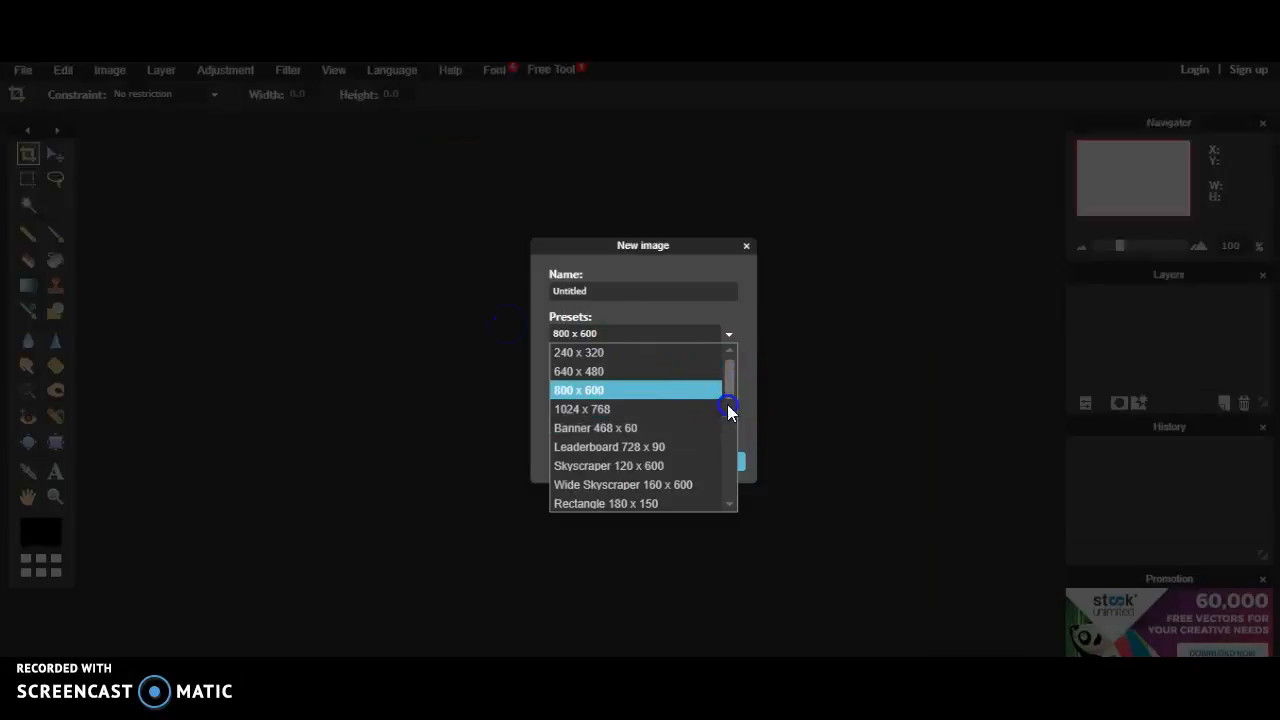
{"action": "left_click_drag", "start_coordinate": [726, 409], "coordinate": [718, 514]}
{"action": "left_click", "coordinate": [714, 504]}
{"action": "left_click", "coordinate": [723, 462]}
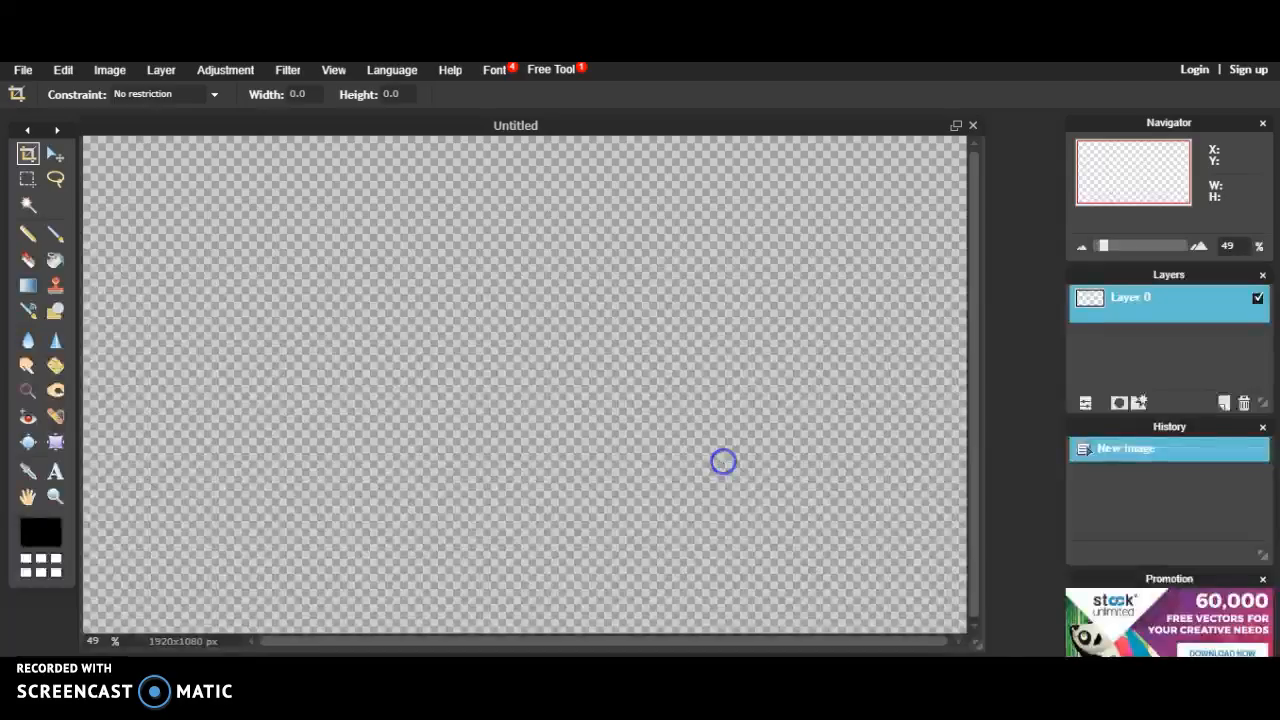
Step: Choose Open image as layer and browse into the Bandicam folder
{"action": "left_click", "coordinate": [161, 69]}
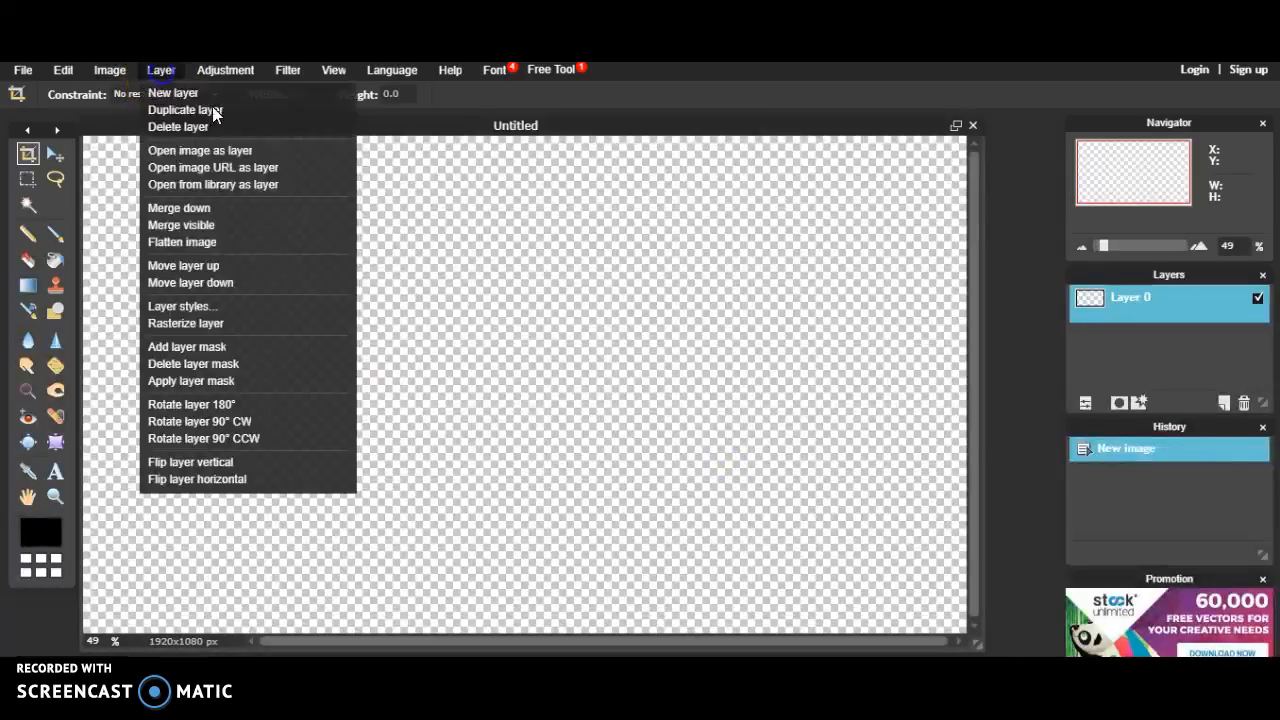
{"action": "left_click", "coordinate": [226, 162]}
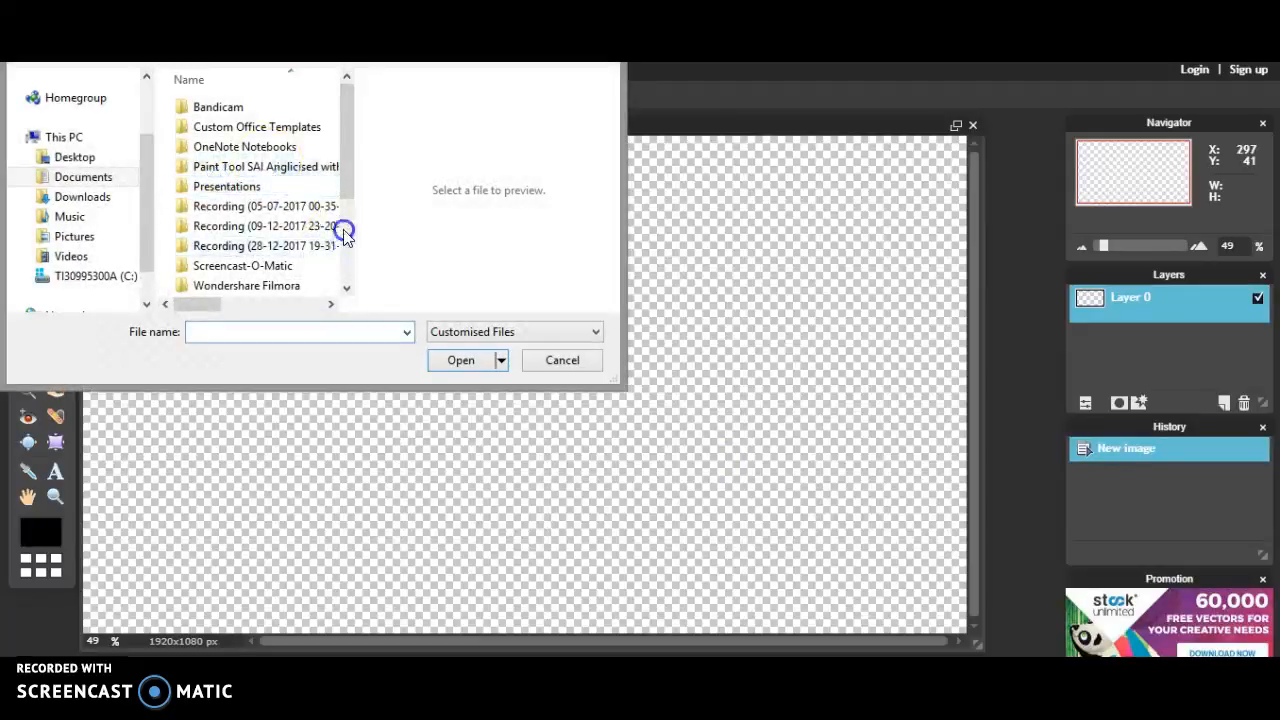
{"action": "mouse_move", "coordinate": [343, 171]}
{"action": "left_mouse_down"}
{"action": "mouse_move", "coordinate": [330, 285]}
{"action": "mouse_move", "coordinate": [320, 171]}
{"action": "left_mouse_up"}
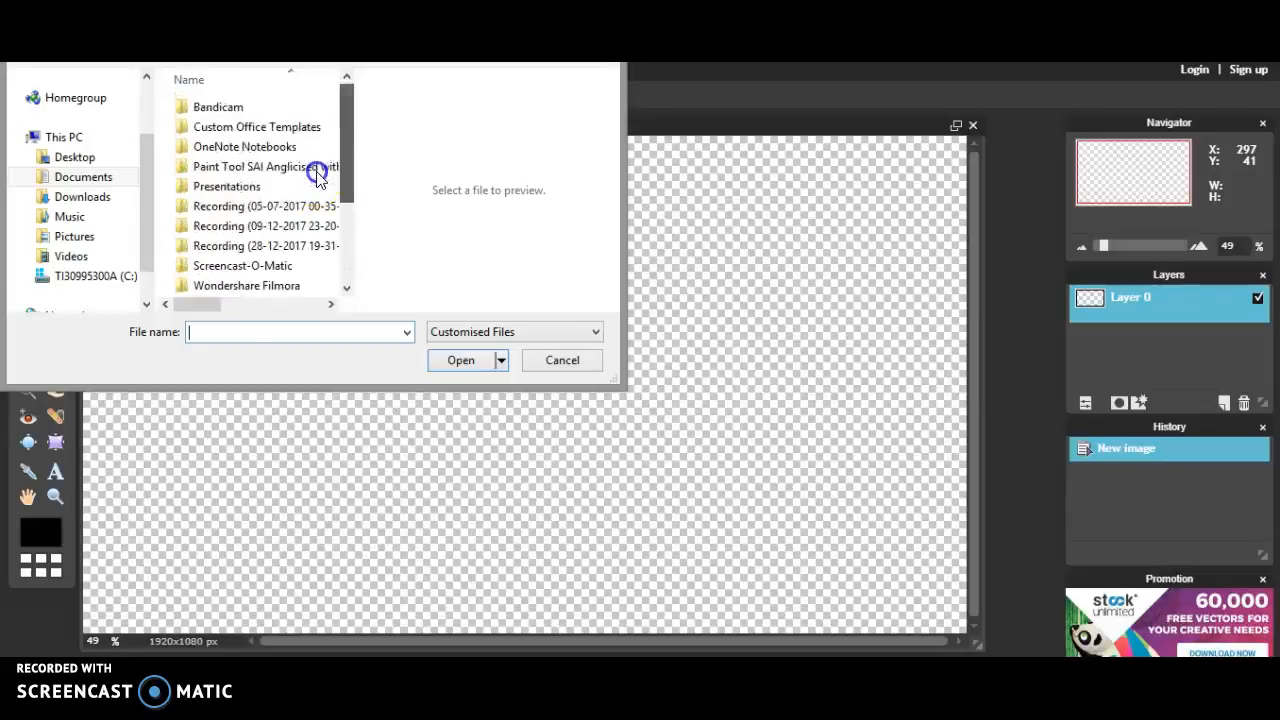
{"action": "left_click", "coordinate": [321, 109]}
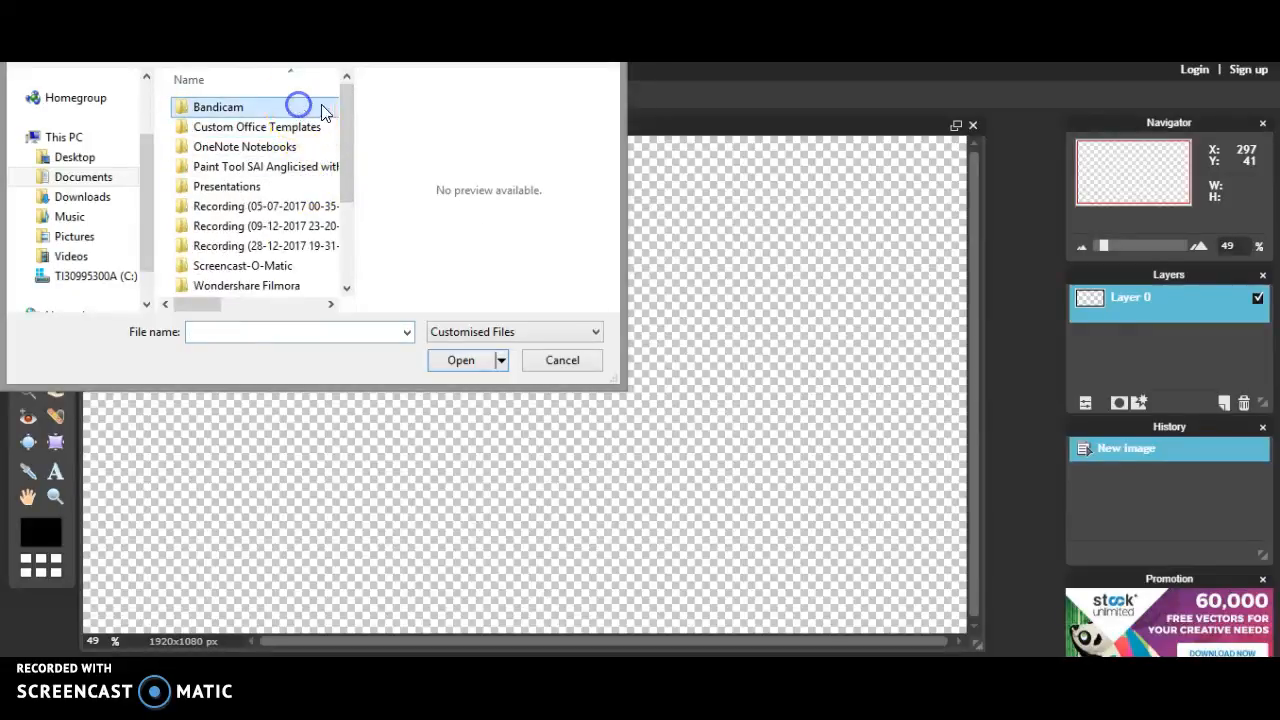
{"action": "double_click", "coordinate": [314, 114]}
{"action": "left_click_drag", "start_coordinate": [314, 114], "coordinate": [330, 290]}
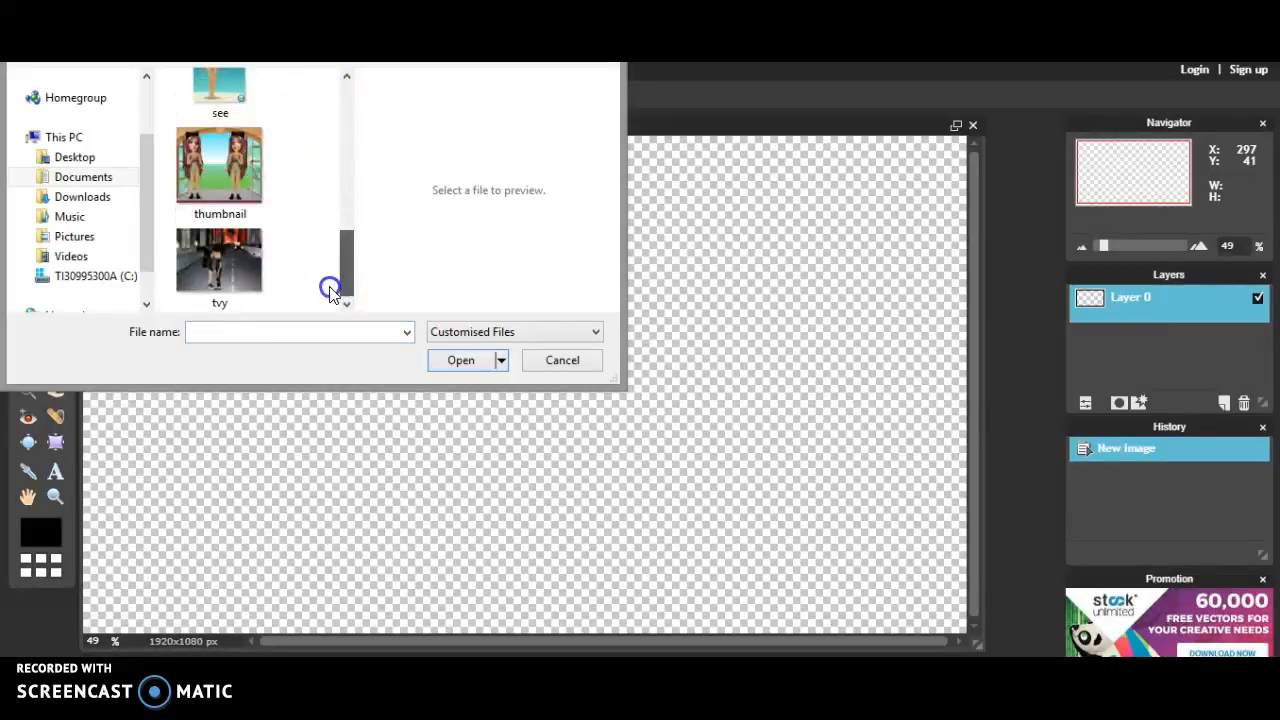
{"action": "mouse_move", "coordinate": [338, 243]}
{"action": "left_mouse_down"}
{"action": "mouse_move", "coordinate": [349, 214]}
{"action": "mouse_move", "coordinate": [340, 157]}
{"action": "mouse_move", "coordinate": [335, 252]}
{"action": "left_mouse_up"}
Step: Check the Documents and Pictures folders for the avatar image
{"action": "left_click", "coordinate": [75, 176]}
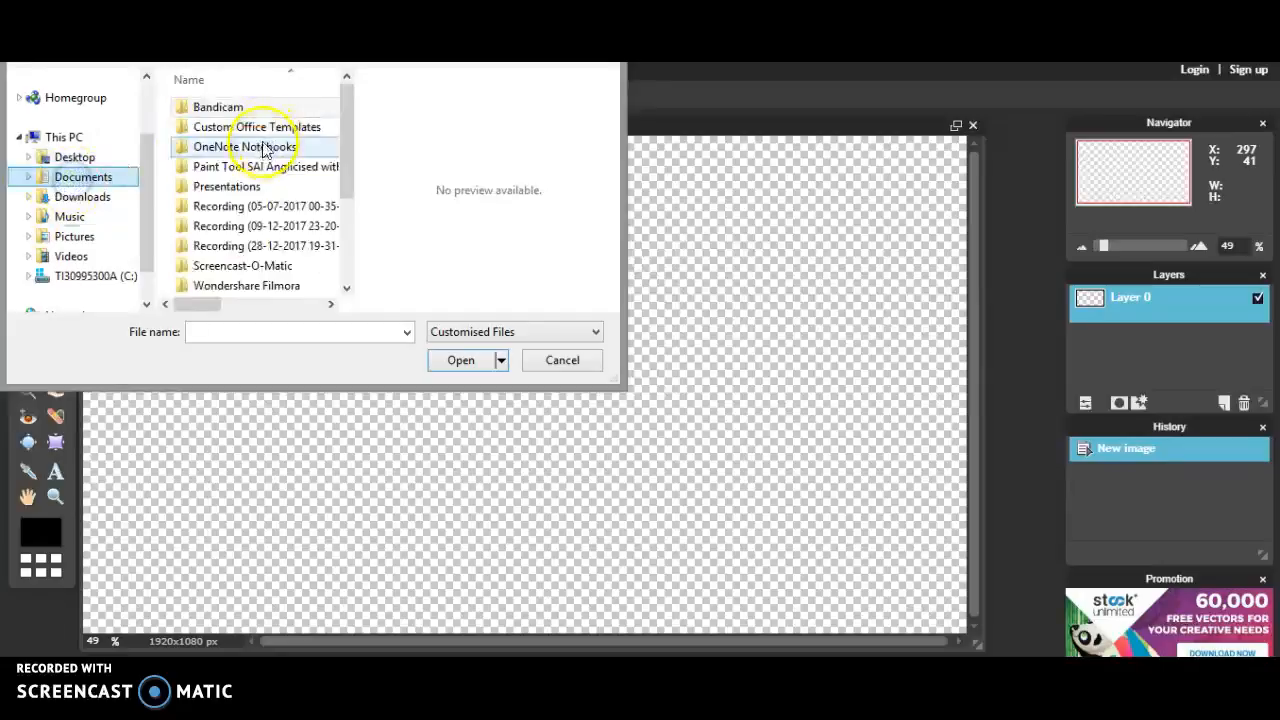
{"action": "left_click_drag", "start_coordinate": [349, 163], "coordinate": [330, 245]}
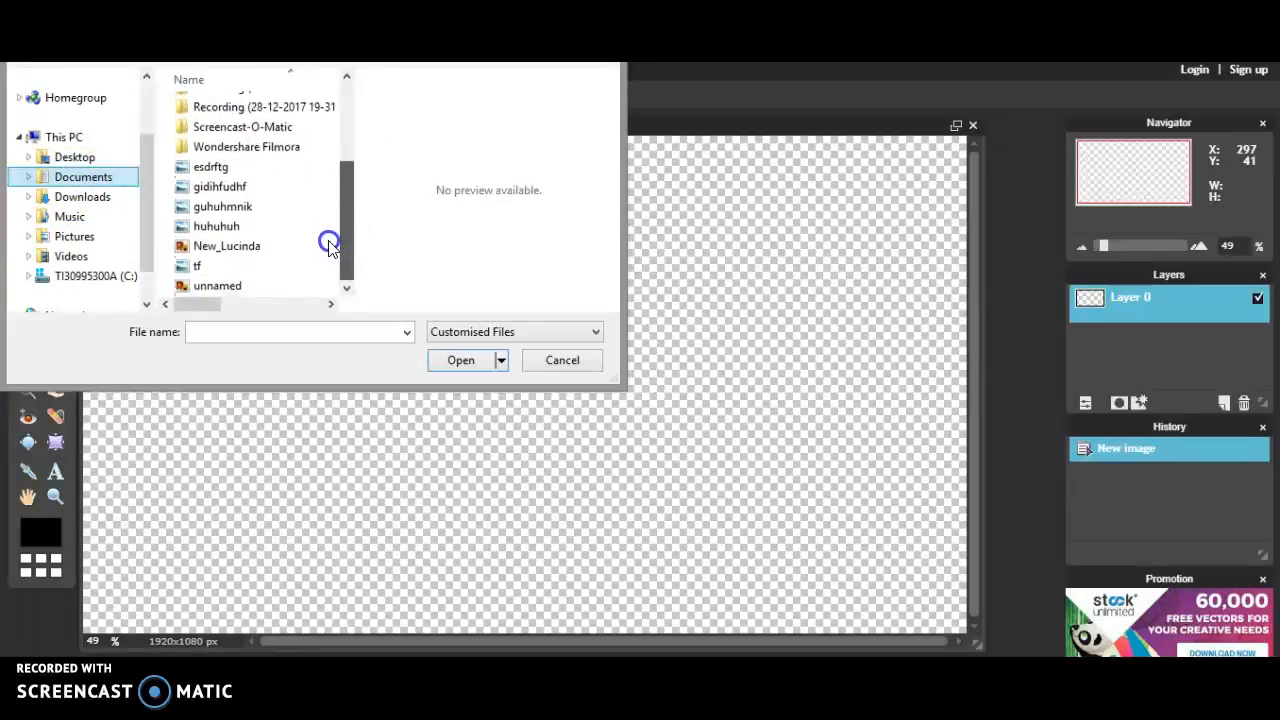
{"action": "left_click", "coordinate": [102, 236]}
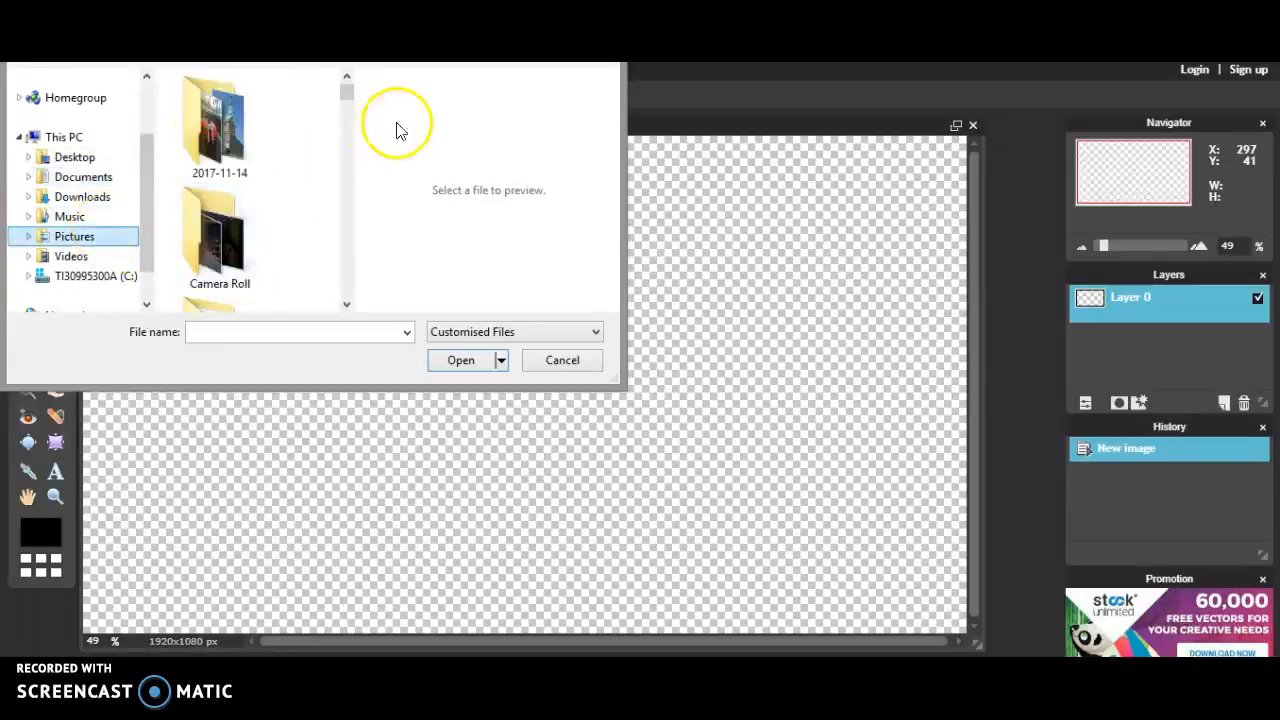
{"action": "left_click_drag", "start_coordinate": [349, 91], "coordinate": [355, 304]}
{"action": "left_click", "coordinate": [343, 107]}
{"action": "left_click_drag", "start_coordinate": [343, 106], "coordinate": [343, 114]}
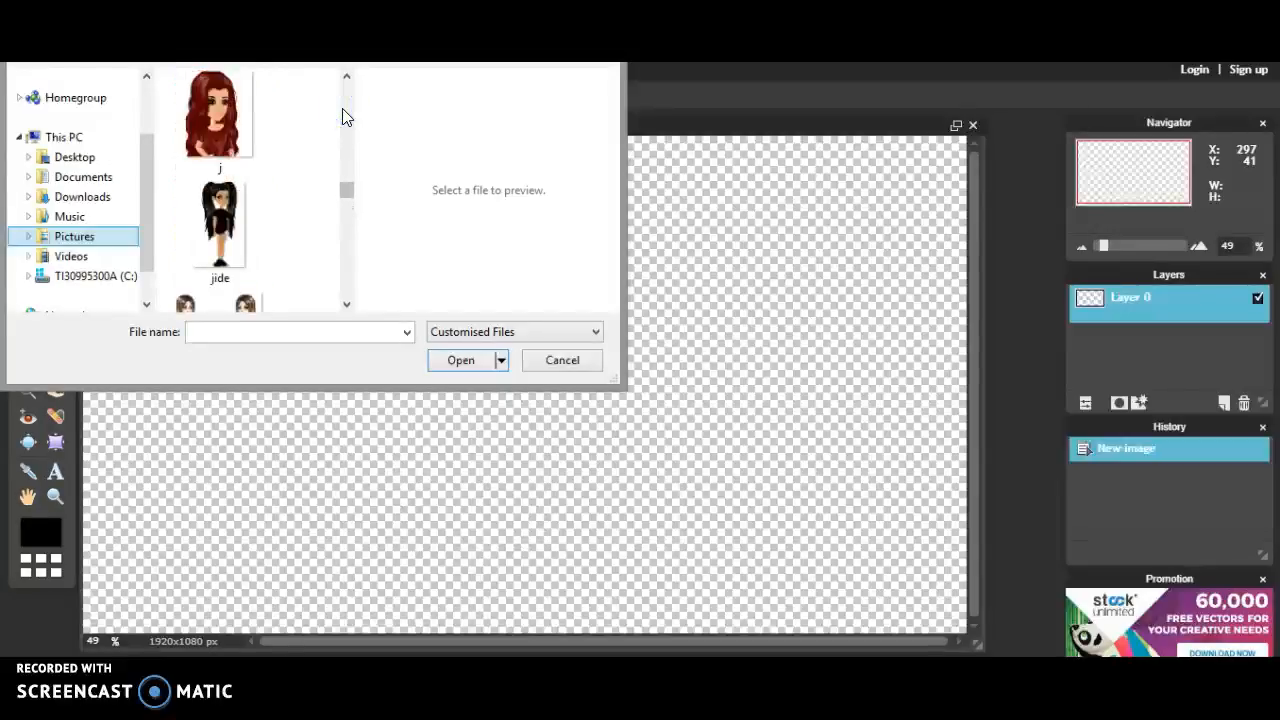
Step: Scroll through the Pictures thumbnails, then switch the dialog to the Downloads folder
{"action": "left_click", "coordinate": [342, 113]}
{"action": "left_click", "coordinate": [343, 109]}
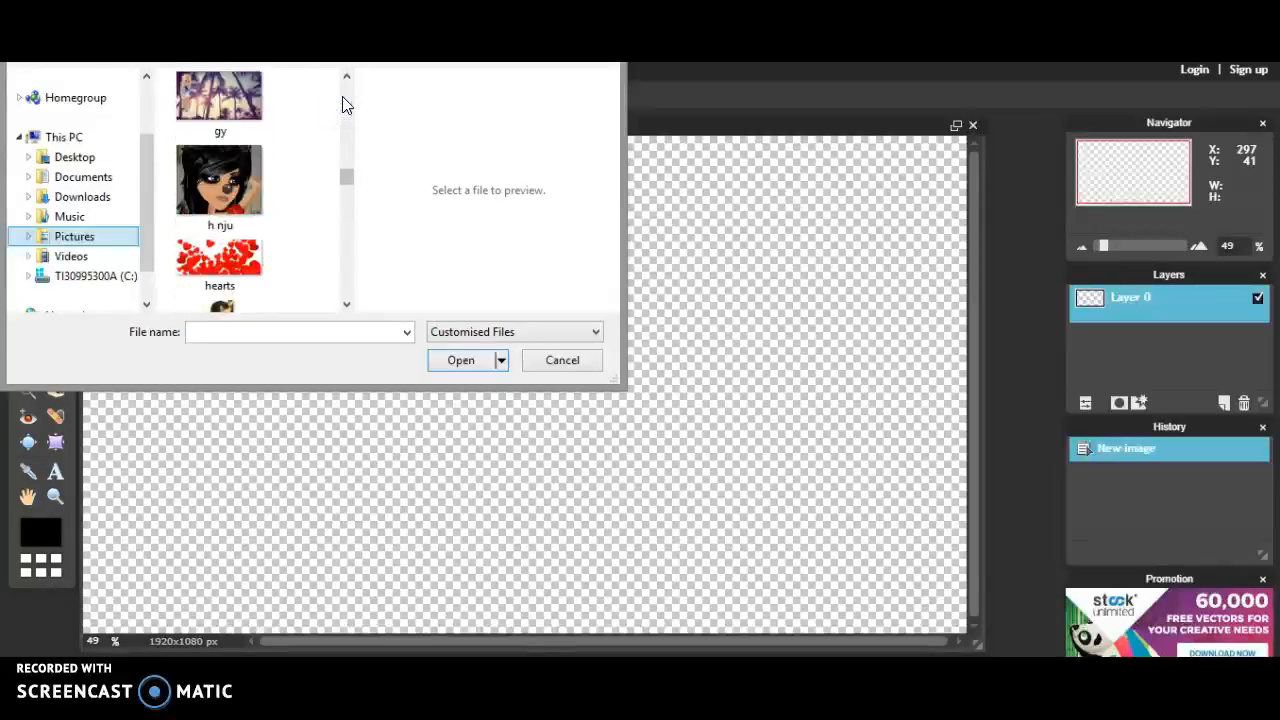
{"action": "left_click", "coordinate": [345, 225]}
{"action": "left_click", "coordinate": [338, 142]}
{"action": "left_click", "coordinate": [351, 87]}
{"action": "left_click", "coordinate": [351, 87]}
{"action": "left_click", "coordinate": [351, 87]}
{"action": "left_click", "coordinate": [352, 88]}
{"action": "left_click", "coordinate": [352, 89]}
{"action": "left_click", "coordinate": [349, 192]}
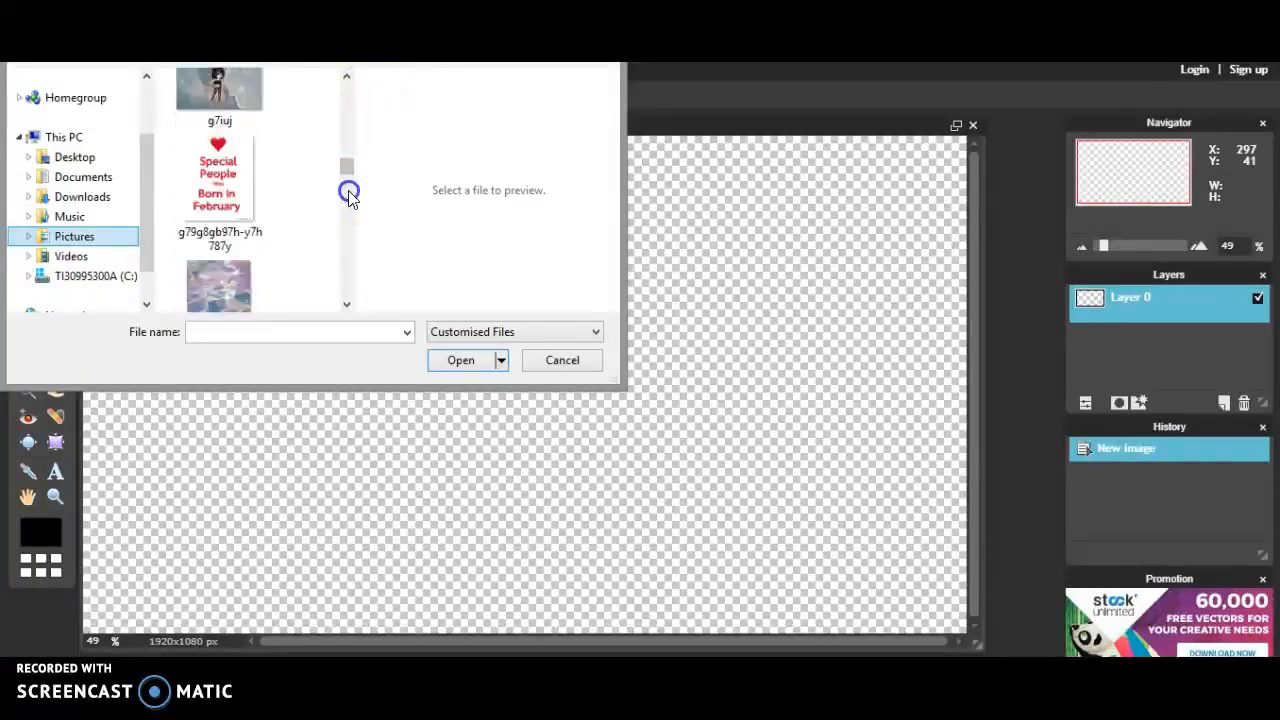
{"action": "left_click", "coordinate": [346, 114]}
{"action": "left_click", "coordinate": [345, 120]}
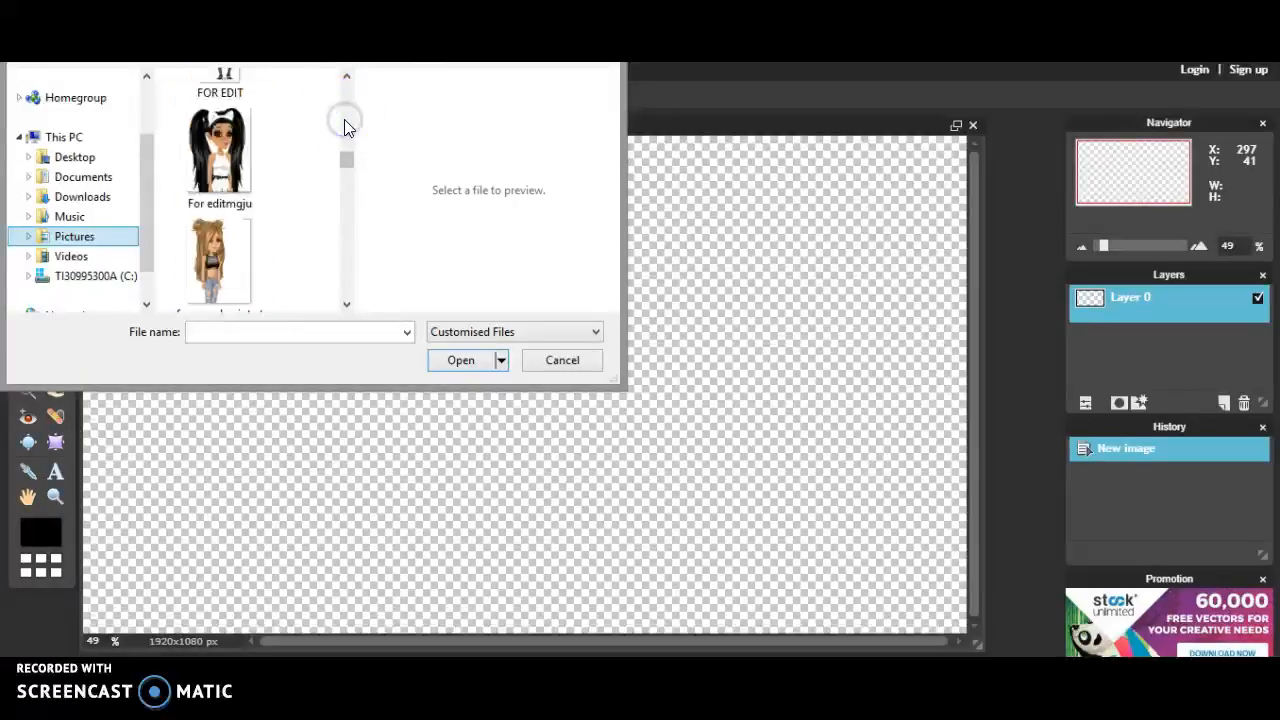
{"action": "left_click", "coordinate": [344, 119]}
{"action": "left_click", "coordinate": [344, 120]}
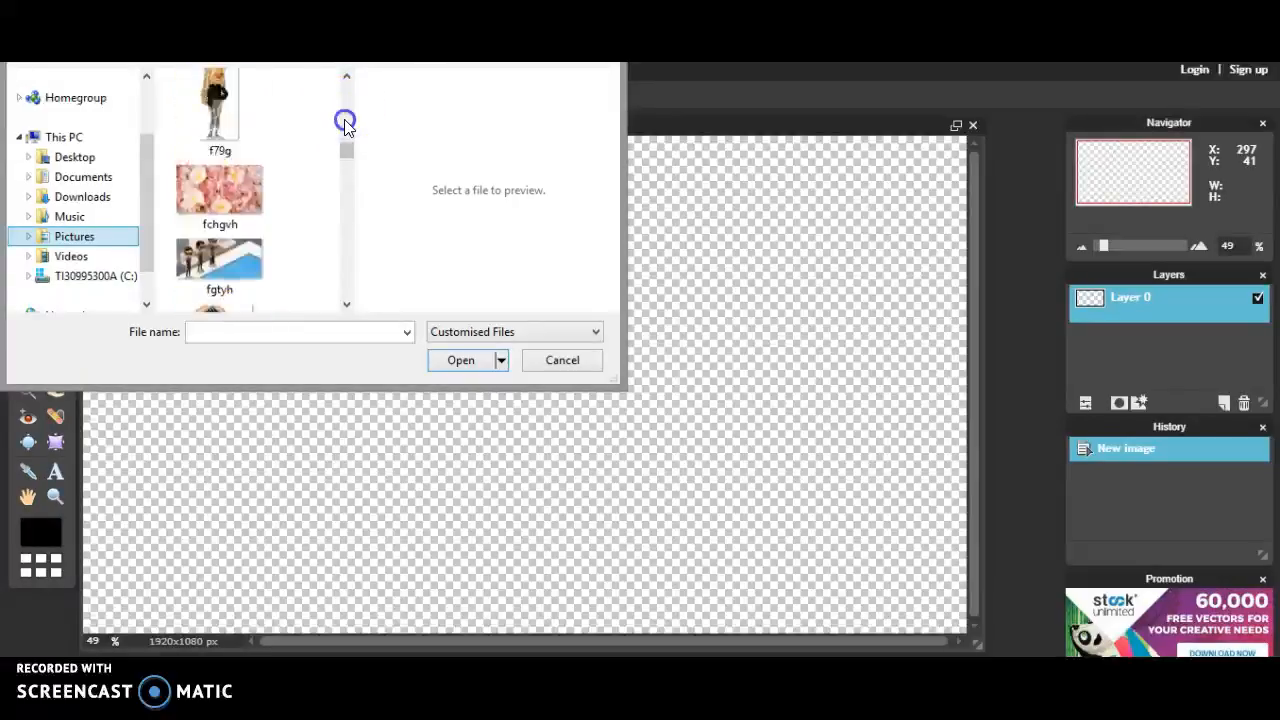
{"action": "left_click", "coordinate": [346, 124]}
{"action": "left_click", "coordinate": [346, 125]}
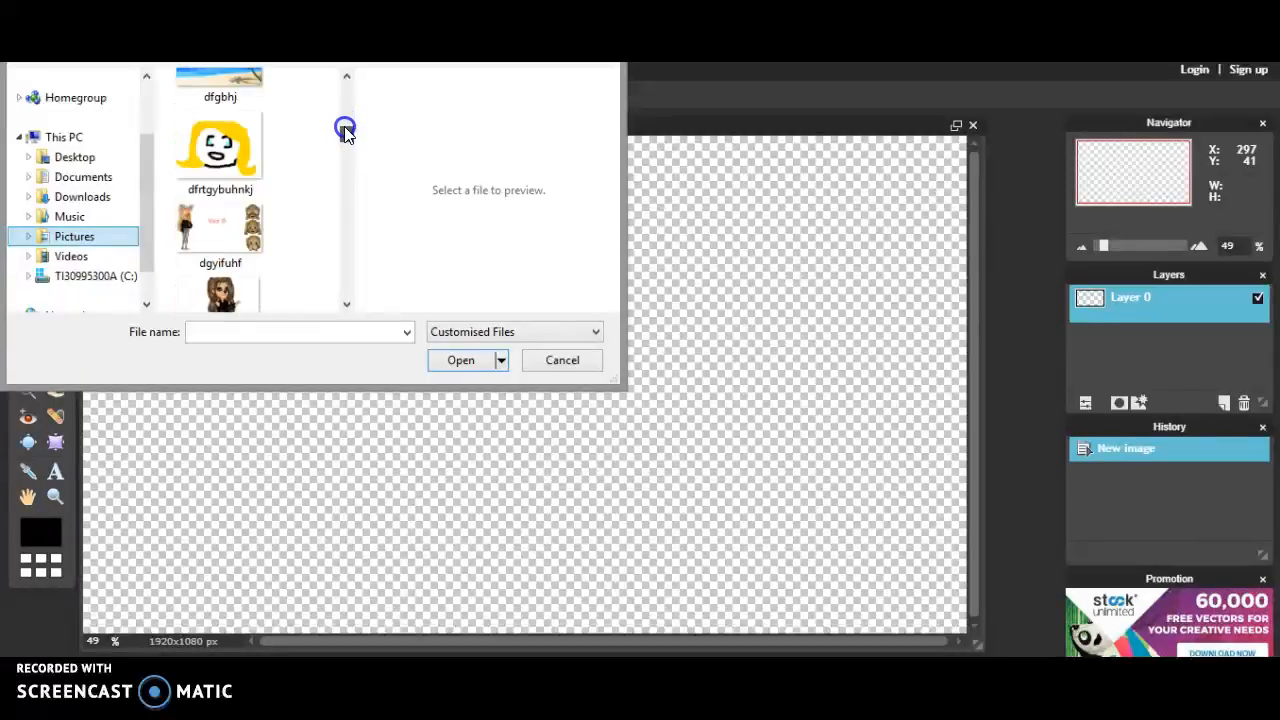
{"action": "left_click", "coordinate": [345, 125]}
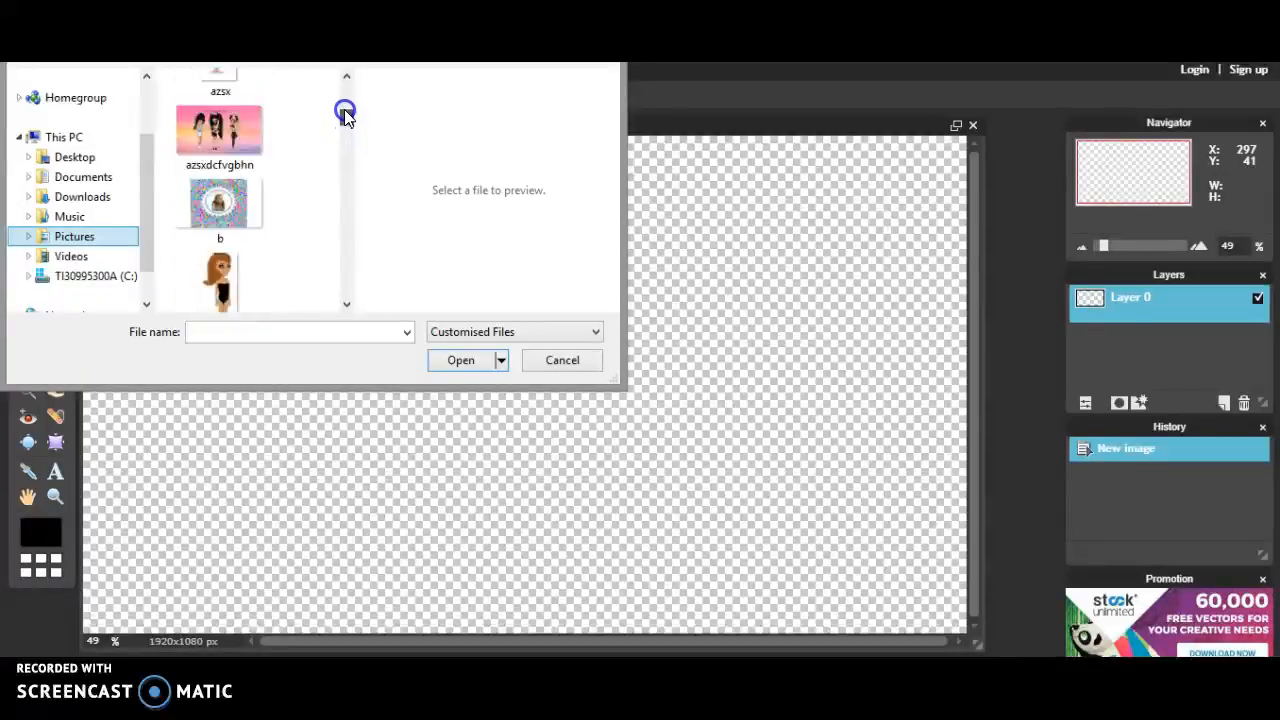
{"action": "mouse_move", "coordinate": [345, 102]}
{"action": "left_mouse_down"}
{"action": "mouse_move", "coordinate": [346, 64]}
{"action": "mouse_move", "coordinate": [346, 90]}
{"action": "left_mouse_up"}
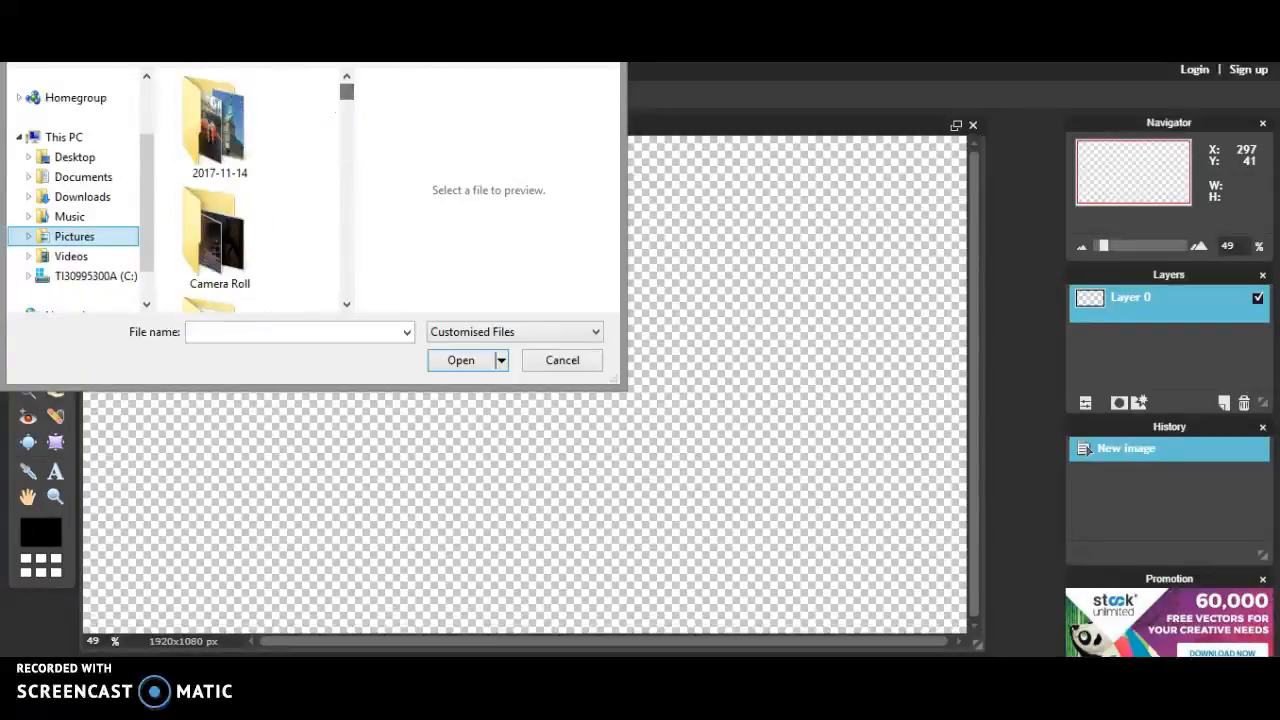
{"action": "left_click", "coordinate": [82, 197]}
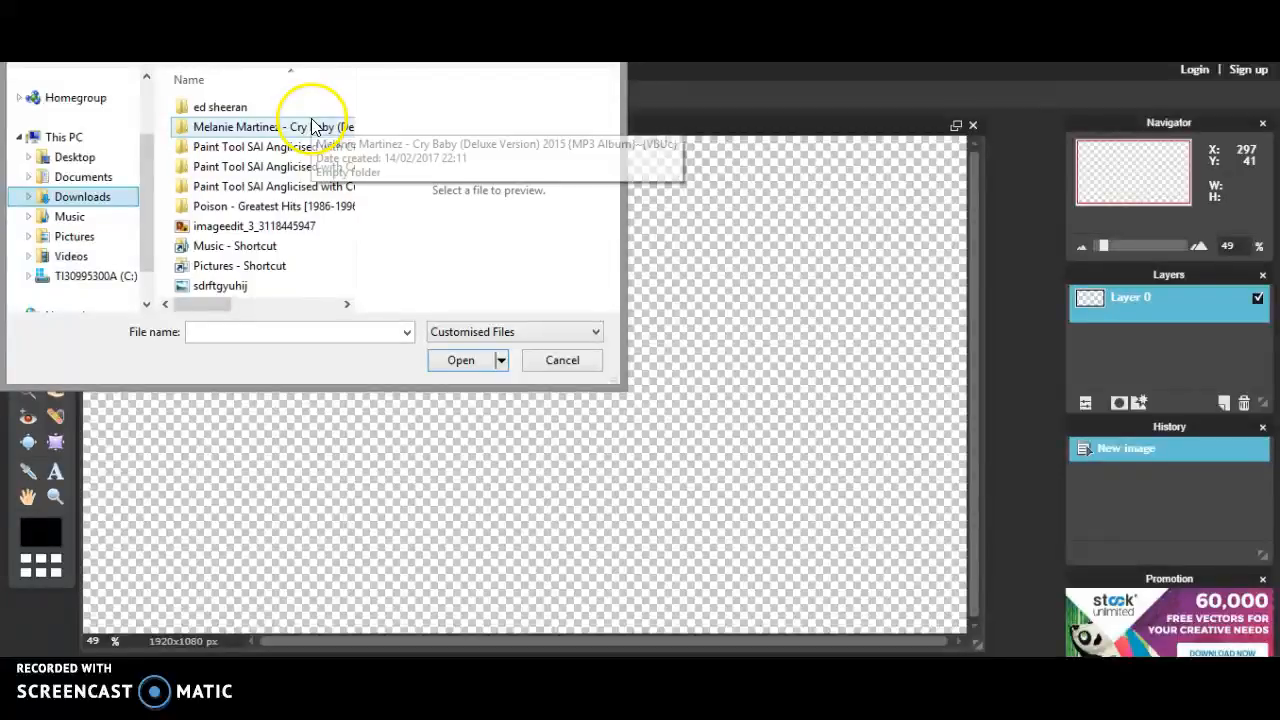
Step: In File Explorer, go to Documents and open the Bandicam folder
{"action": "left_click", "coordinate": [134, 675]}
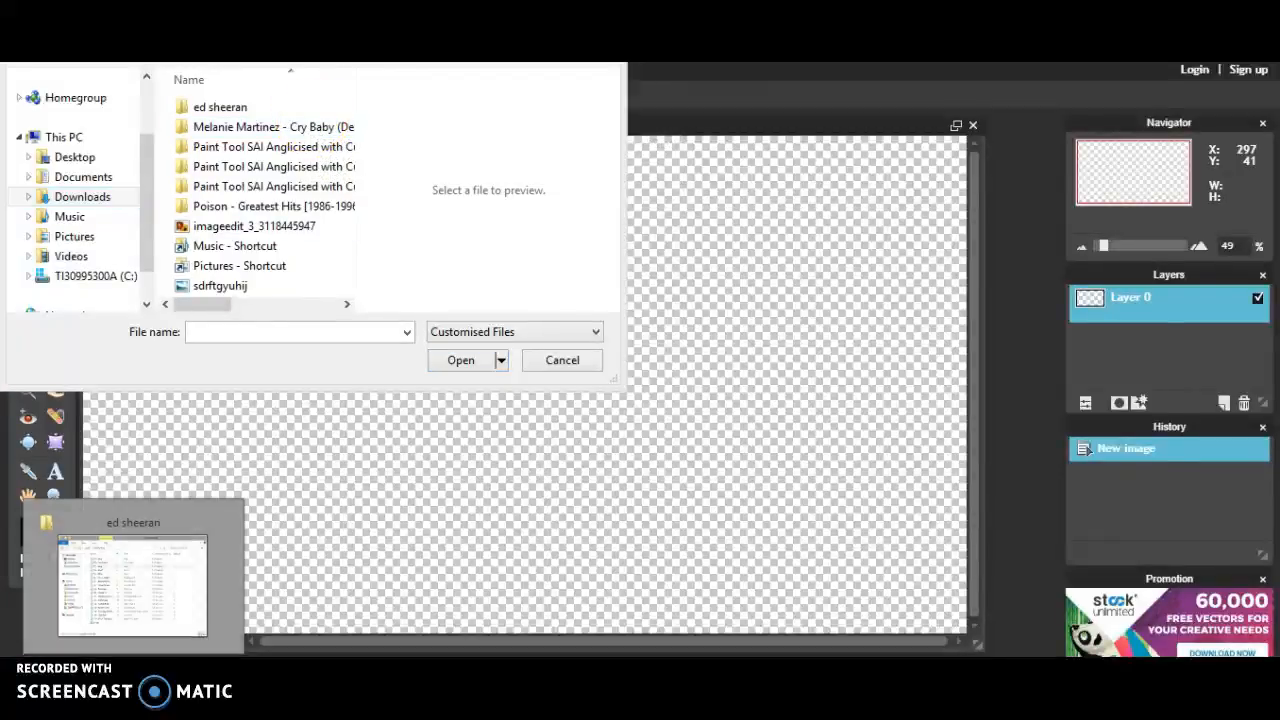
{"action": "left_click", "coordinate": [456, 318]}
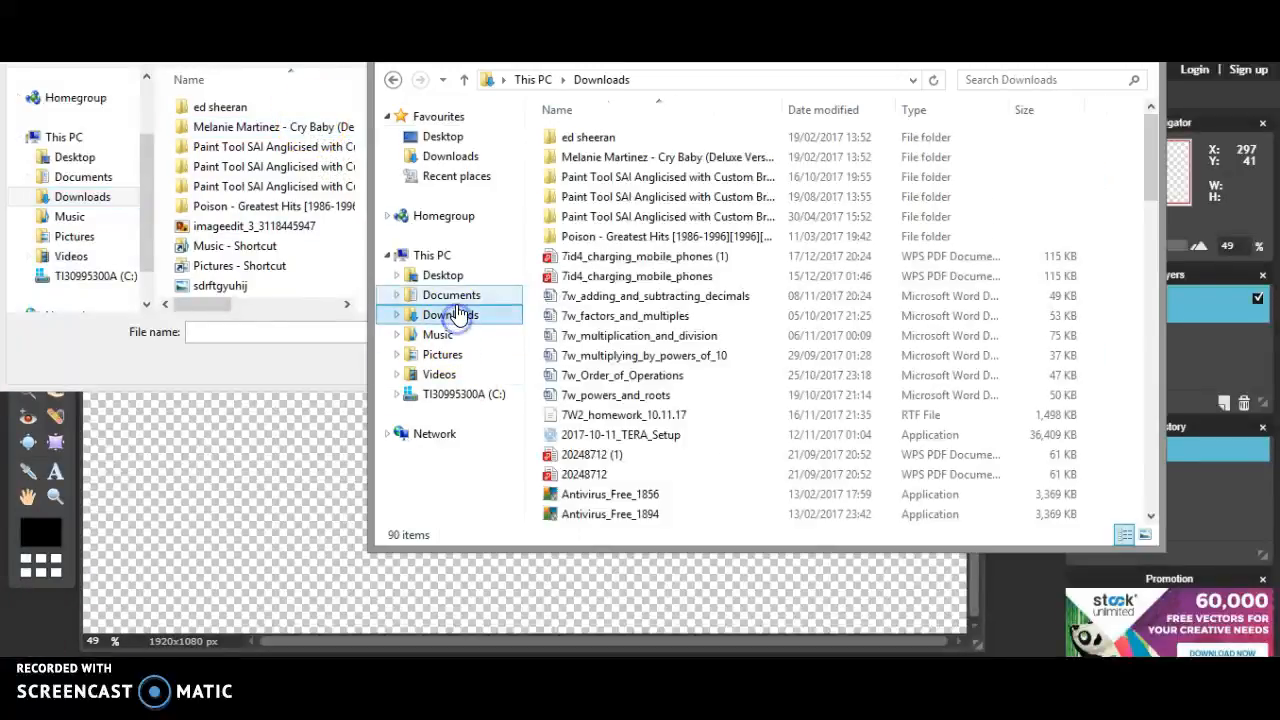
{"action": "left_click", "coordinate": [450, 295]}
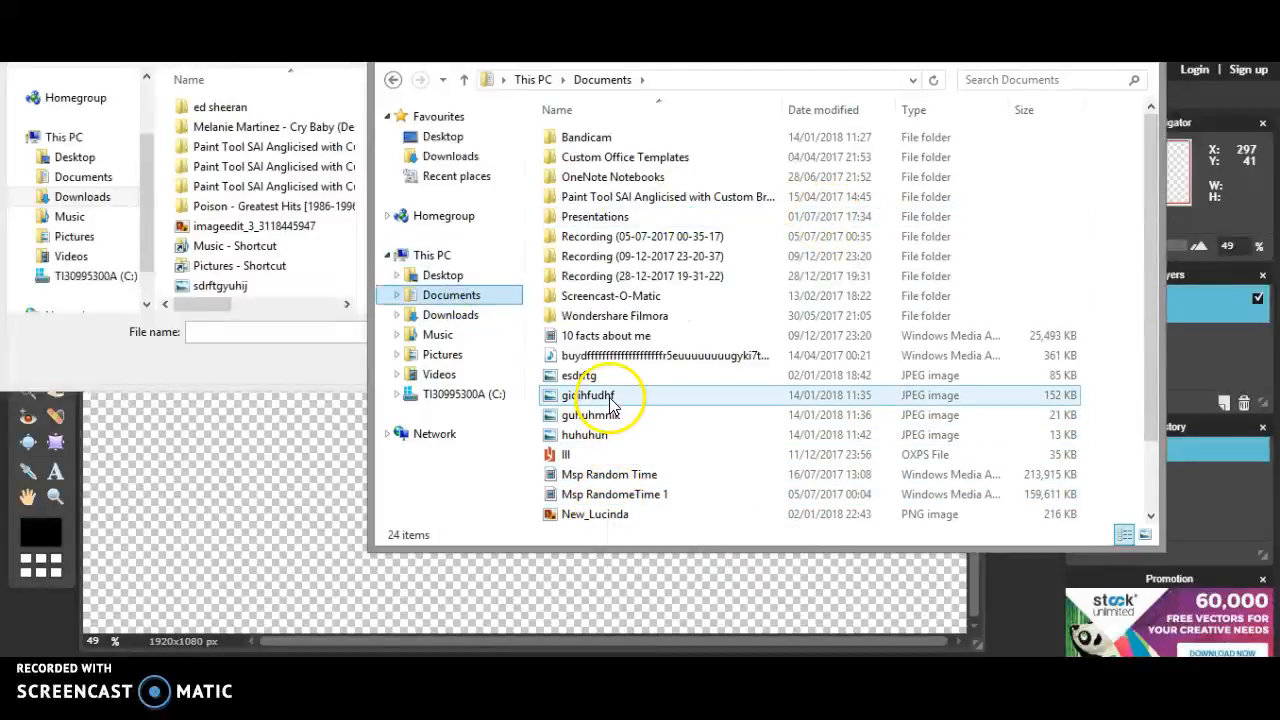
{"action": "left_click_drag", "start_coordinate": [1150, 160], "coordinate": [1123, 145]}
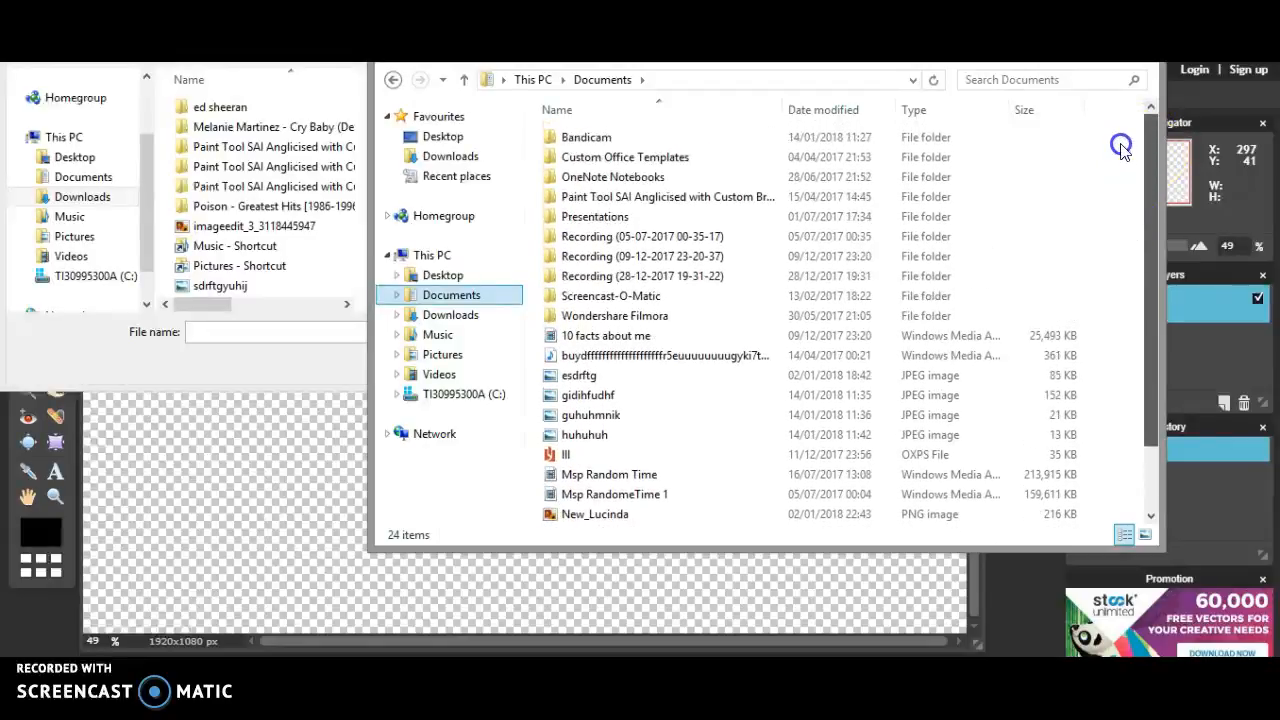
{"action": "left_click", "coordinate": [987, 145]}
{"action": "double_click", "coordinate": [987, 145]}
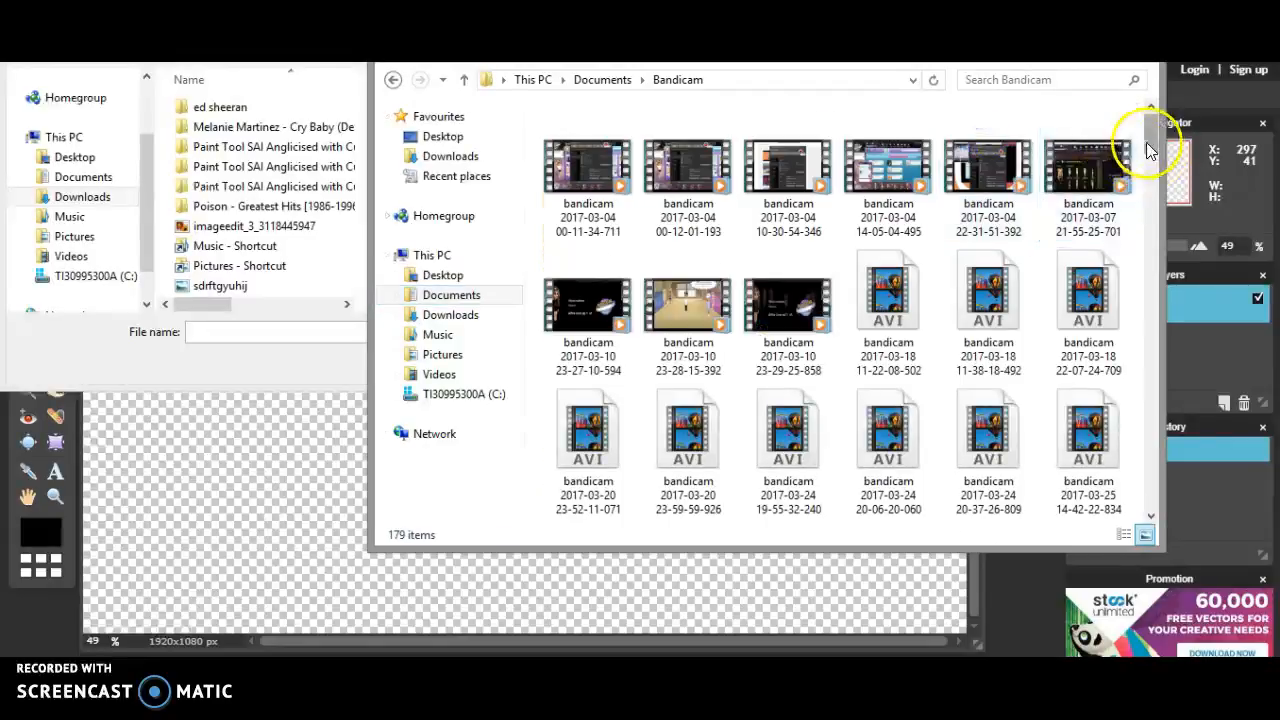
Step: Look through the Bandicam recordings for the For edit image, then close Explorer
{"action": "left_click", "coordinate": [1110, 168]}
{"action": "left_click", "coordinate": [1115, 274], "text": "ctrl"}
{"action": "left_click_drag", "start_coordinate": [1155, 128], "coordinate": [1146, 517]}
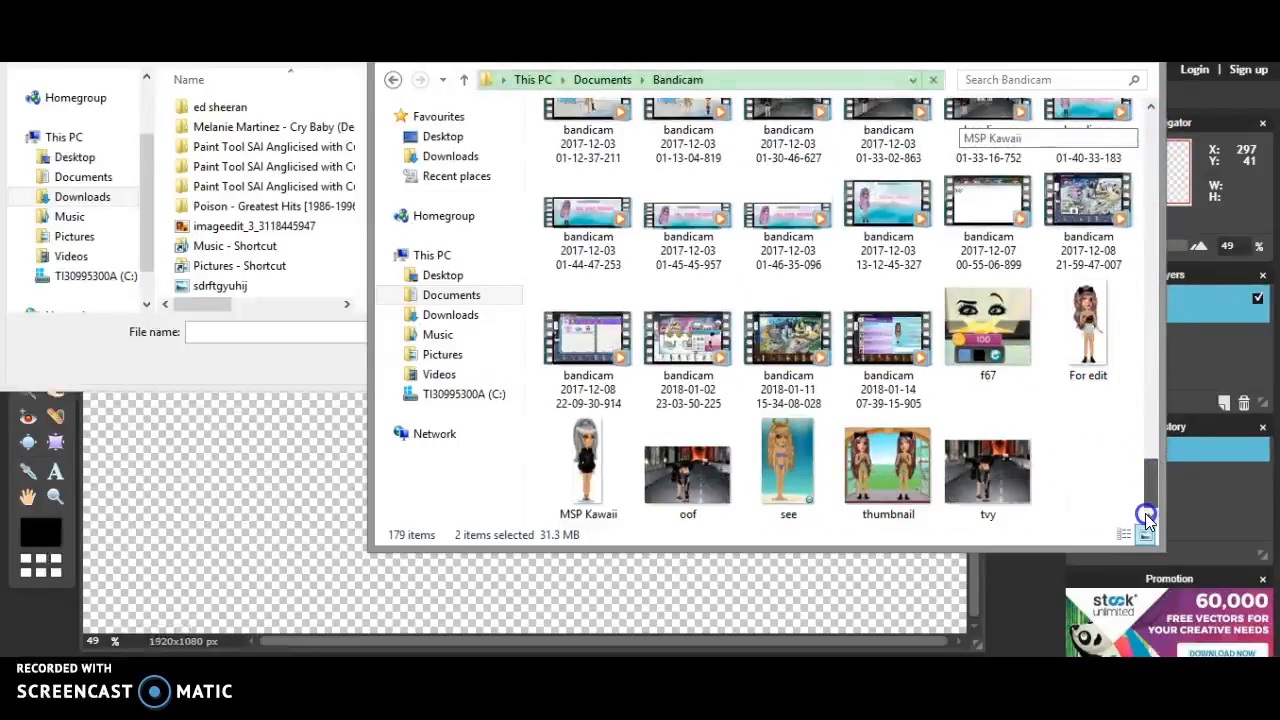
{"action": "left_click", "coordinate": [1072, 30]}
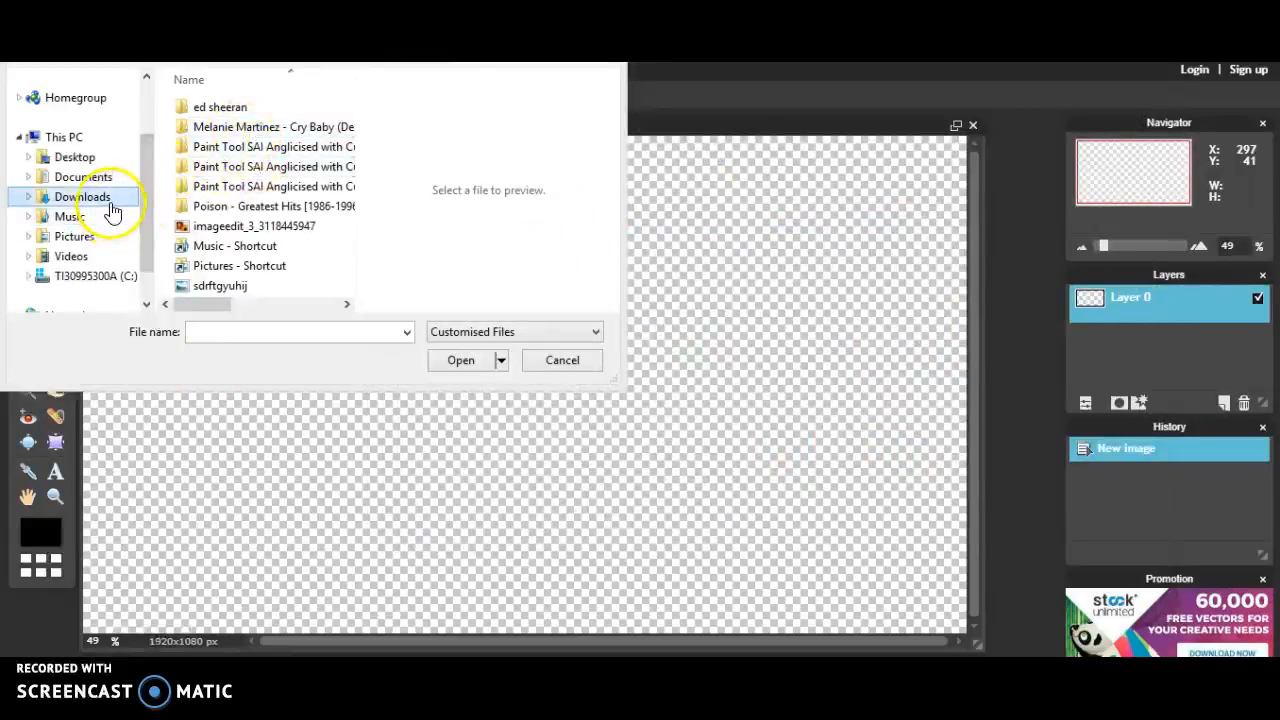
Step: Open 'For edit' from Documents > Bandicam as Layer 1 above Layer 0
{"action": "left_click", "coordinate": [110, 196]}
{"action": "left_click", "coordinate": [106, 237]}
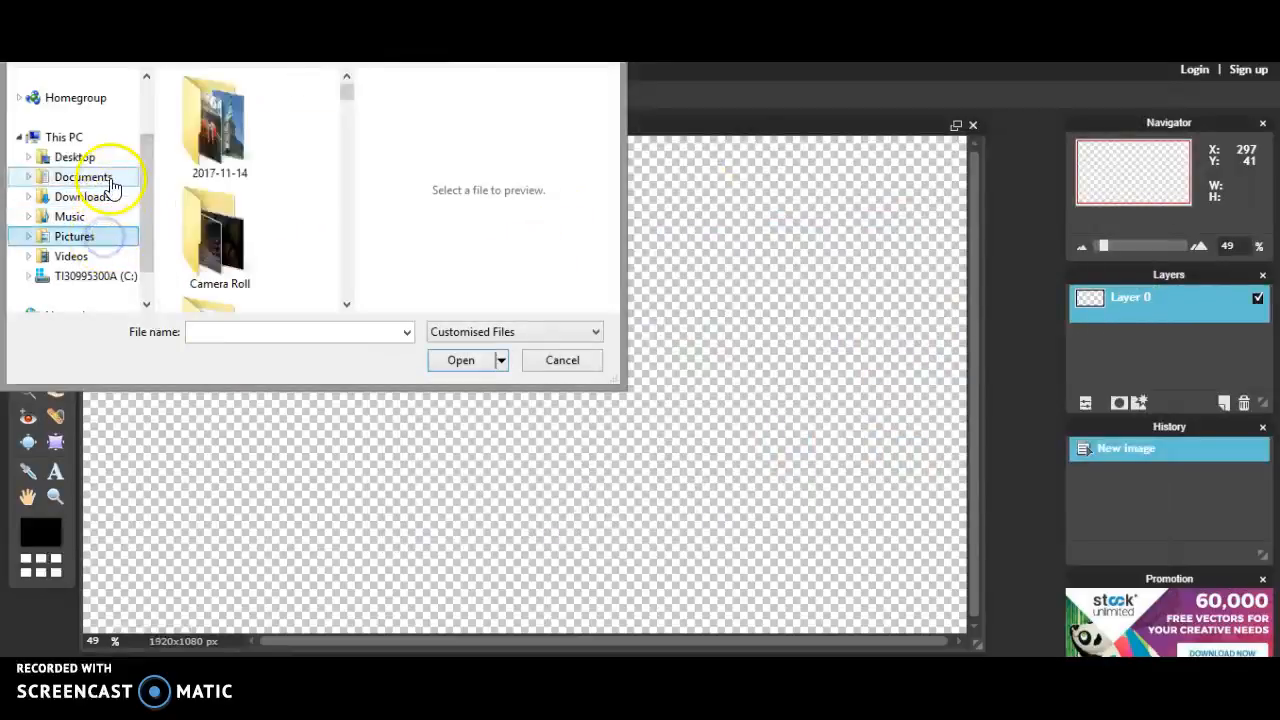
{"action": "left_click", "coordinate": [84, 176]}
{"action": "left_click", "coordinate": [218, 106]}
{"action": "double_click", "coordinate": [218, 106]}
{"action": "left_click", "coordinate": [337, 109]}
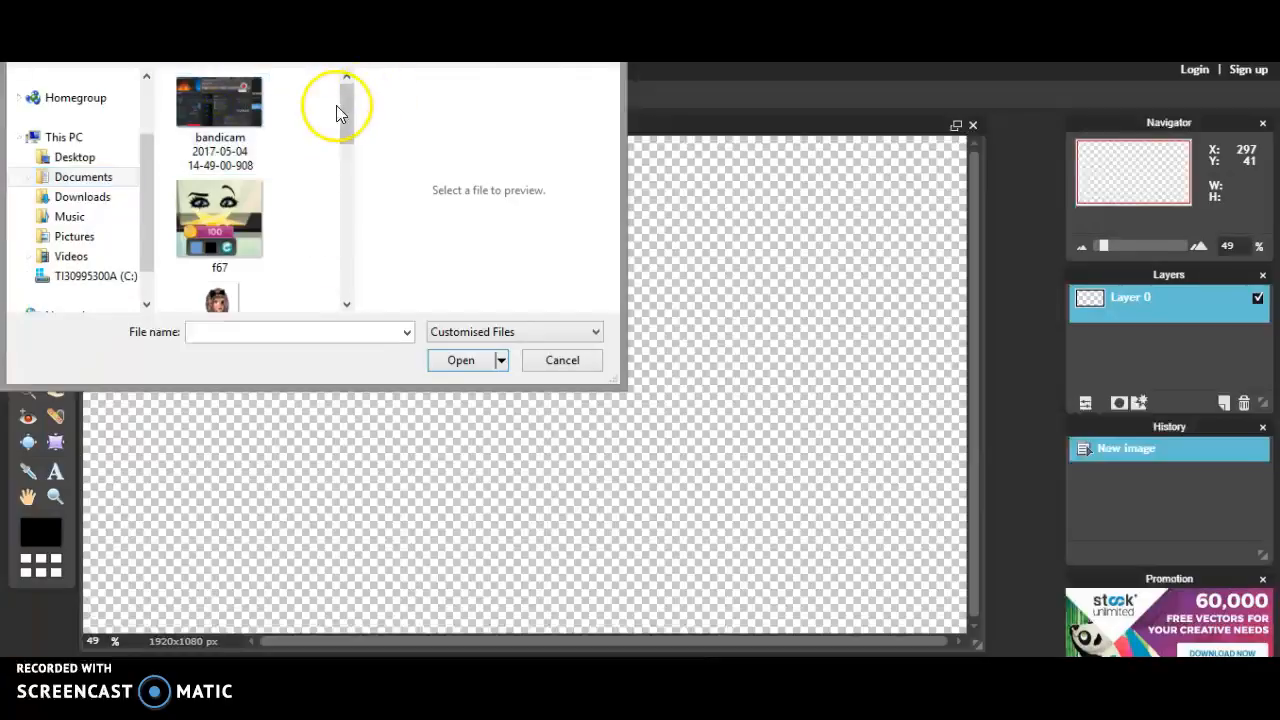
{"action": "left_click", "coordinate": [228, 335]}
{"action": "double_click", "coordinate": [220, 303]}
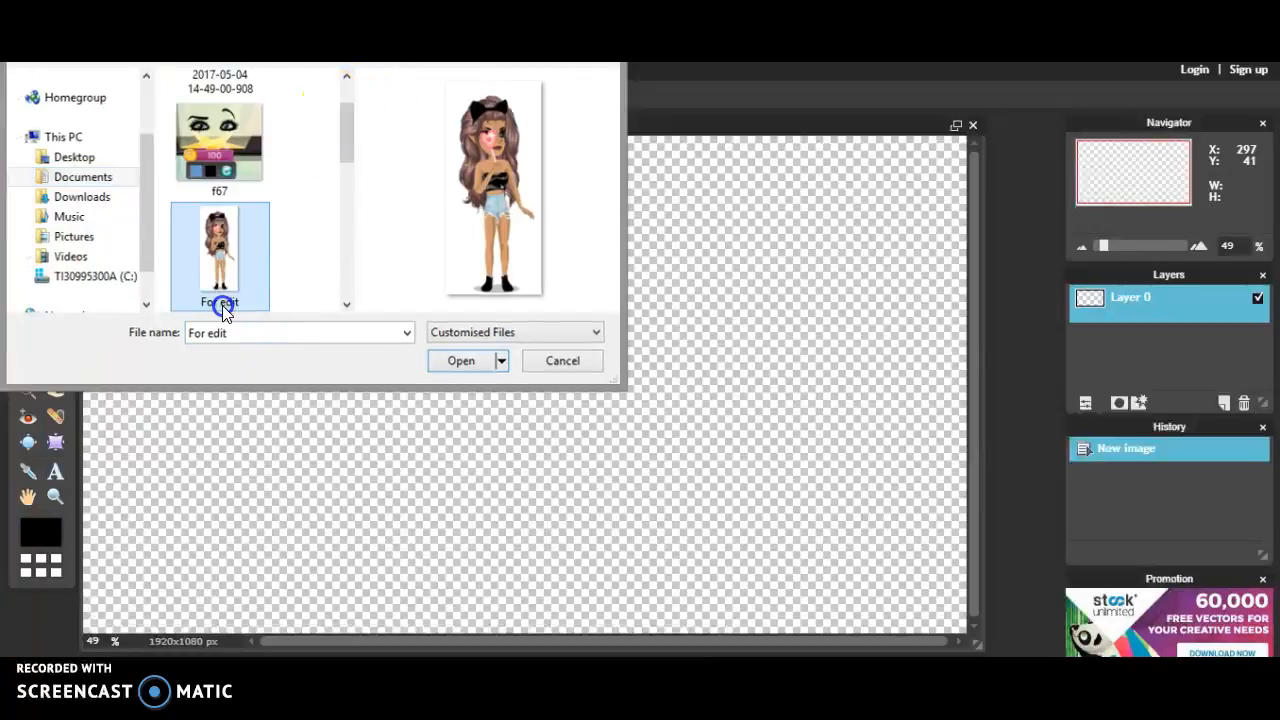
{"action": "left_click", "coordinate": [57, 156]}
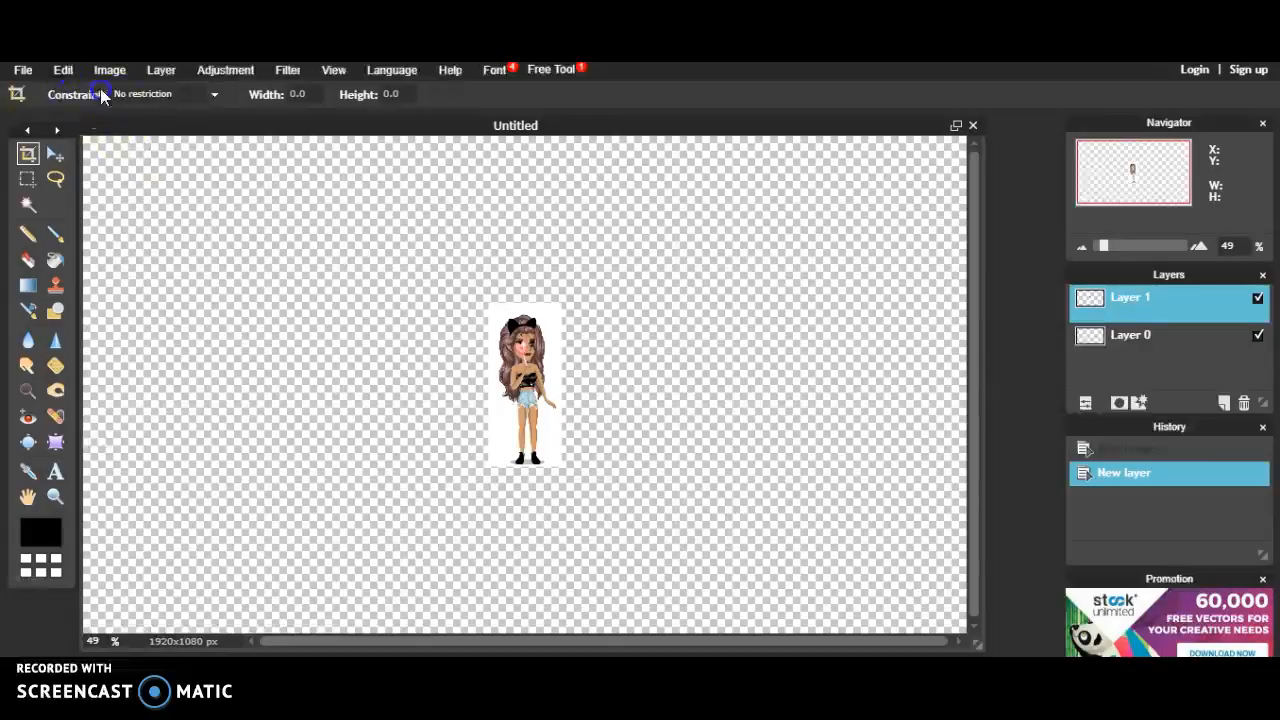
Step: Add the huhuhuh phone picture from Documents as Layer 2 via Open image as layer
{"action": "left_click", "coordinate": [158, 72]}
{"action": "left_click", "coordinate": [180, 148]}
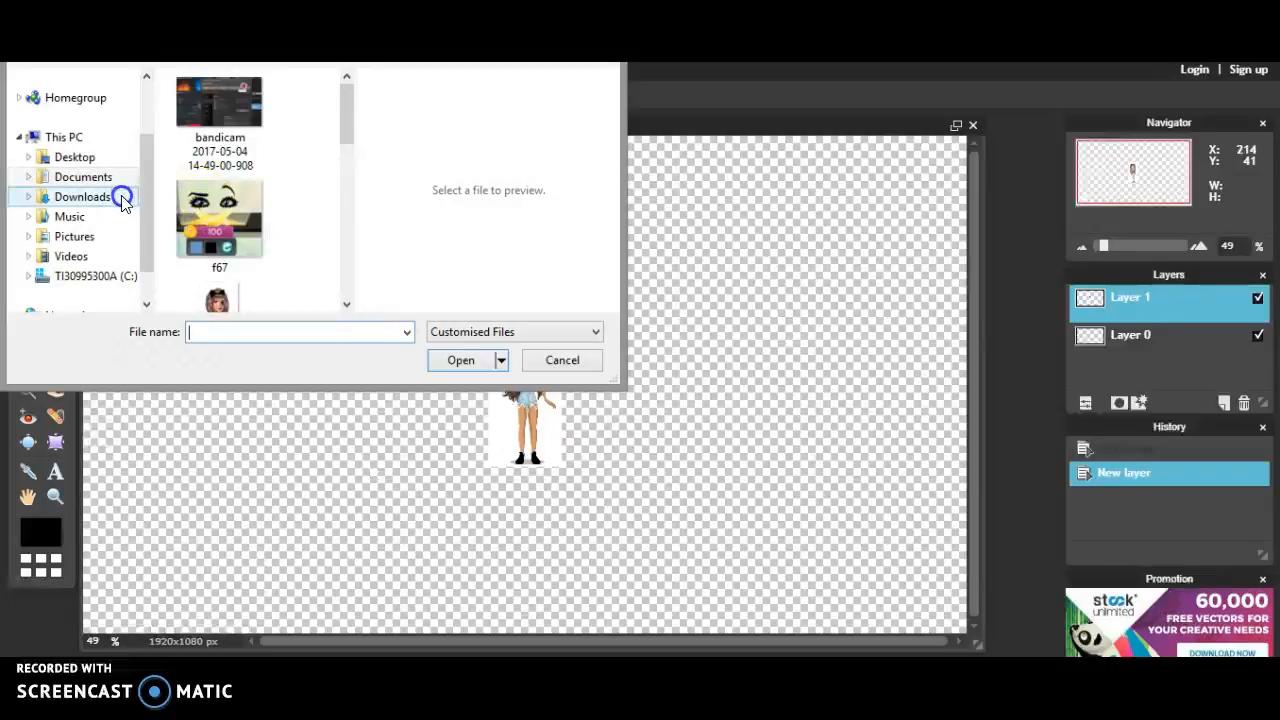
{"action": "left_click", "coordinate": [116, 179]}
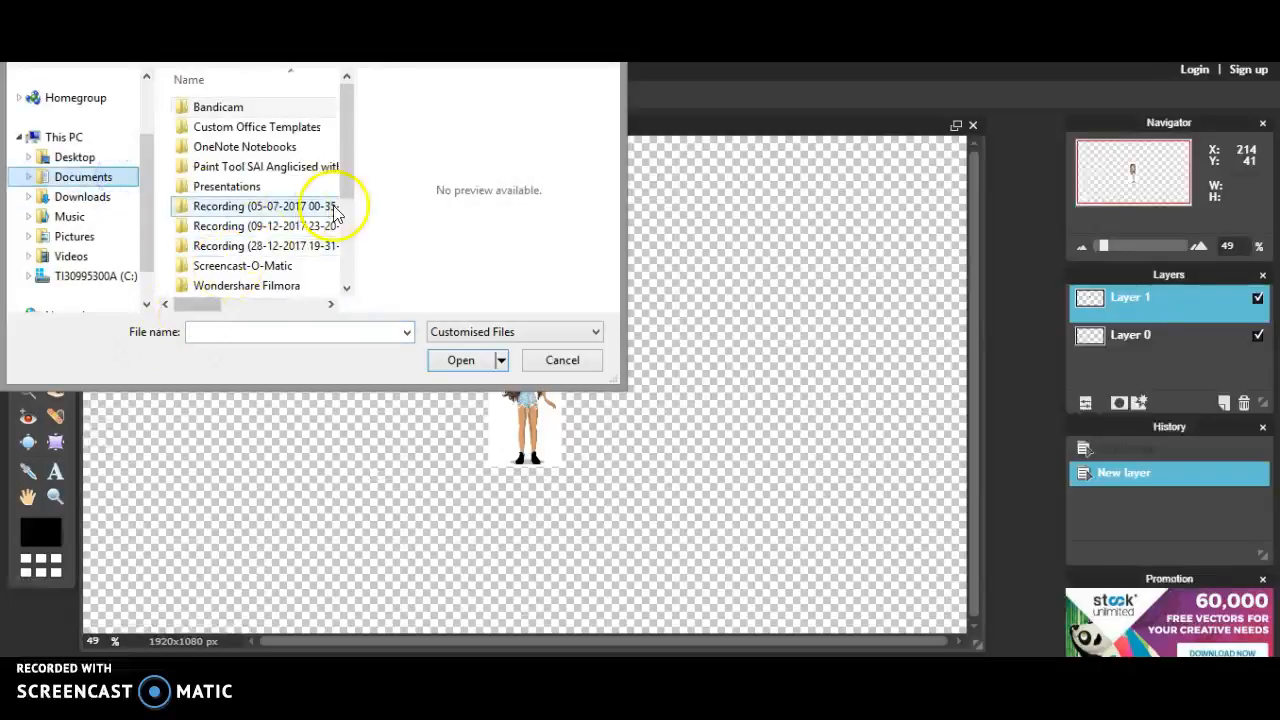
{"action": "left_click_drag", "start_coordinate": [346, 180], "coordinate": [341, 266]}
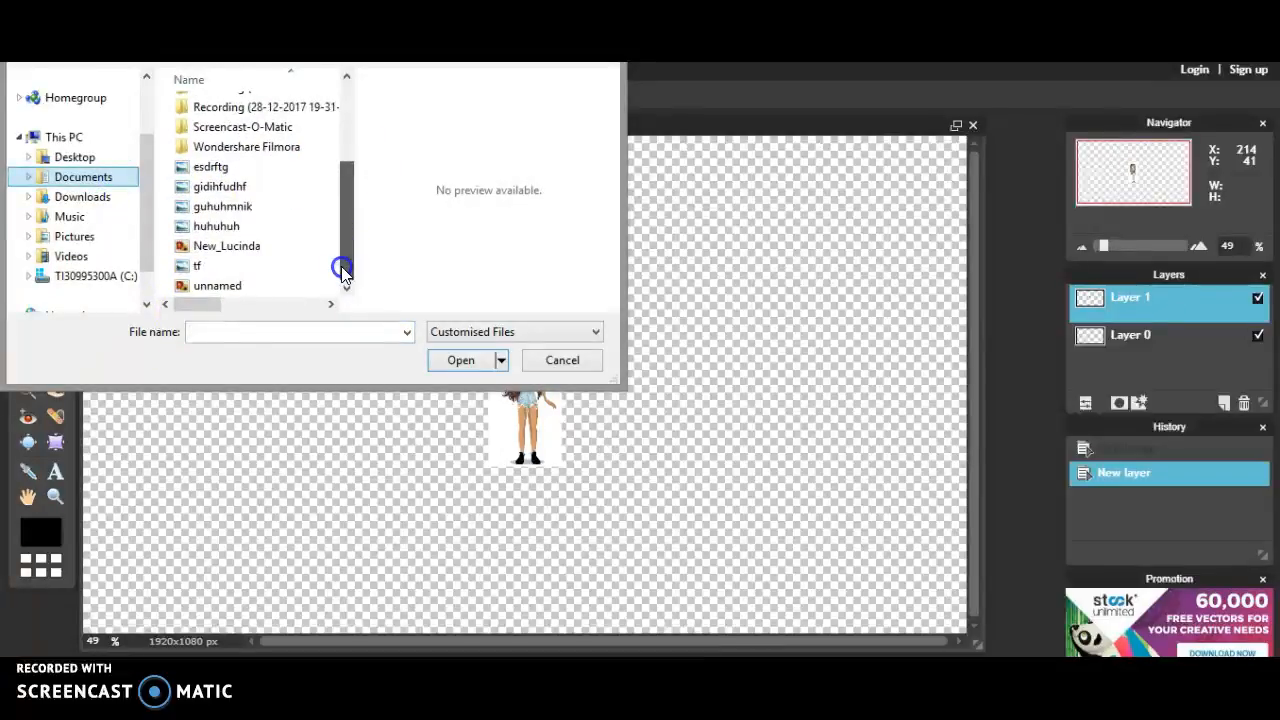
{"action": "double_click", "coordinate": [277, 226]}
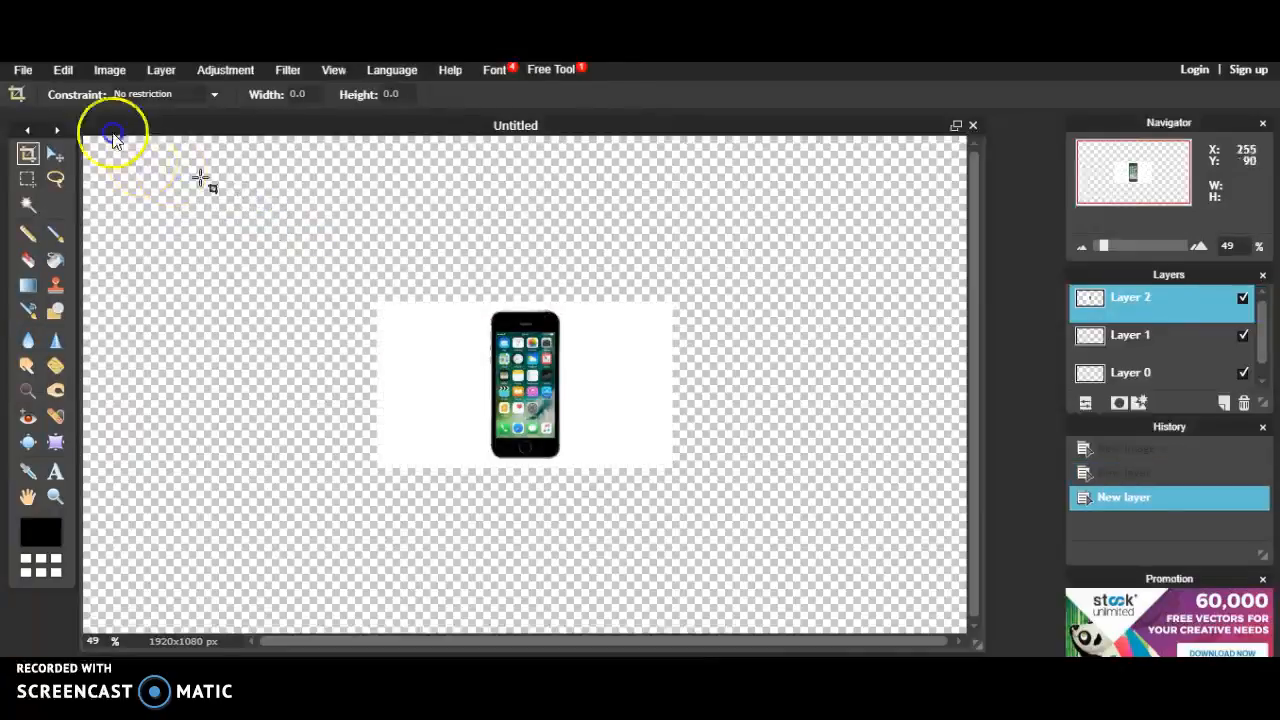
Step: Free-transform the phone to fill most of the canvas, then move the avatar layer above it
{"action": "left_click", "coordinate": [62, 70]}
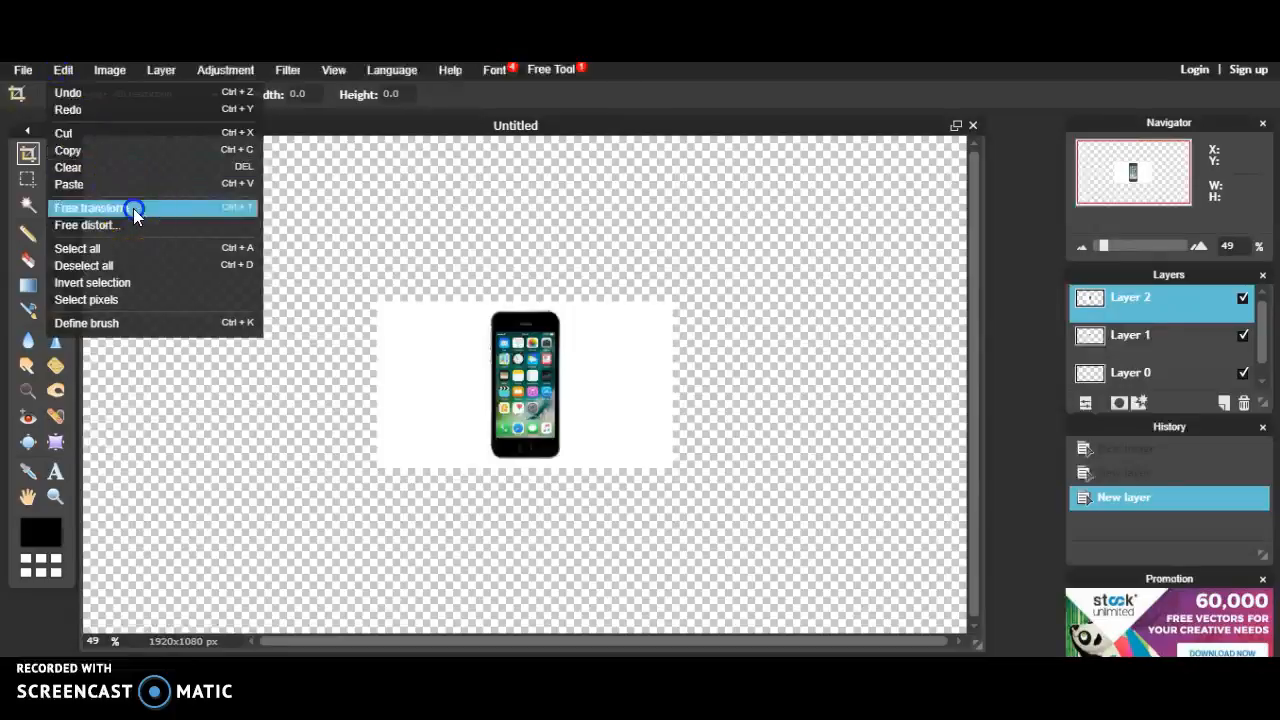
{"action": "left_click", "coordinate": [135, 208]}
{"action": "left_click_drag", "start_coordinate": [370, 301], "coordinate": [109, 148]}
{"action": "left_click", "coordinate": [1047, 398]}
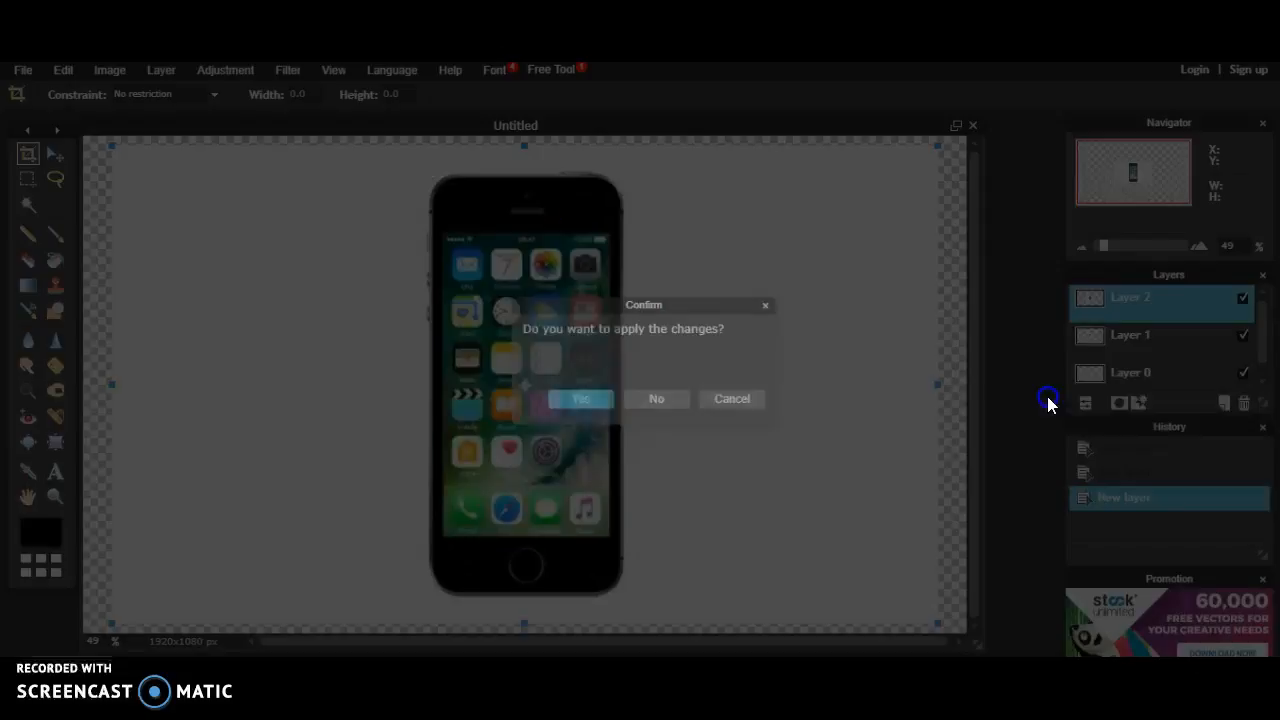
{"action": "left_click", "coordinate": [569, 405]}
{"action": "left_click_drag", "start_coordinate": [1100, 343], "coordinate": [1105, 312]}
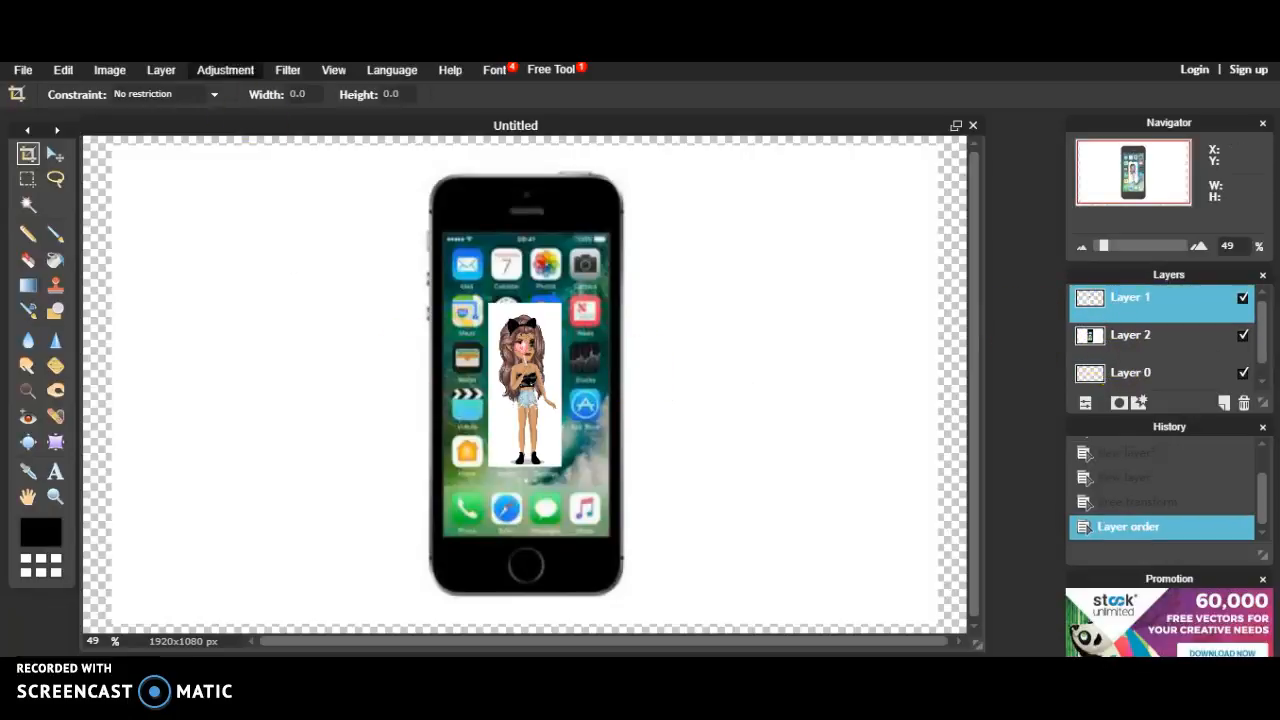
Step: Free-transform the avatar layer to fill the phone's screen and confirm the resize
{"action": "left_click", "coordinate": [62, 72]}
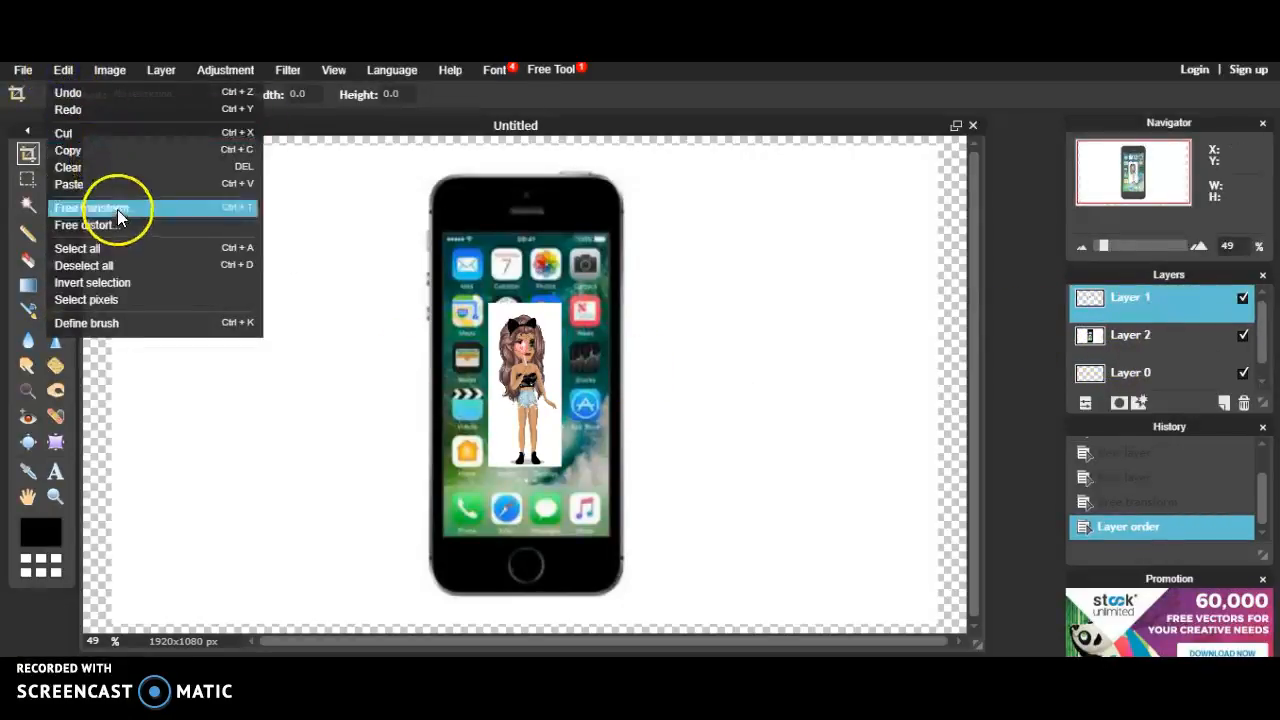
{"action": "left_click", "coordinate": [118, 209]}
{"action": "left_click_drag", "start_coordinate": [487, 302], "coordinate": [445, 228]}
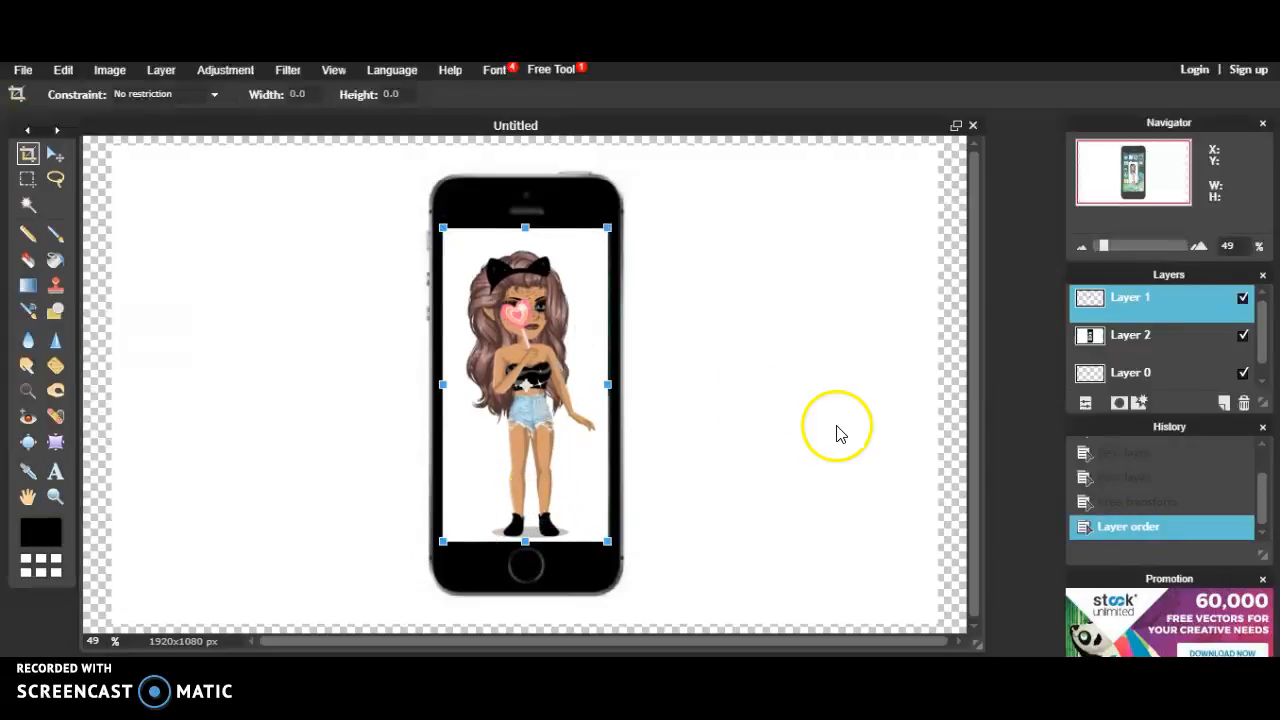
{"action": "left_click", "coordinate": [1003, 455]}
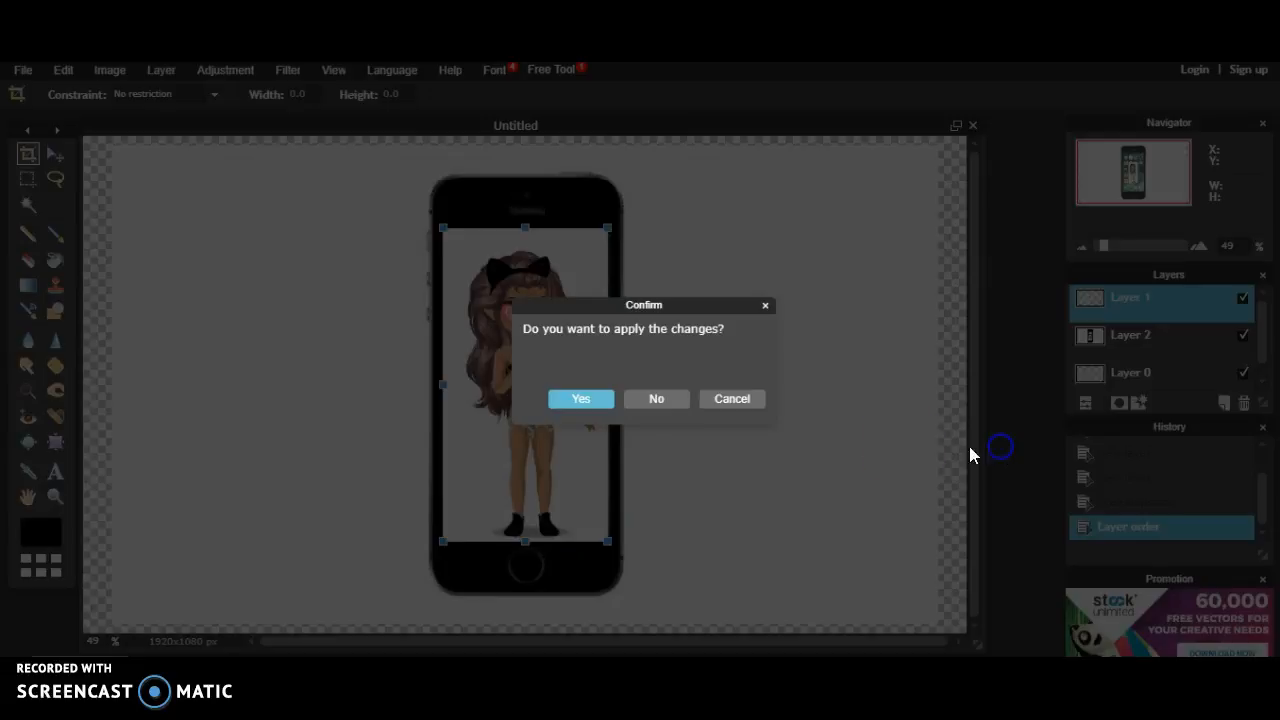
{"action": "left_click", "coordinate": [578, 398]}
{"action": "left_click", "coordinate": [26, 207]}
Step: On Layer 2, select the white background around the phone with the Magic Wand and delete it
{"action": "left_click", "coordinate": [166, 301]}
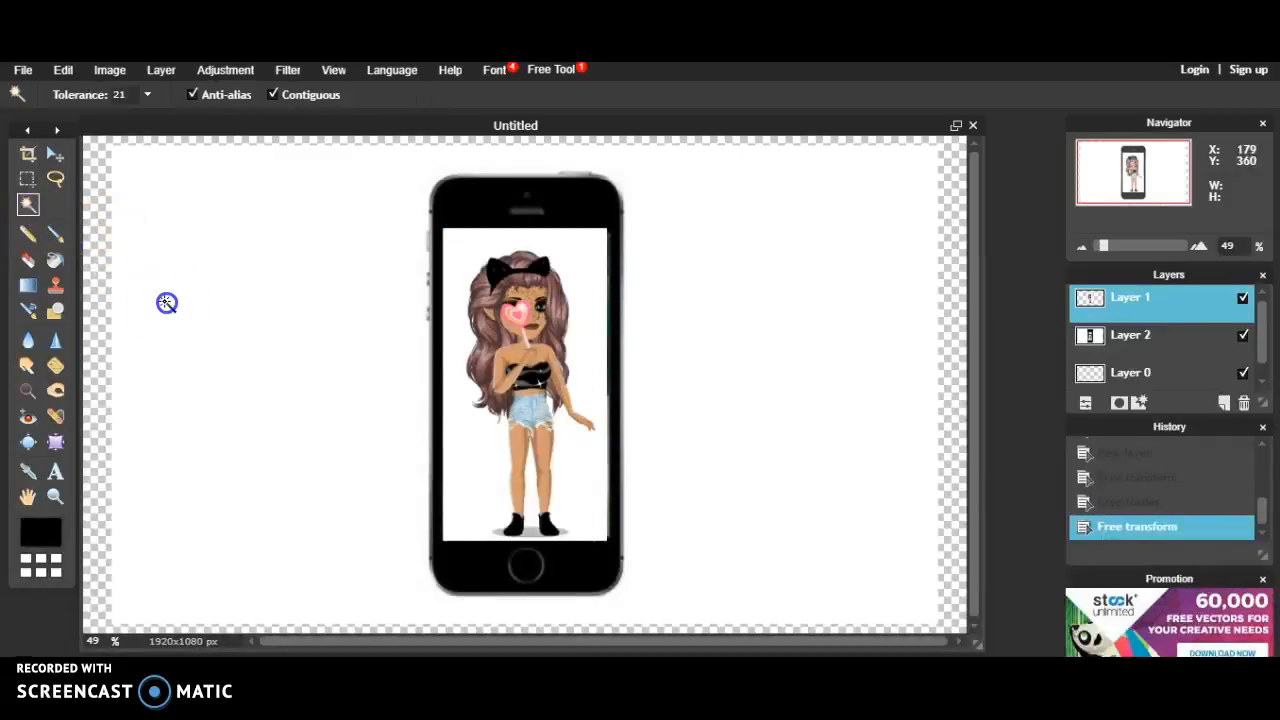
{"action": "left_click", "coordinate": [220, 323]}
{"action": "left_click", "coordinate": [1086, 336]}
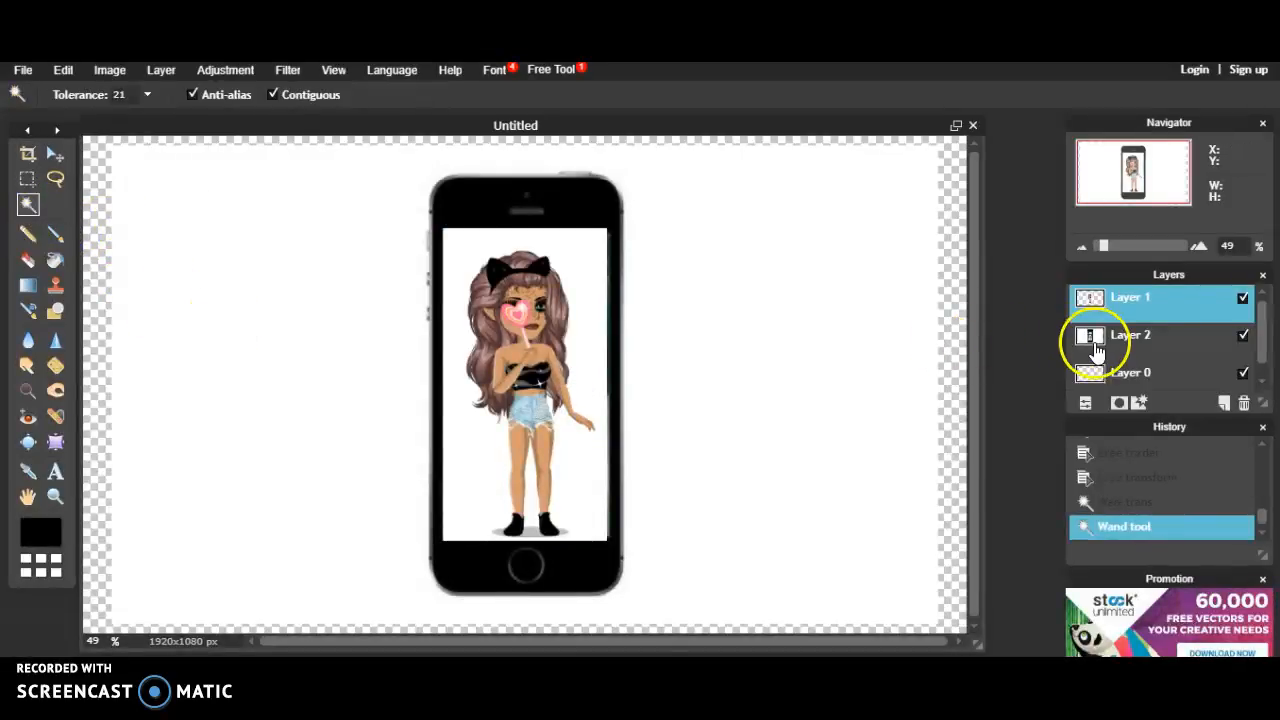
{"action": "left_click", "coordinate": [838, 402]}
{"action": "left_click", "coordinate": [838, 412]}
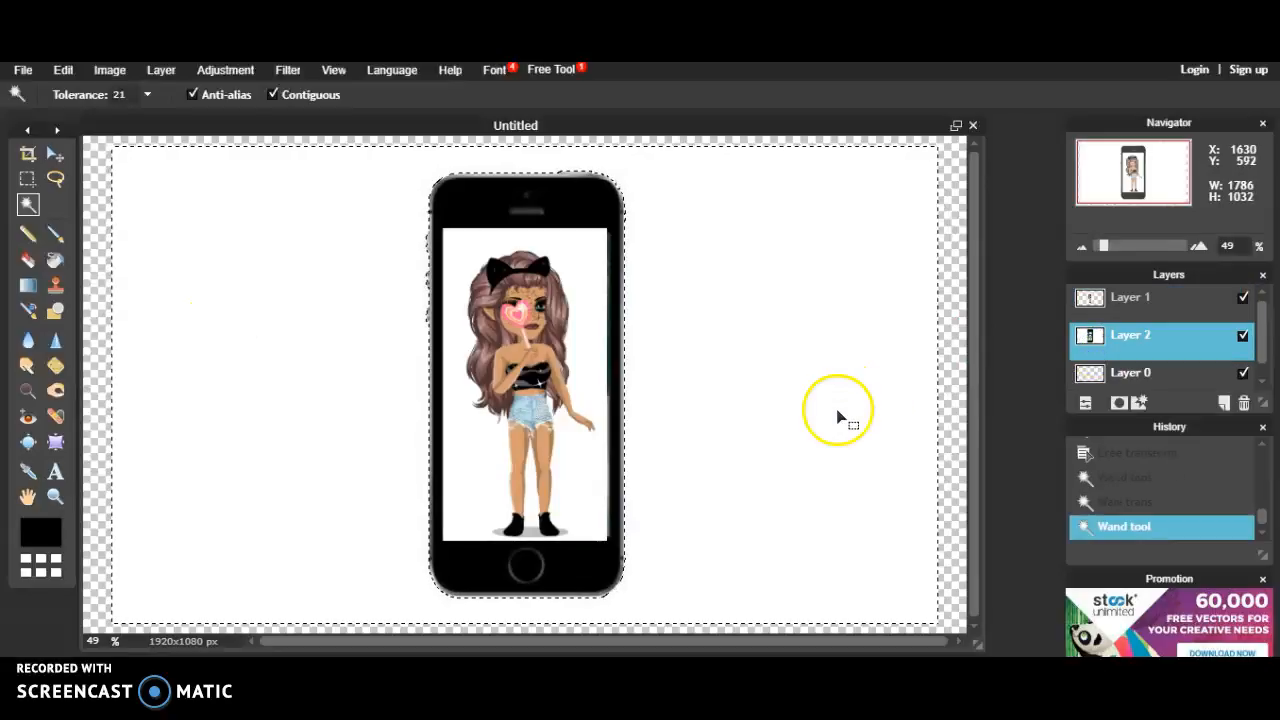
{"action": "key", "text": "Delete"}
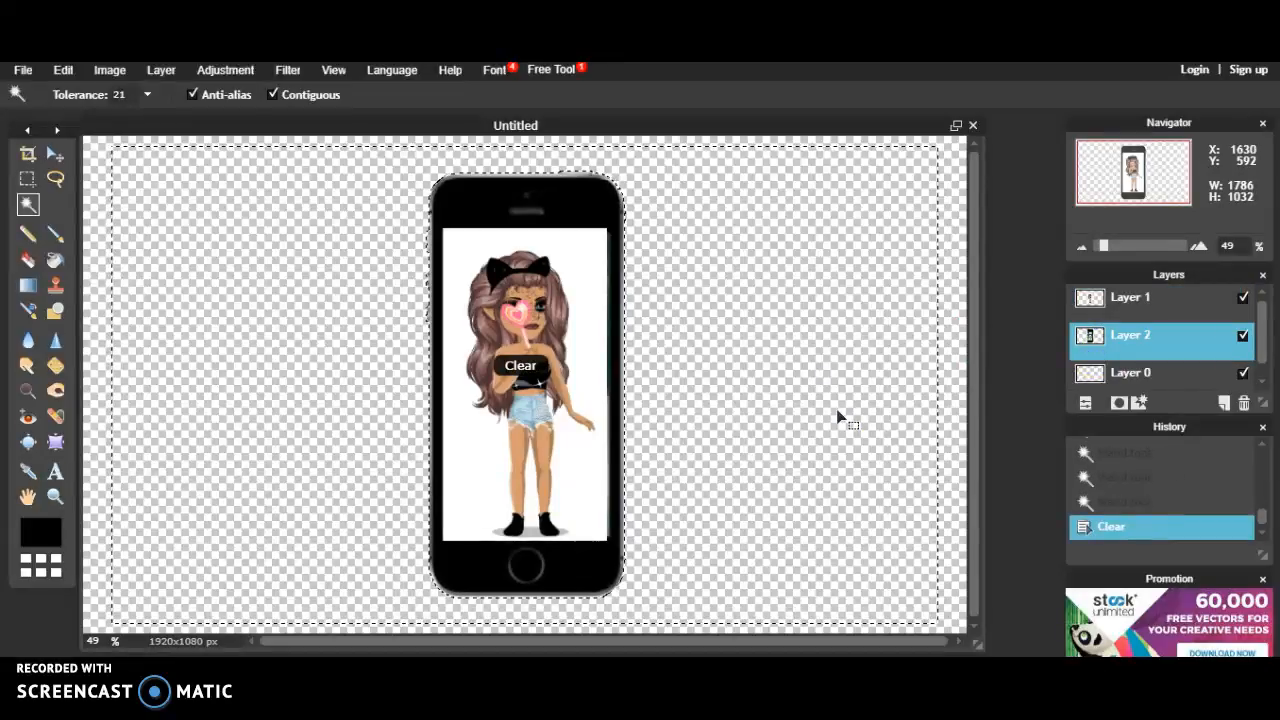
Step: On Layer 1, clear the white area around the avatar to reveal the phone's home screen
{"action": "left_click", "coordinate": [586, 362]}
{"action": "left_click", "coordinate": [586, 320]}
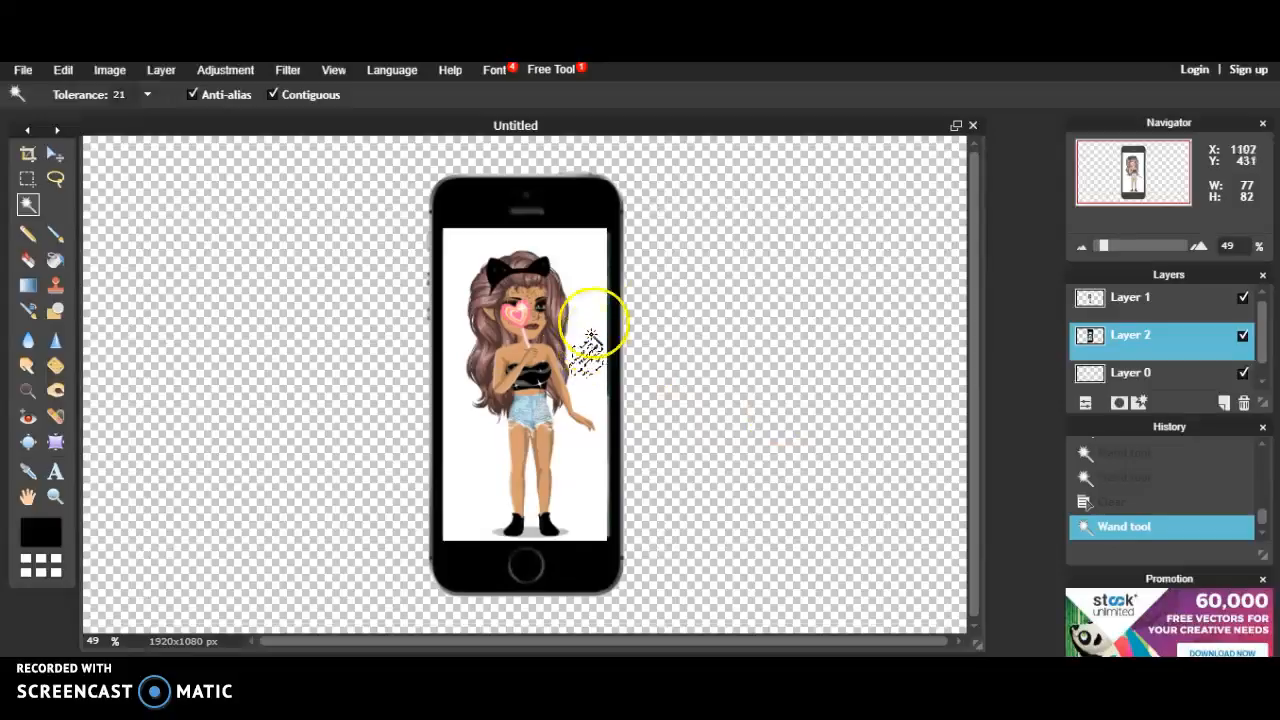
{"action": "left_click", "coordinate": [582, 272]}
{"action": "left_click", "coordinate": [1072, 300]}
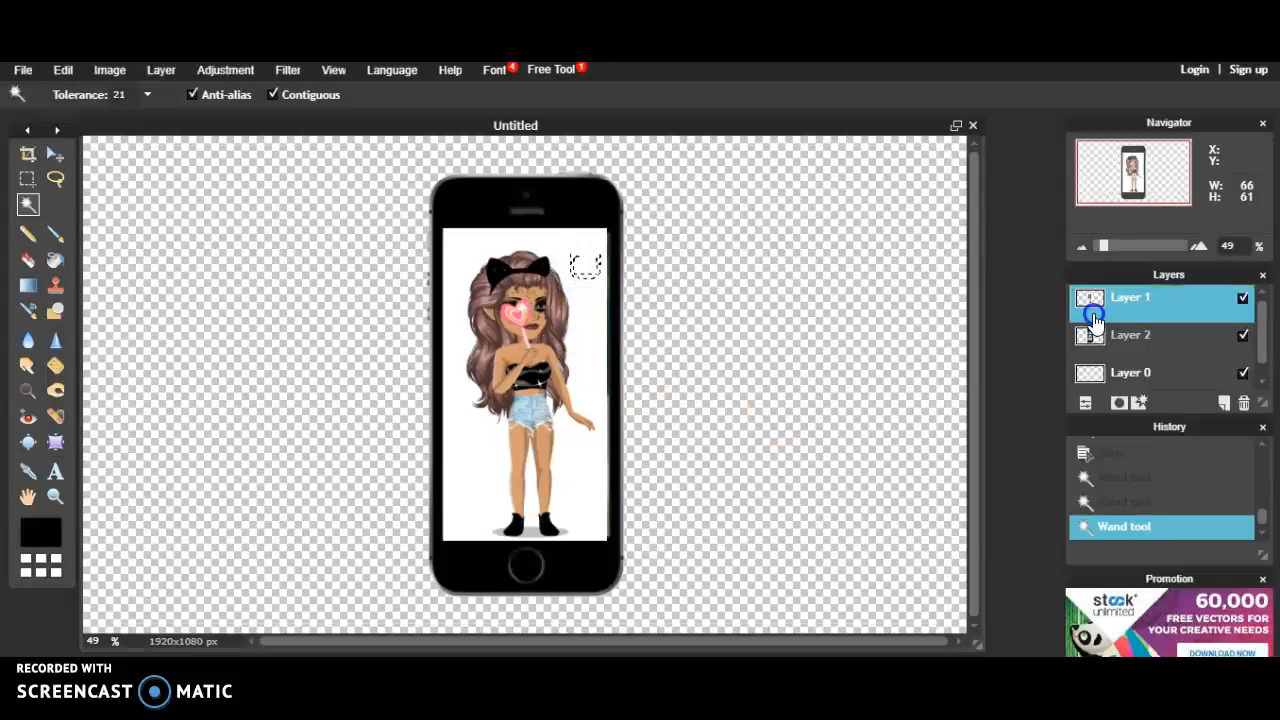
{"action": "left_click", "coordinate": [586, 316]}
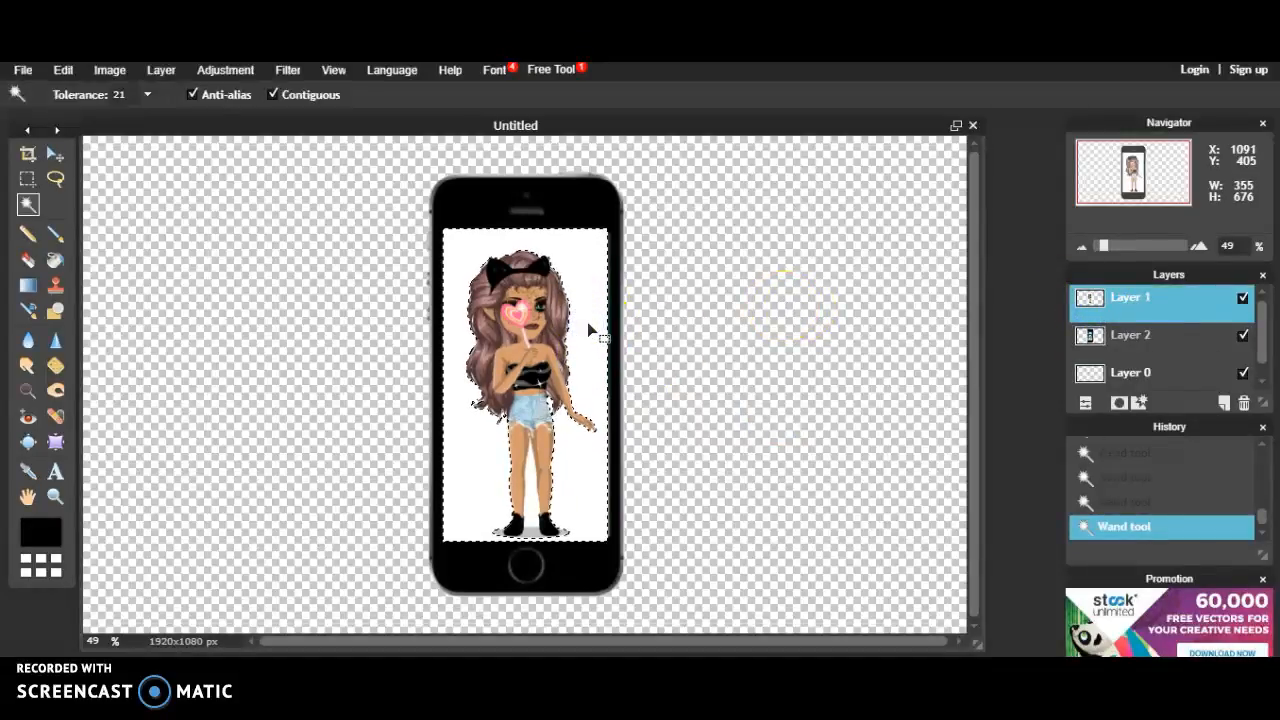
{"action": "key", "text": "Delete"}
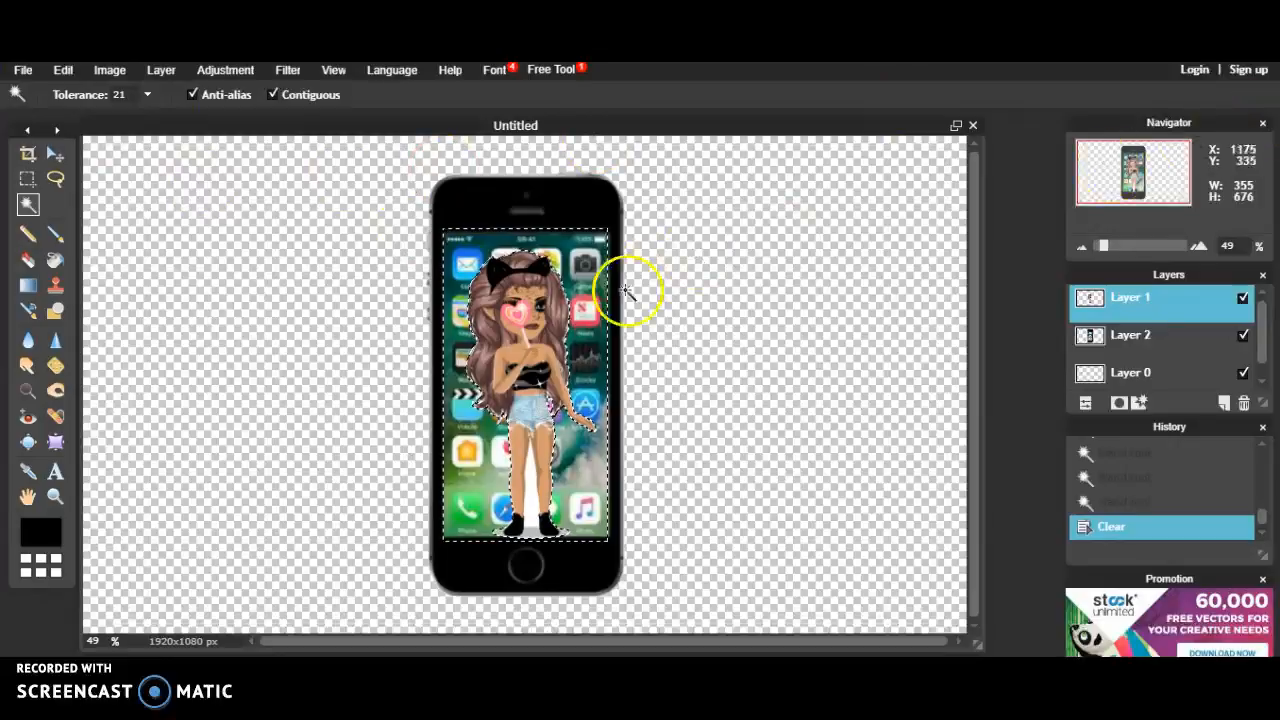
Step: Delete the leftover white between the legs and around the shoes, then open Google in a new tab
{"action": "left_click", "coordinate": [528, 514]}
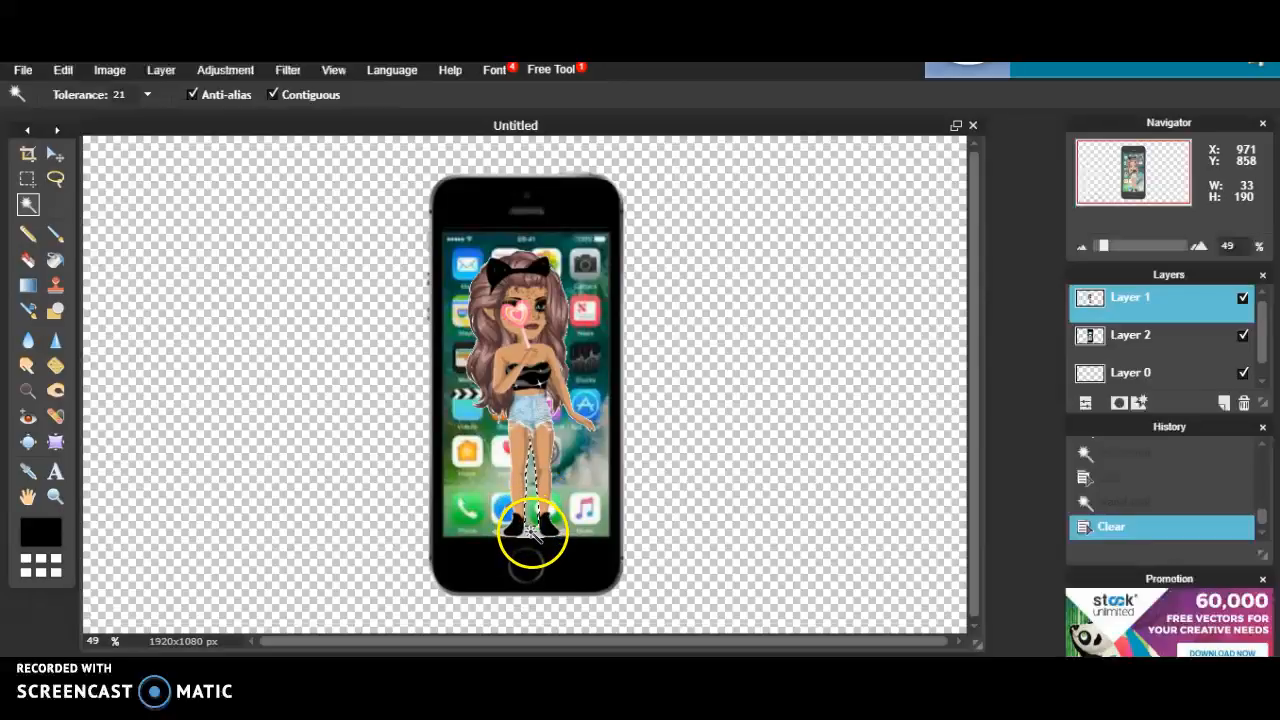
{"action": "left_click", "coordinate": [531, 532]}
{"action": "key", "text": "Delete"}
{"action": "left_click", "coordinate": [502, 536]}
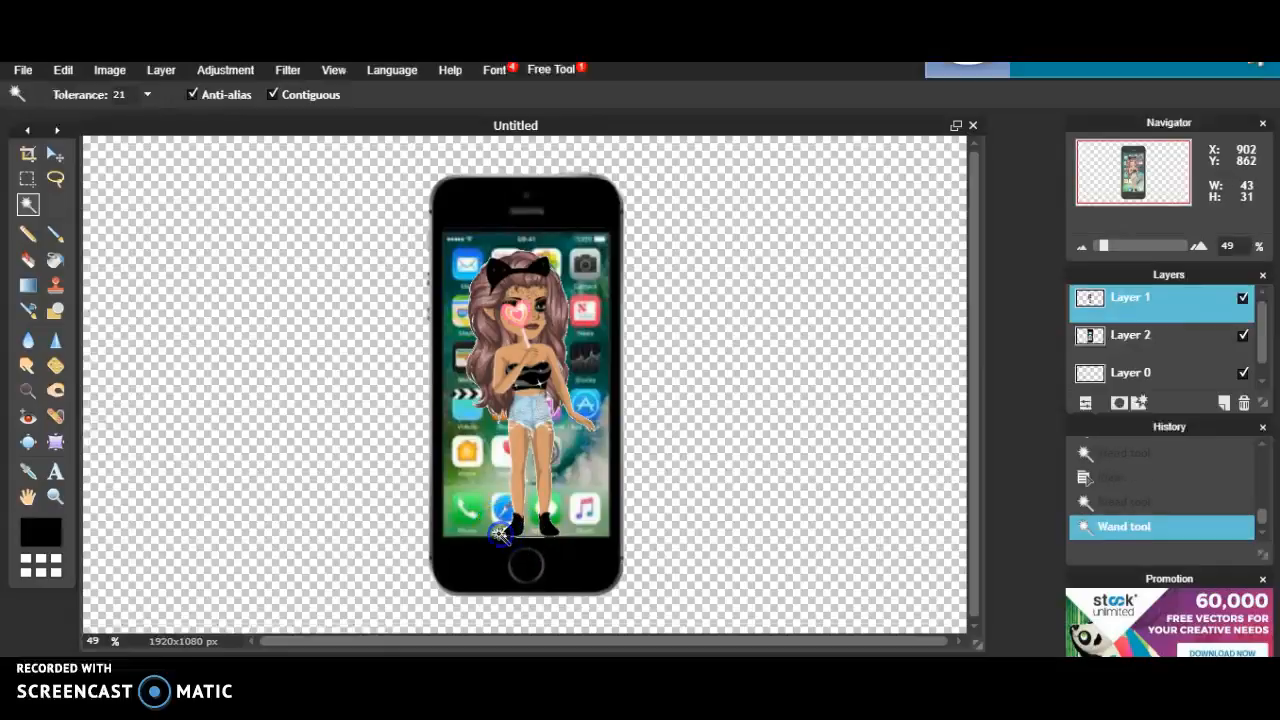
{"action": "key", "text": "Delete"}
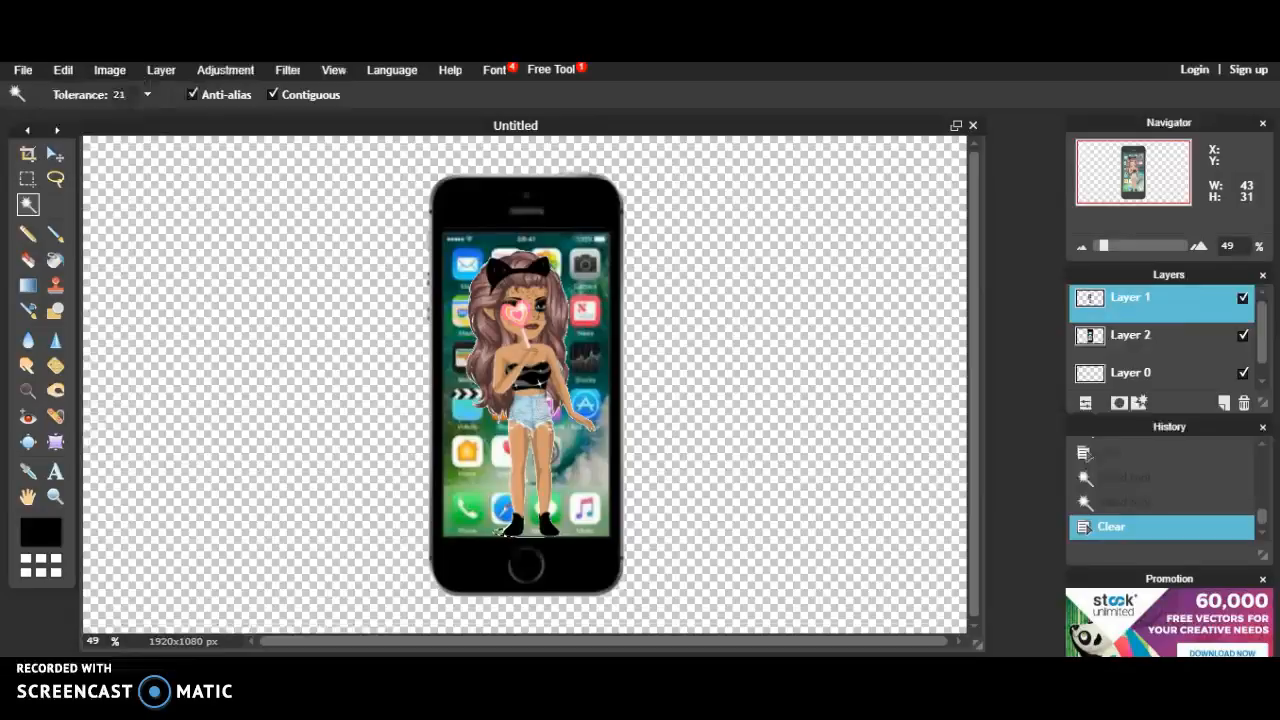
{"action": "key", "text": "ctrl+t"}
{"action": "left_click", "coordinate": [438, 262]}
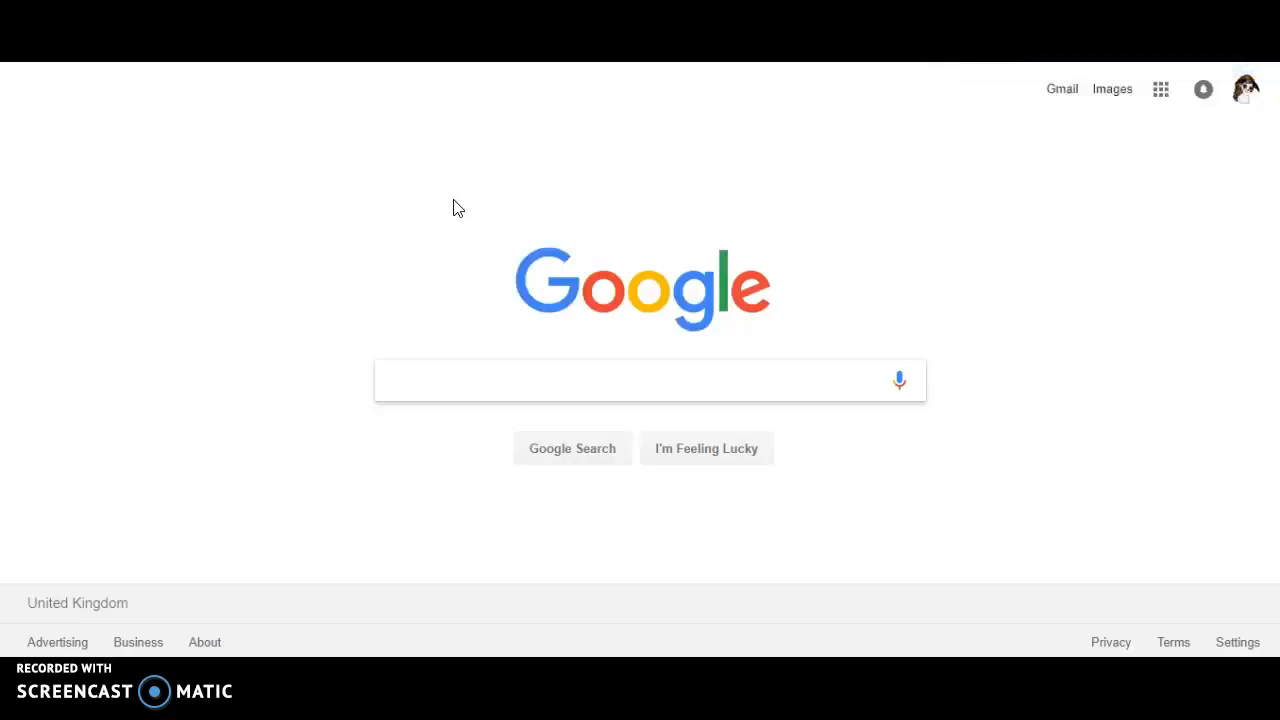
Step: Search Google for 'Snap chat dog nosw' and view the Images results
{"action": "type", "text": "Sn"}
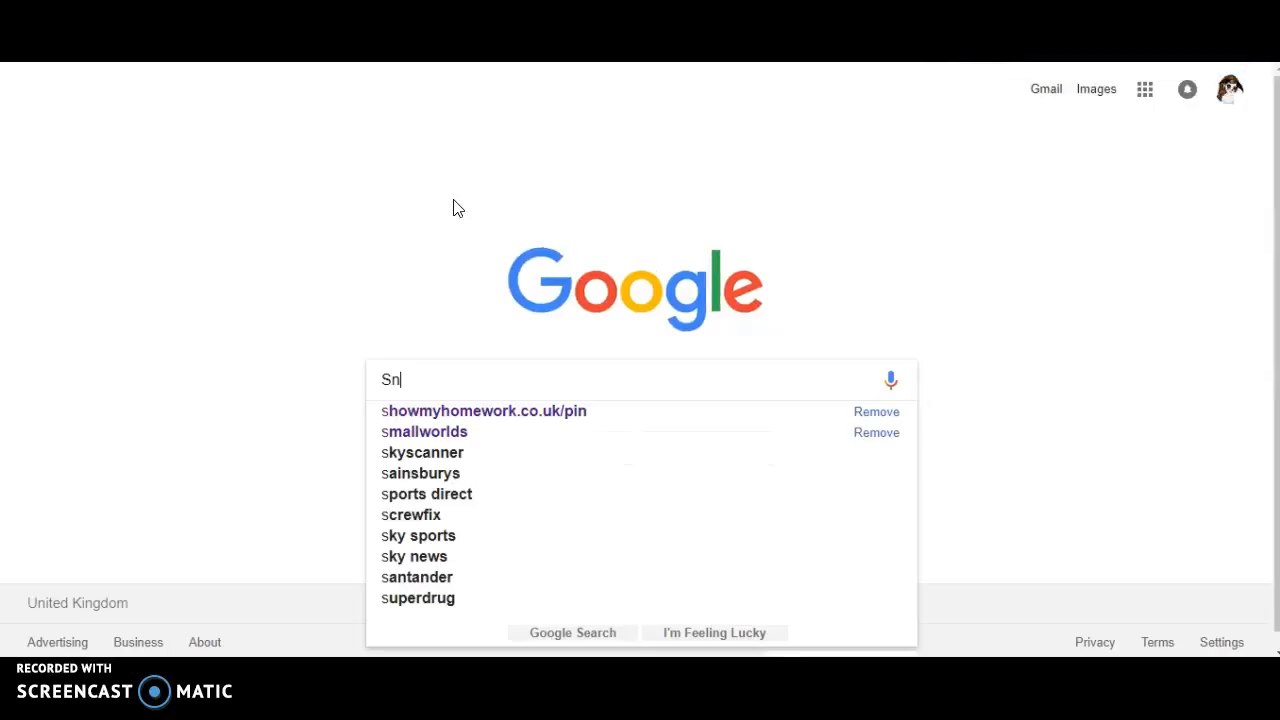
{"action": "type", "text": "ap ch"}
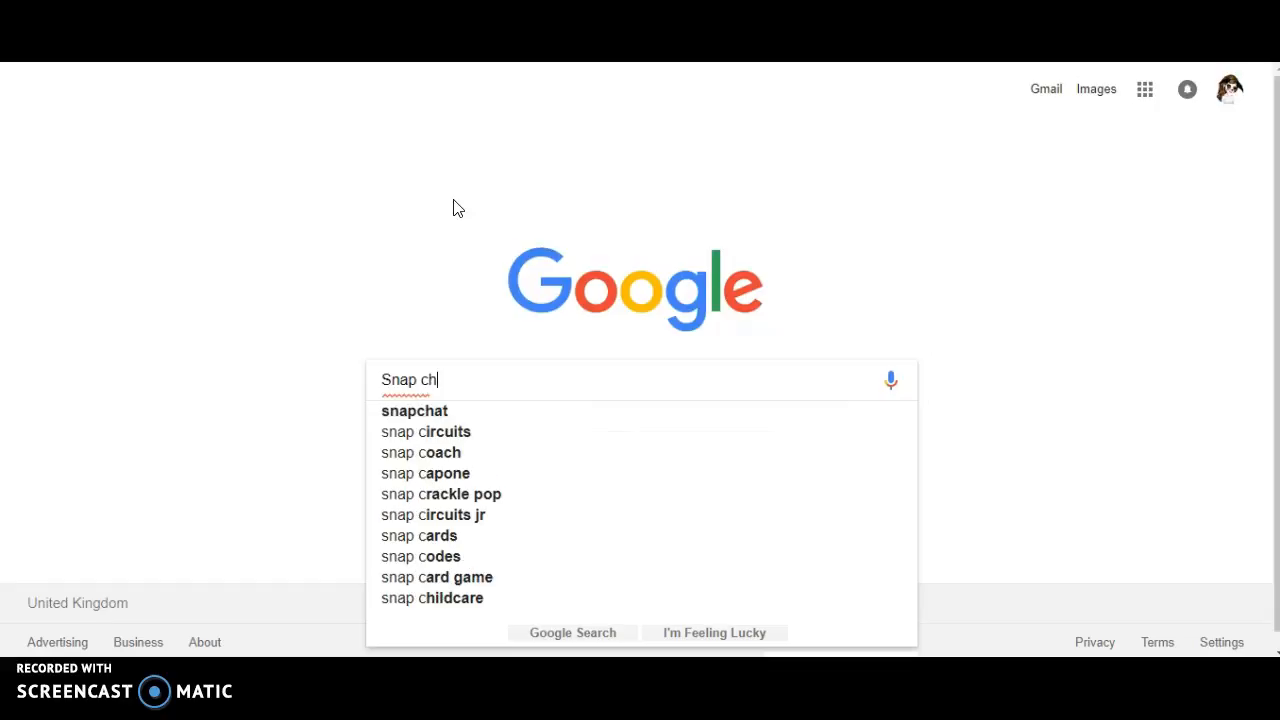
{"action": "type", "text": "at dog nosw"}
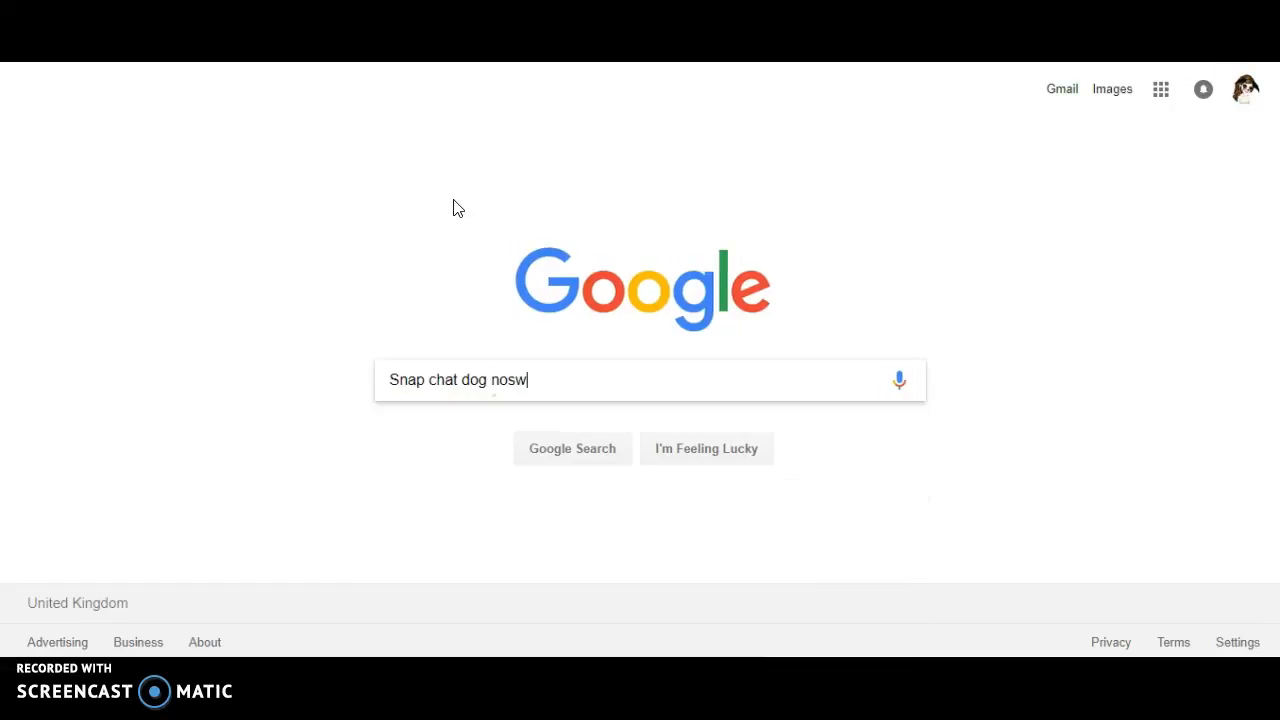
{"action": "key", "text": "Return"}
{"action": "left_click", "coordinate": [228, 156]}
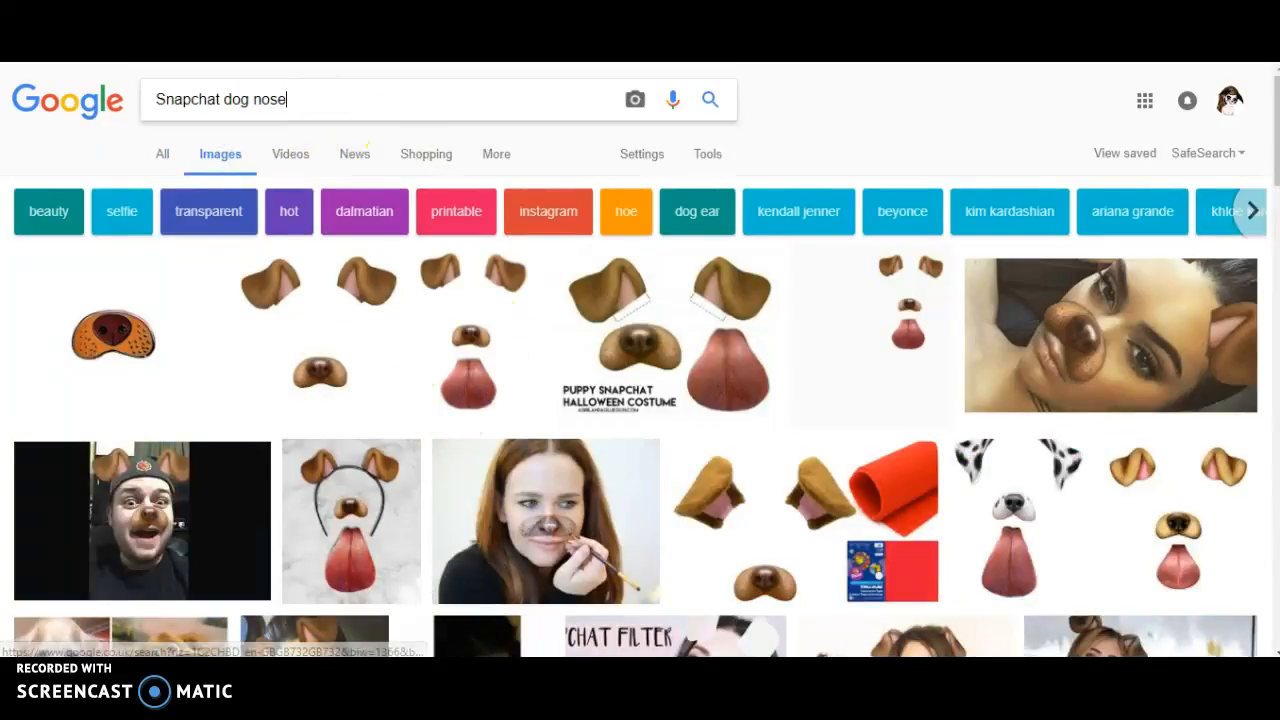
Step: Replace the dog nose query with 'snapchat writing' using the search suggestion
{"action": "left_click", "coordinate": [337, 124]}
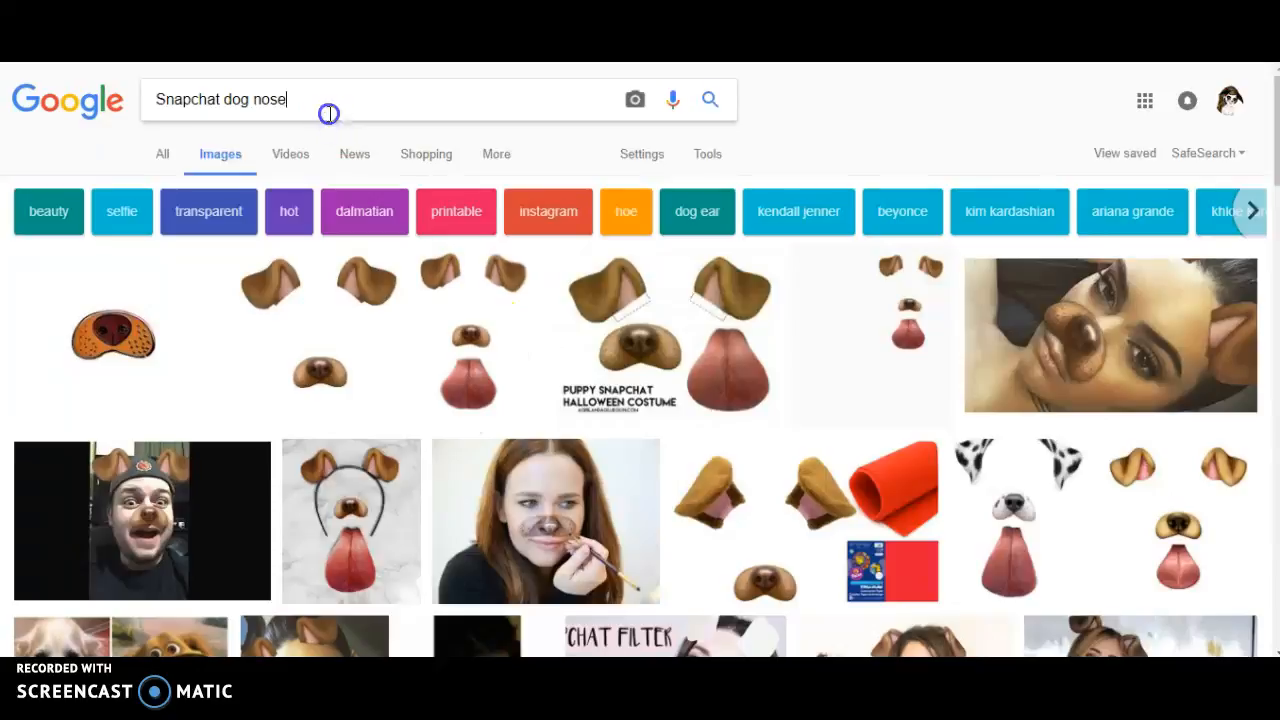
{"action": "triple_click", "coordinate": [329, 114]}
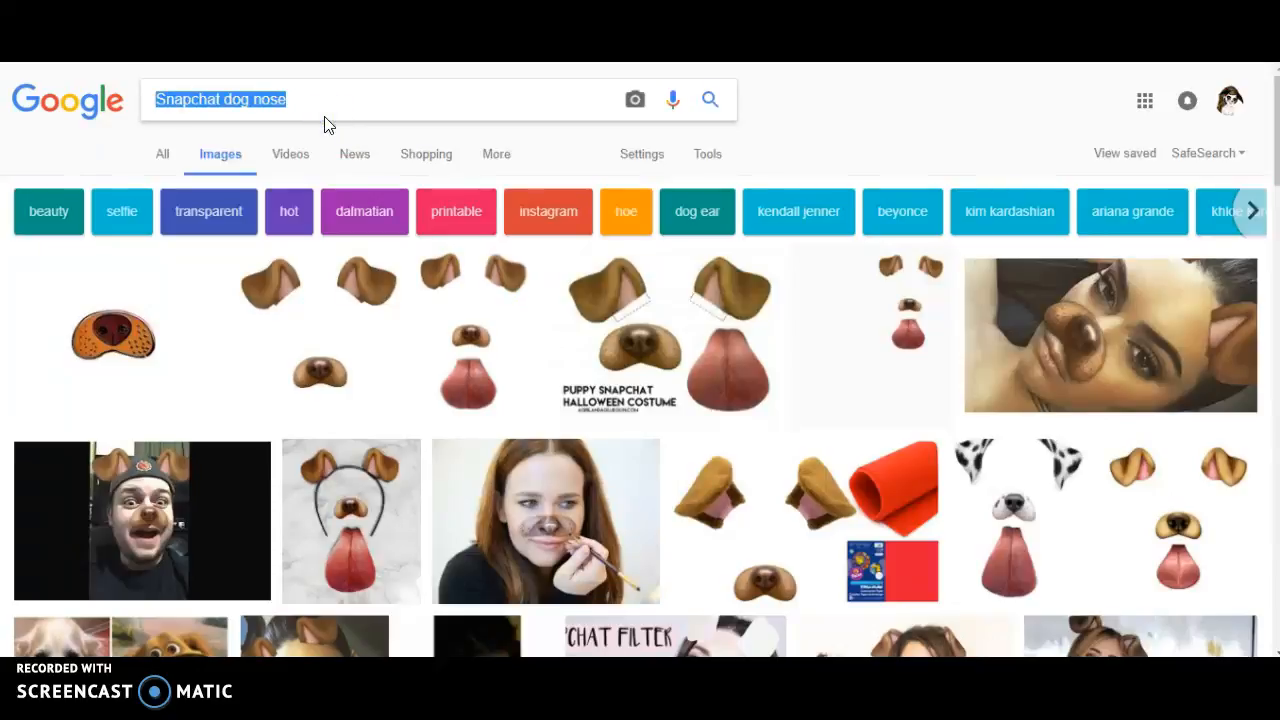
{"action": "key", "text": "BackSpace"}
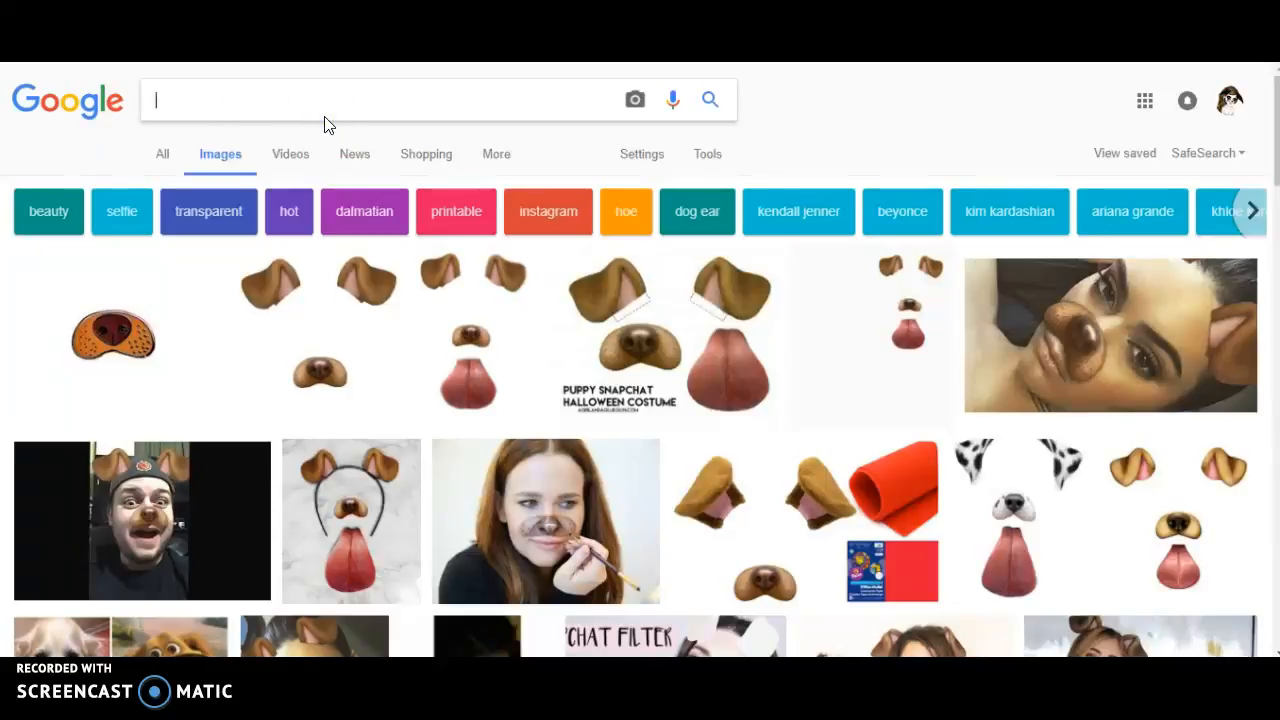
{"action": "type", "text": "SN"}
{"action": "key", "text": "BackSpace"}
{"action": "type", "text": "nap"}
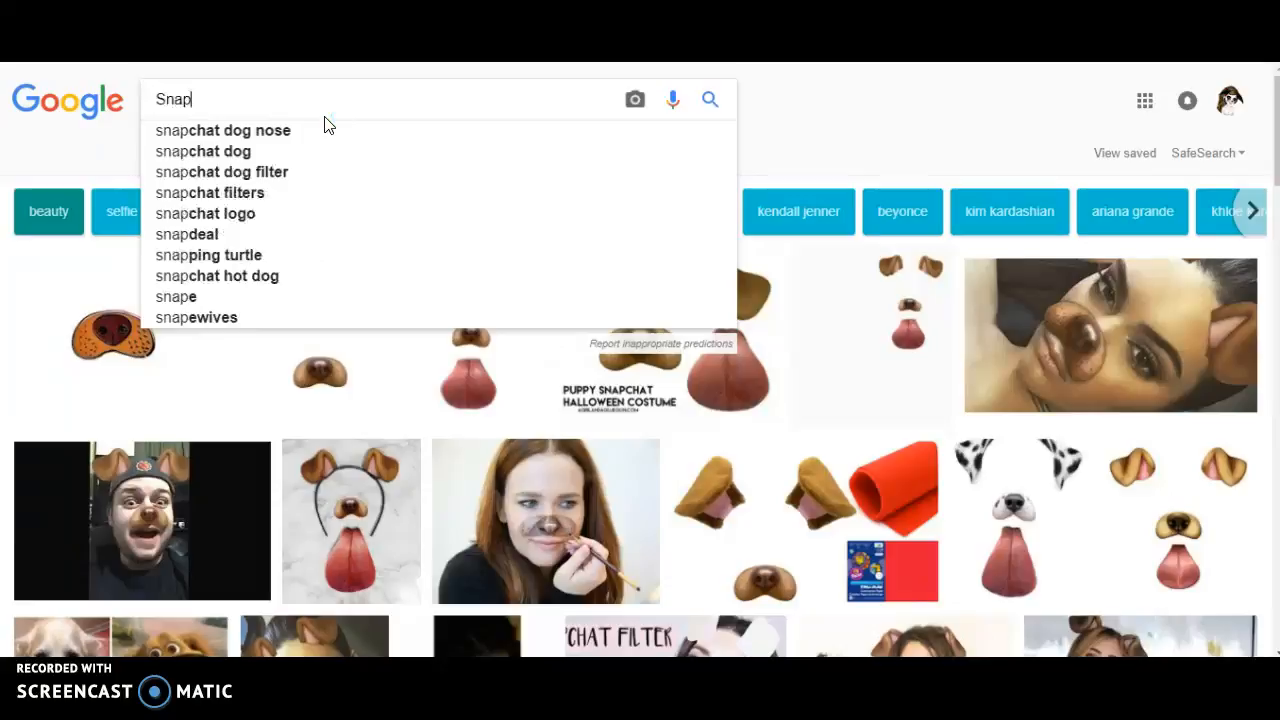
{"action": "type", "text": "chat"}
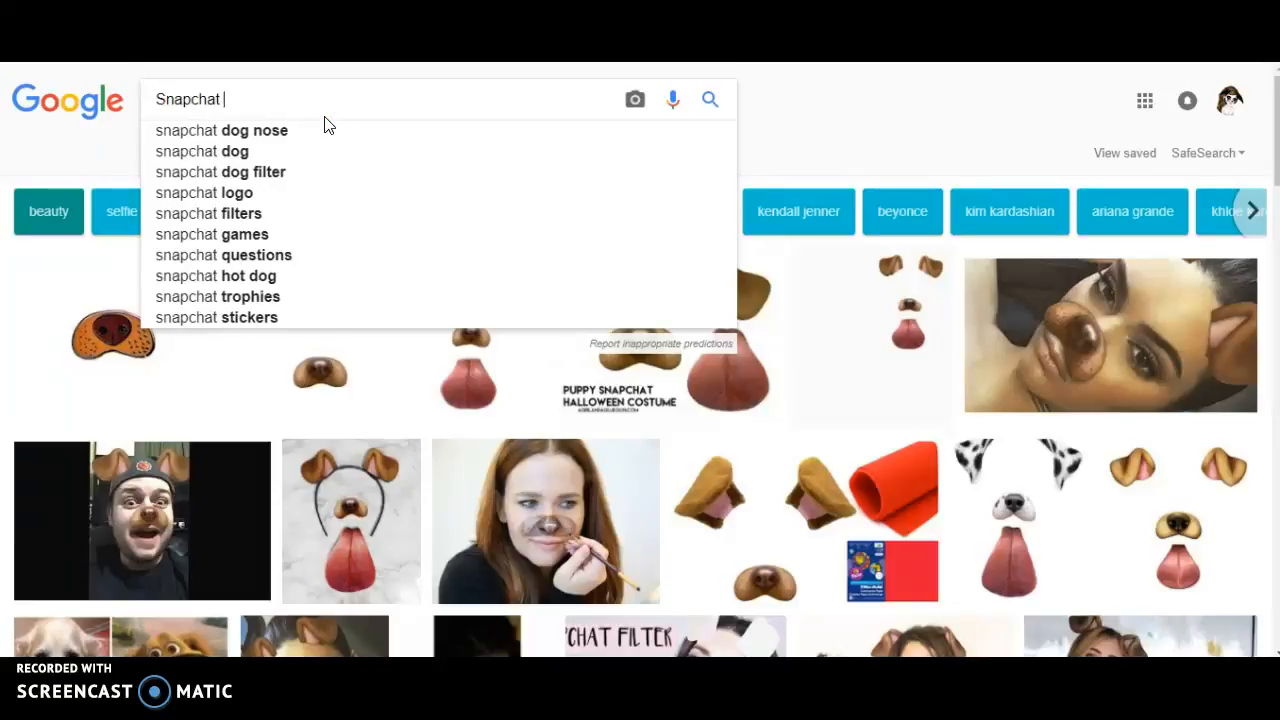
{"action": "type", "text": " wr"}
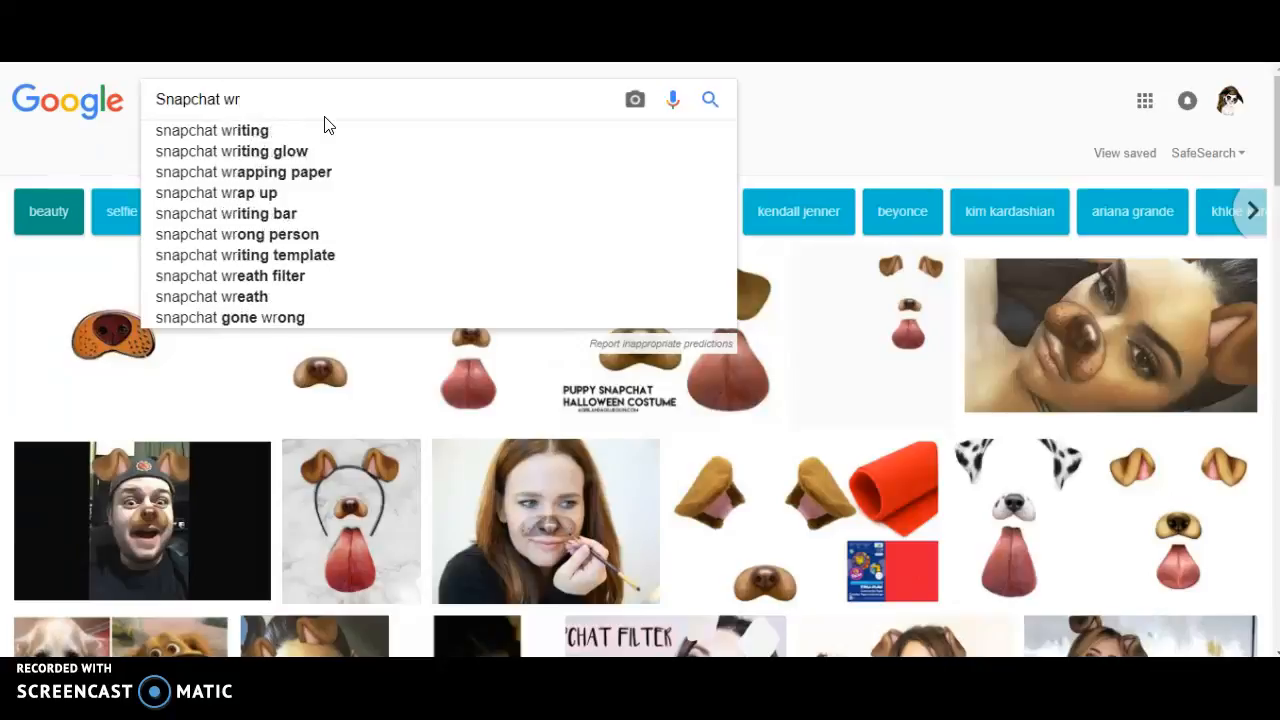
{"action": "left_click", "coordinate": [309, 130]}
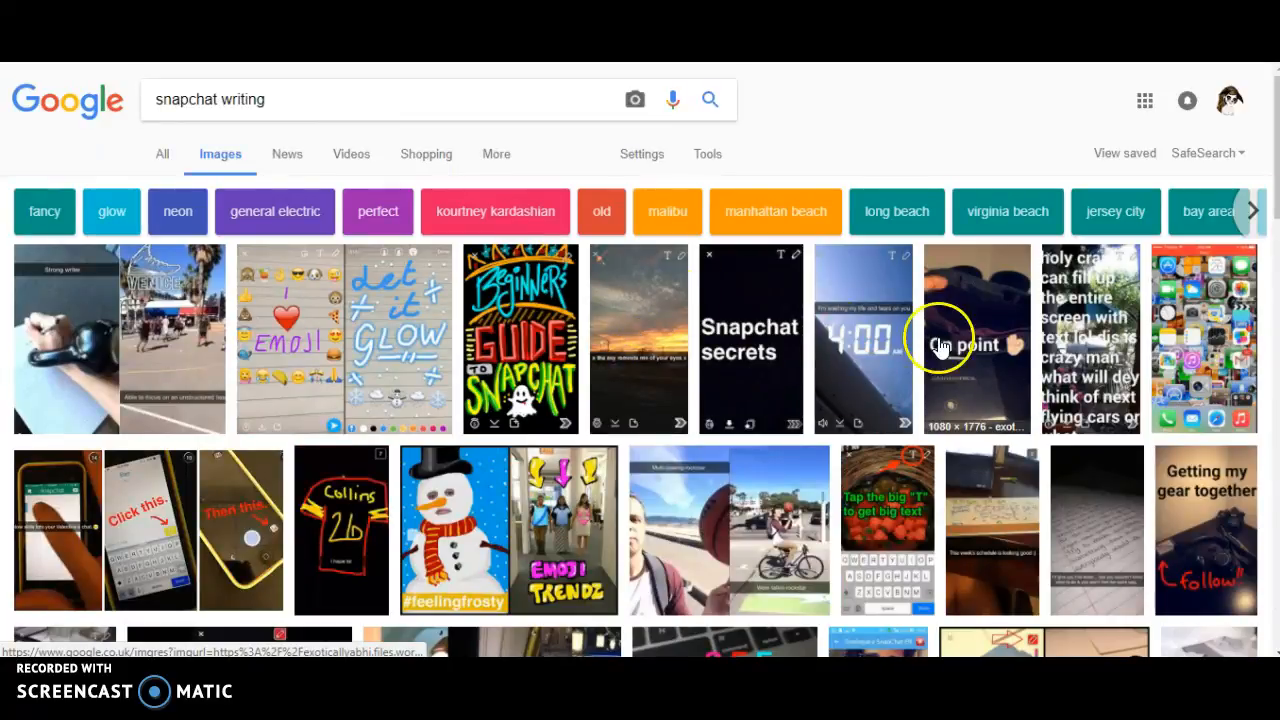
Step: Change the query's word 'writing' to 'text' and search 'snapchat text'
{"action": "left_click", "coordinate": [416, 111]}
{"action": "triple_click", "coordinate": [416, 111]}
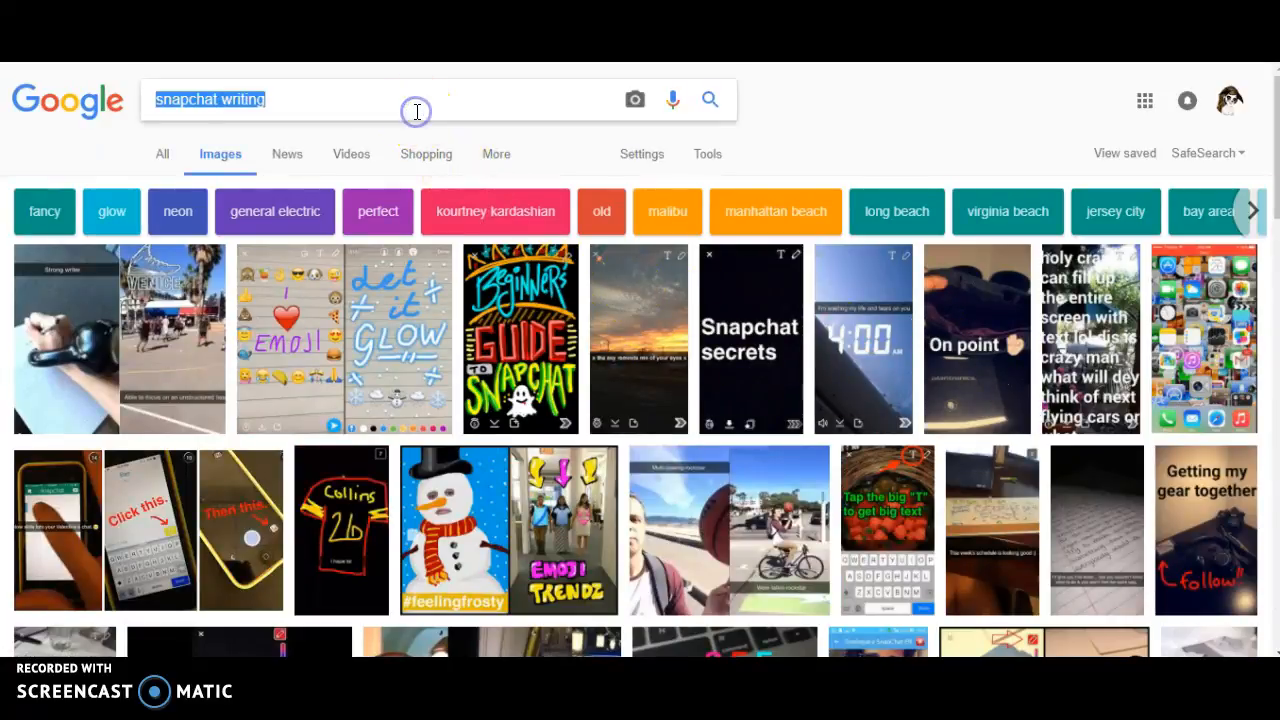
{"action": "double_click", "coordinate": [416, 111]}
{"action": "key", "text": "BackSpace"}
{"action": "type", "text": "text"}
{"action": "key", "text": "Return"}
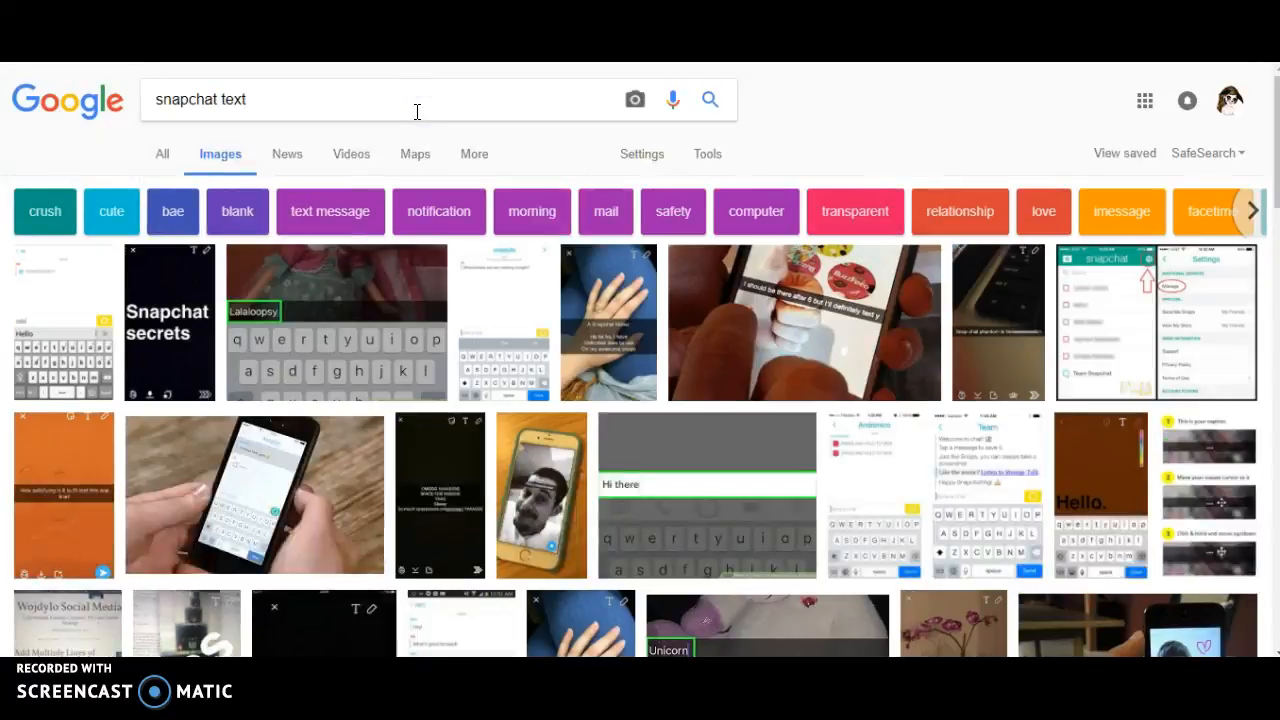
Step: Add 'box' to the query, fixing the 'boc' typo, and search 'snapchat text box'
{"action": "left_click", "coordinate": [417, 111]}
{"action": "type", "text": "bo"}
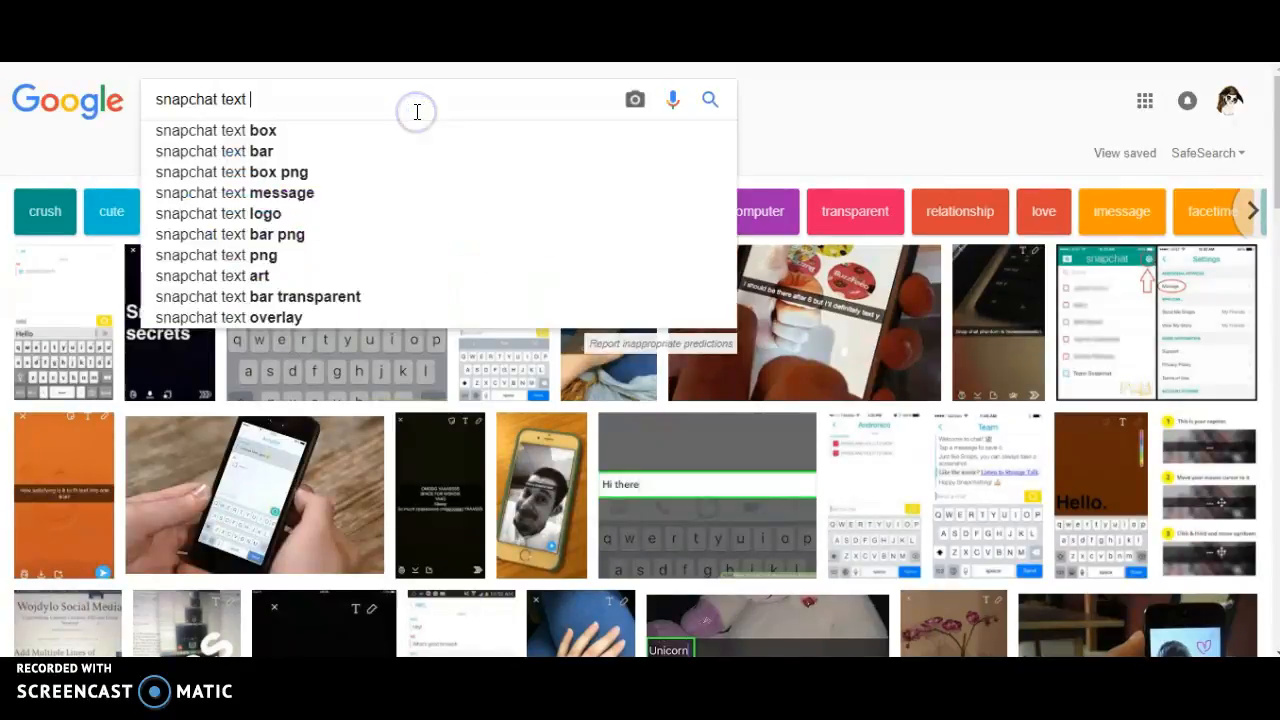
{"action": "type", "text": "c"}
{"action": "key", "text": "Return"}
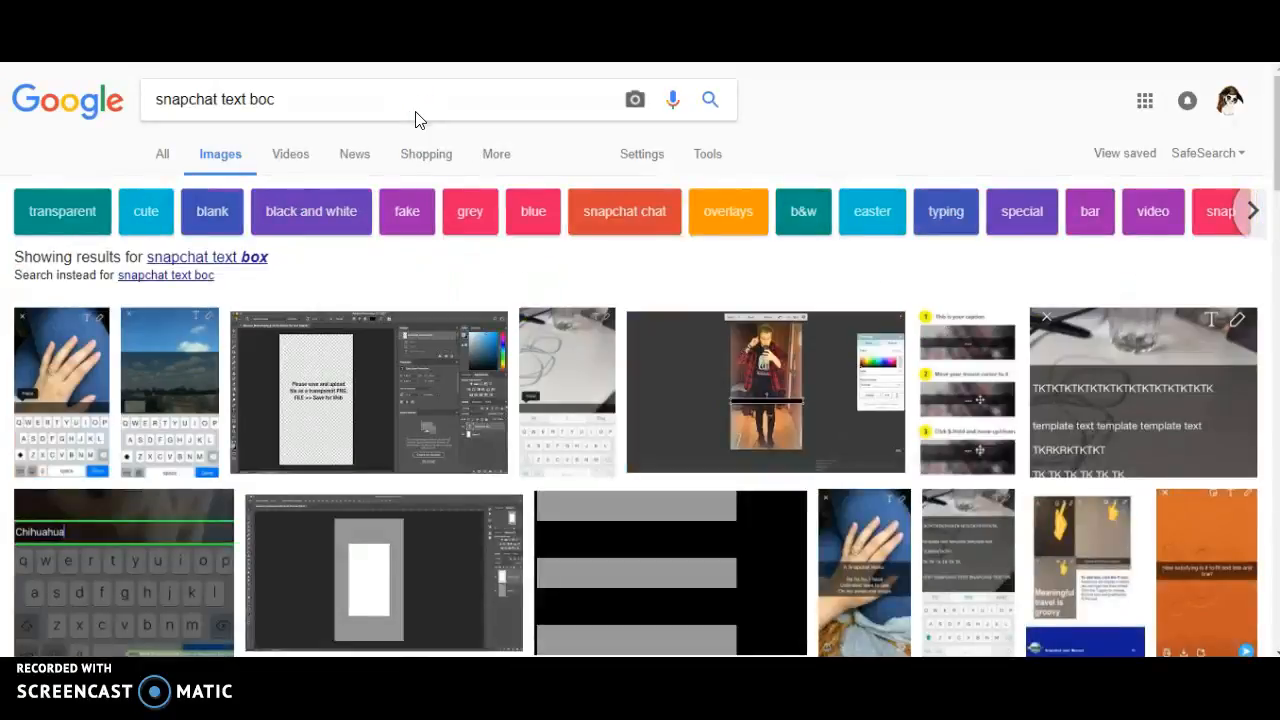
{"action": "left_click", "coordinate": [417, 119]}
{"action": "key", "text": "BackSpace"}
{"action": "type", "text": "x"}
{"action": "key", "text": "Return"}
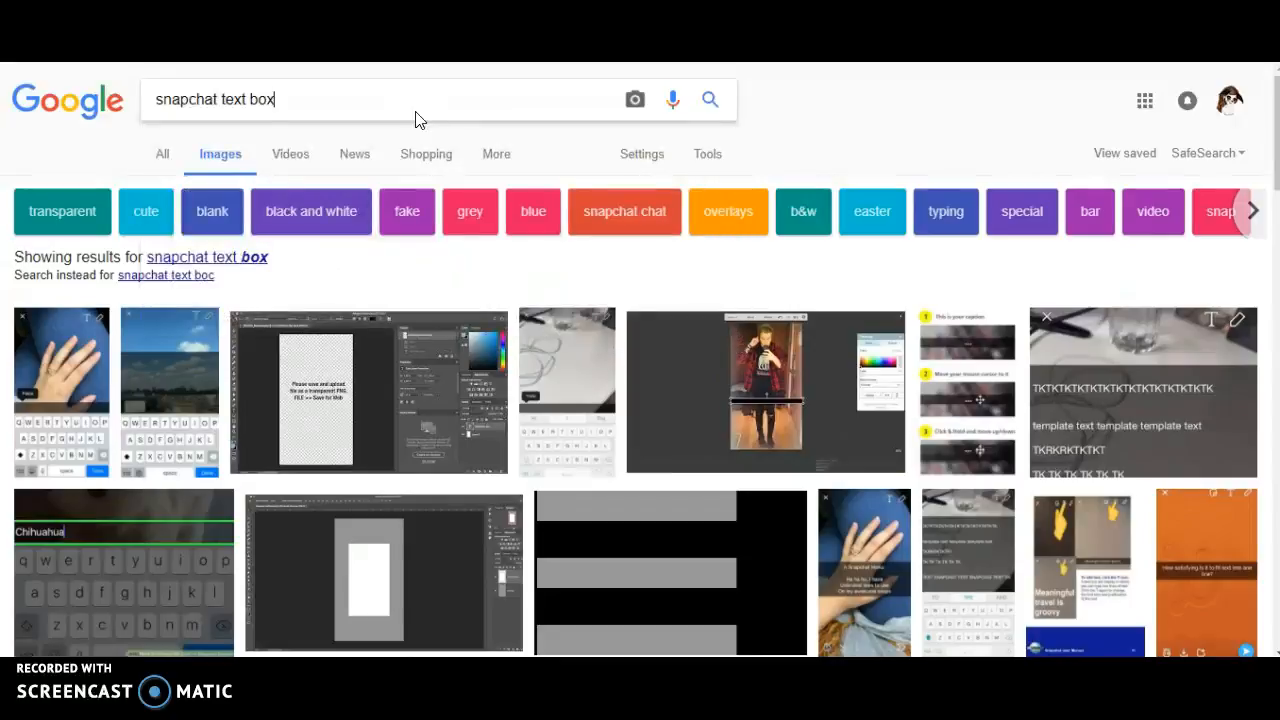